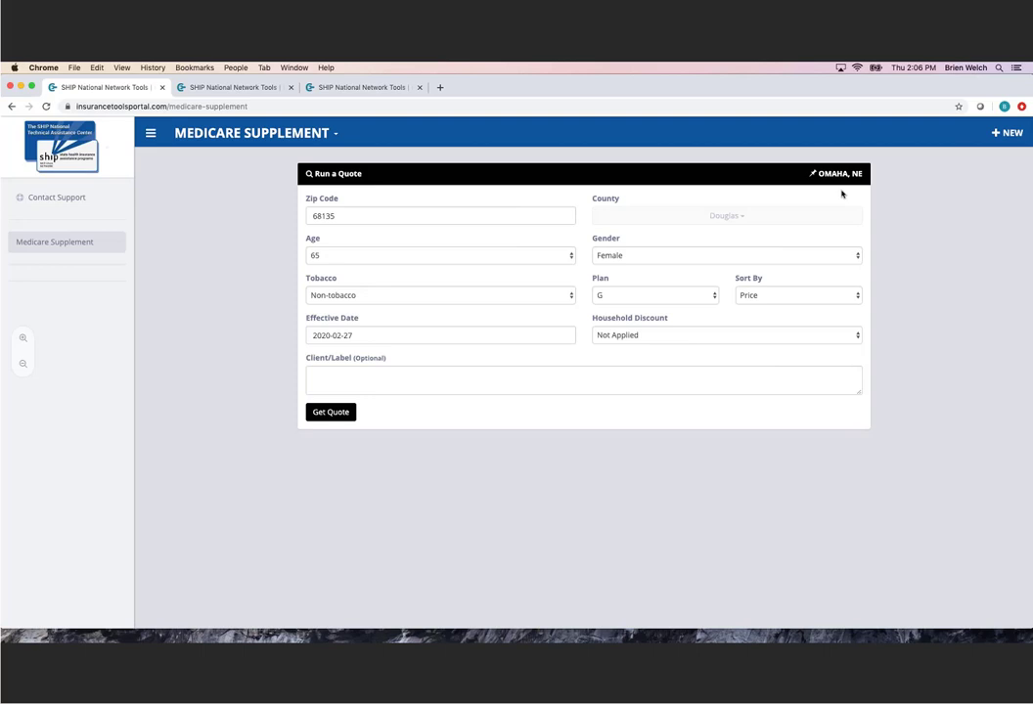
Step: Review the age, gender and tobacco choices in the quote form without changing the selections
click(470, 261)
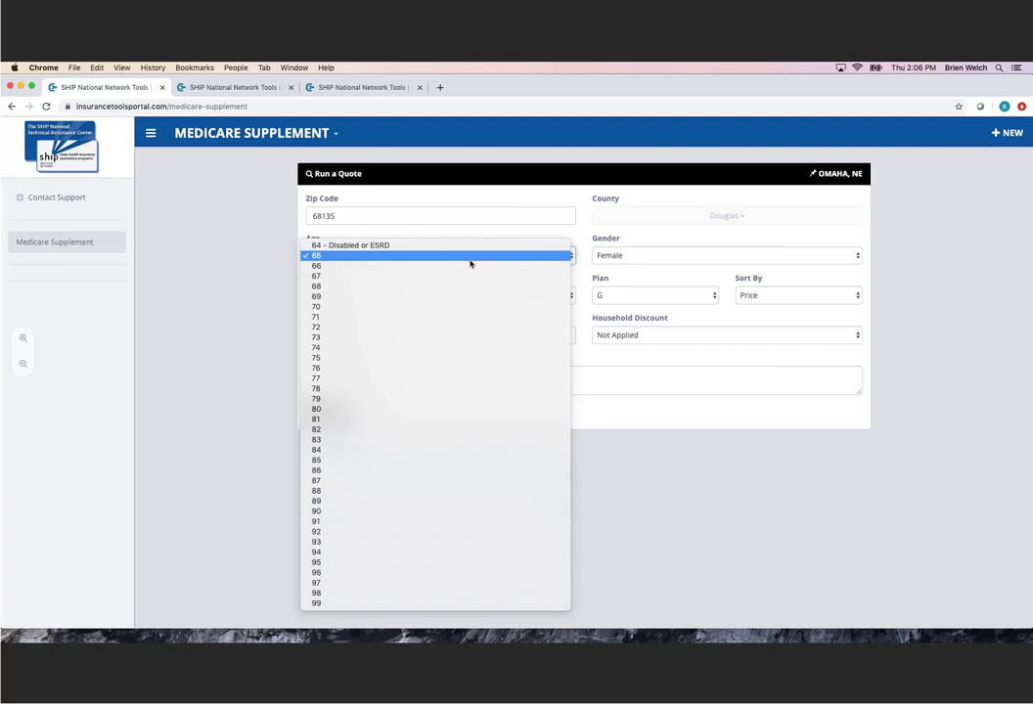
click(650, 256)
click(650, 256)
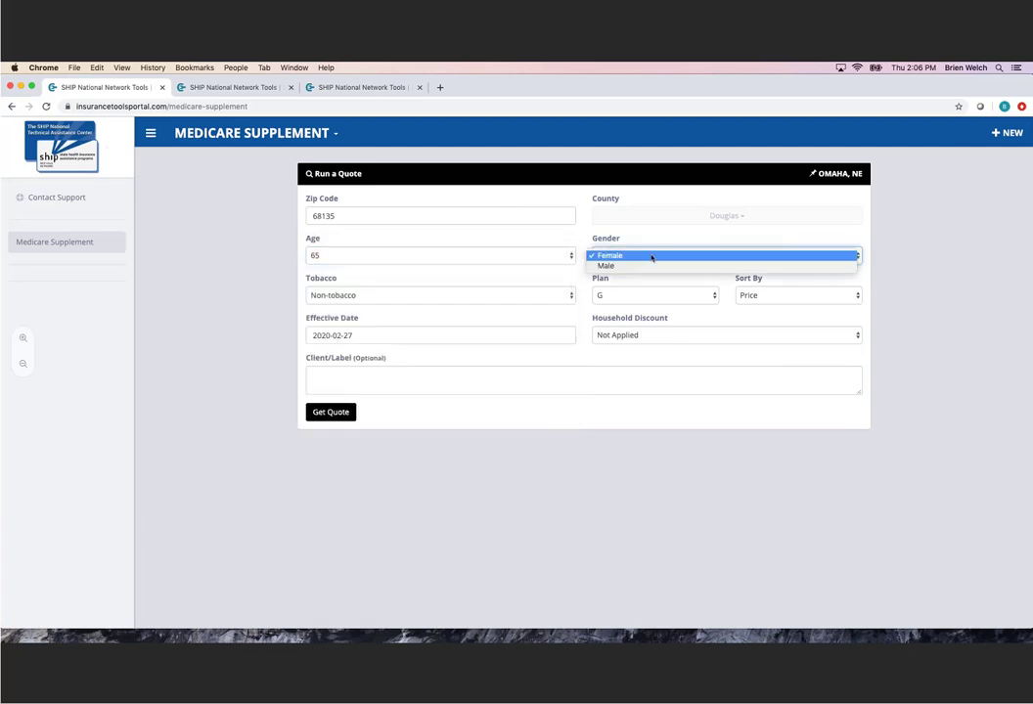
click(381, 298)
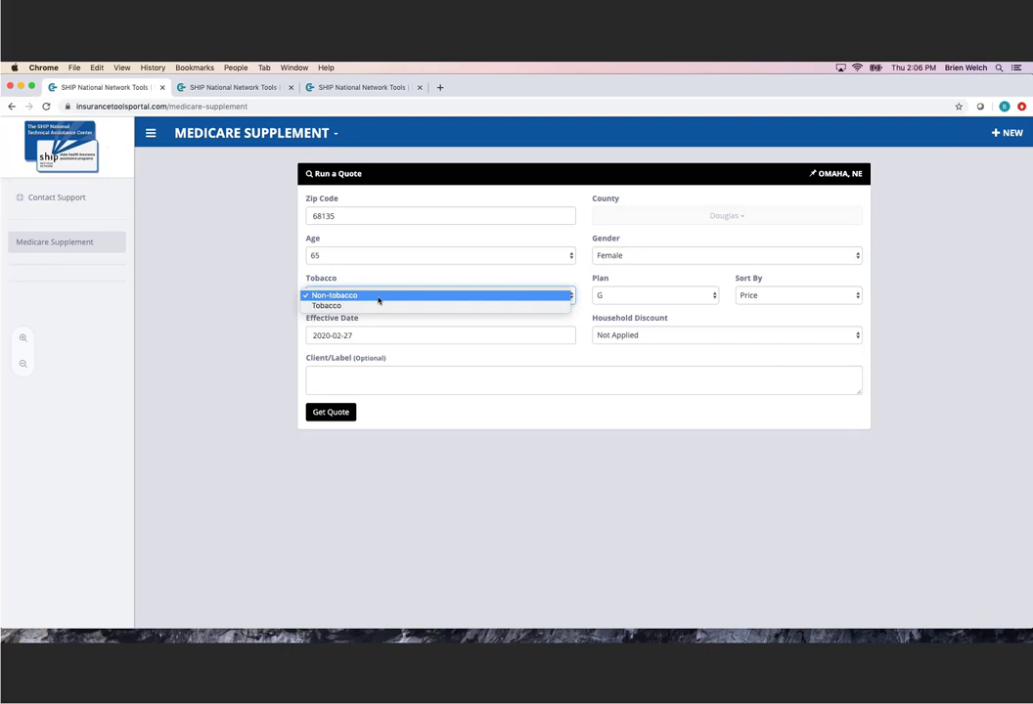
click(266, 301)
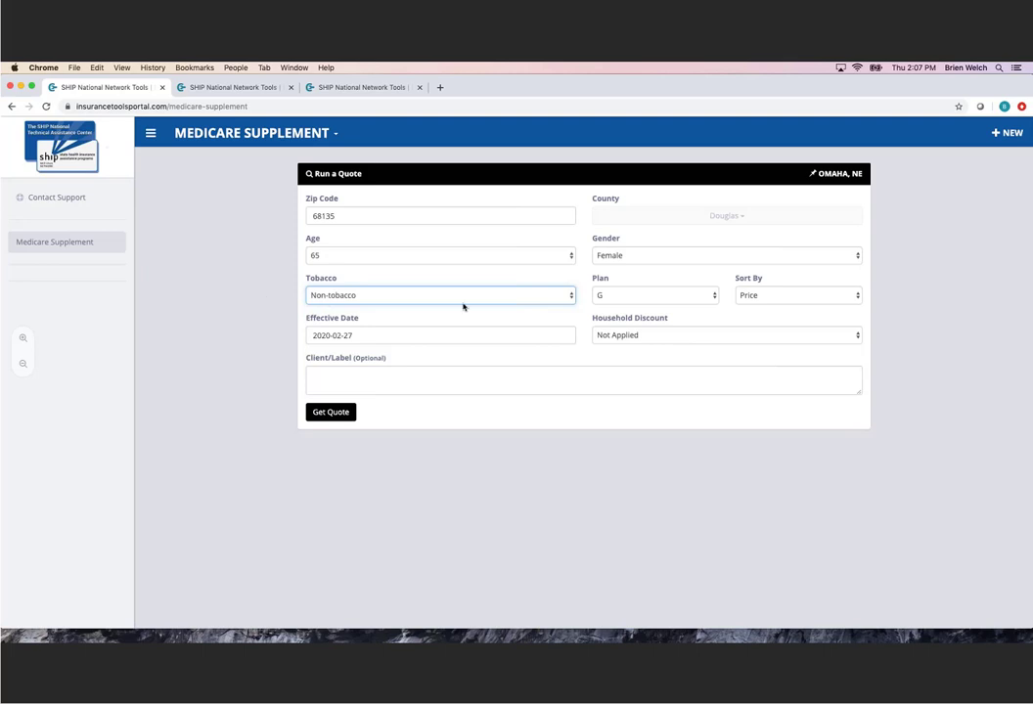
Step: Review the plan letters and the sort order choices in the quote form, keeping plan G and Price
click(657, 296)
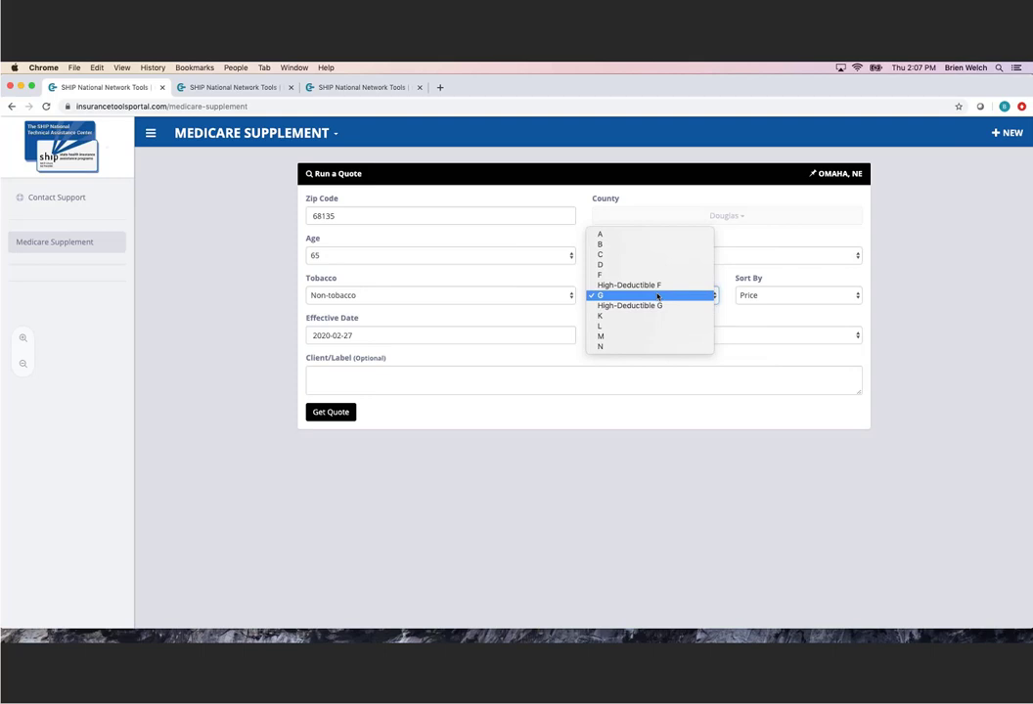
click(692, 296)
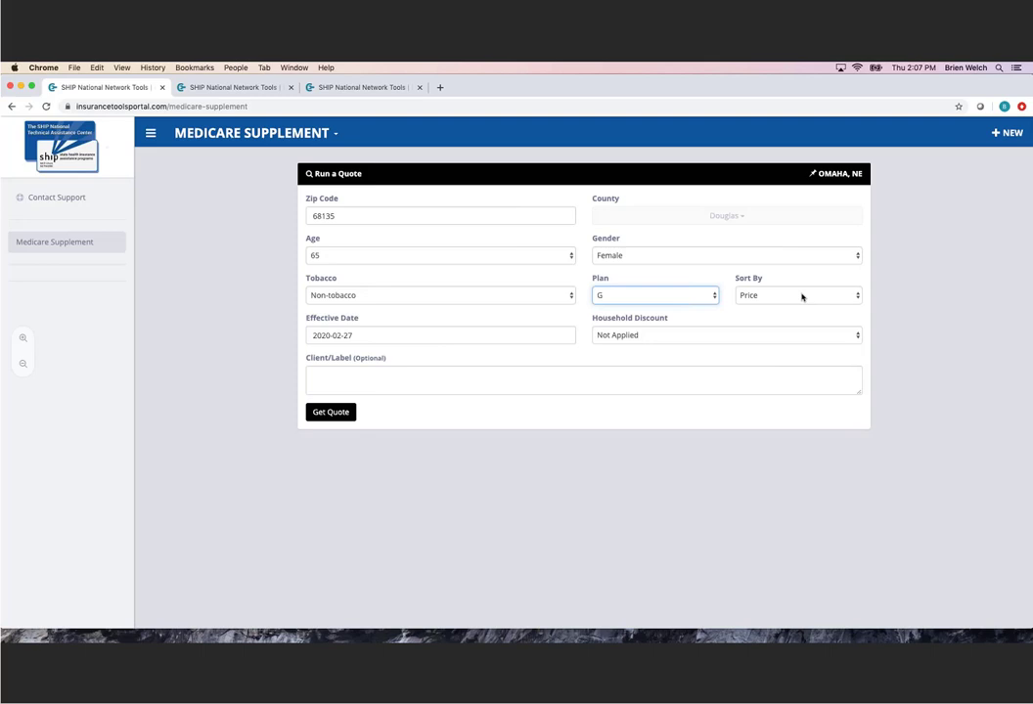
click(802, 296)
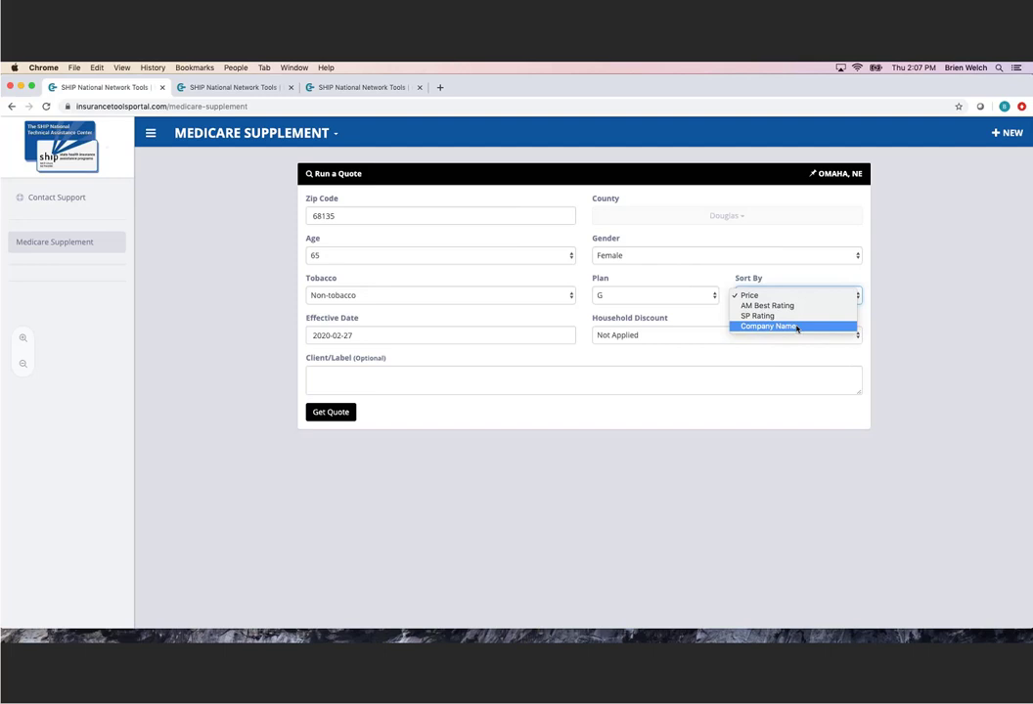
click(430, 321)
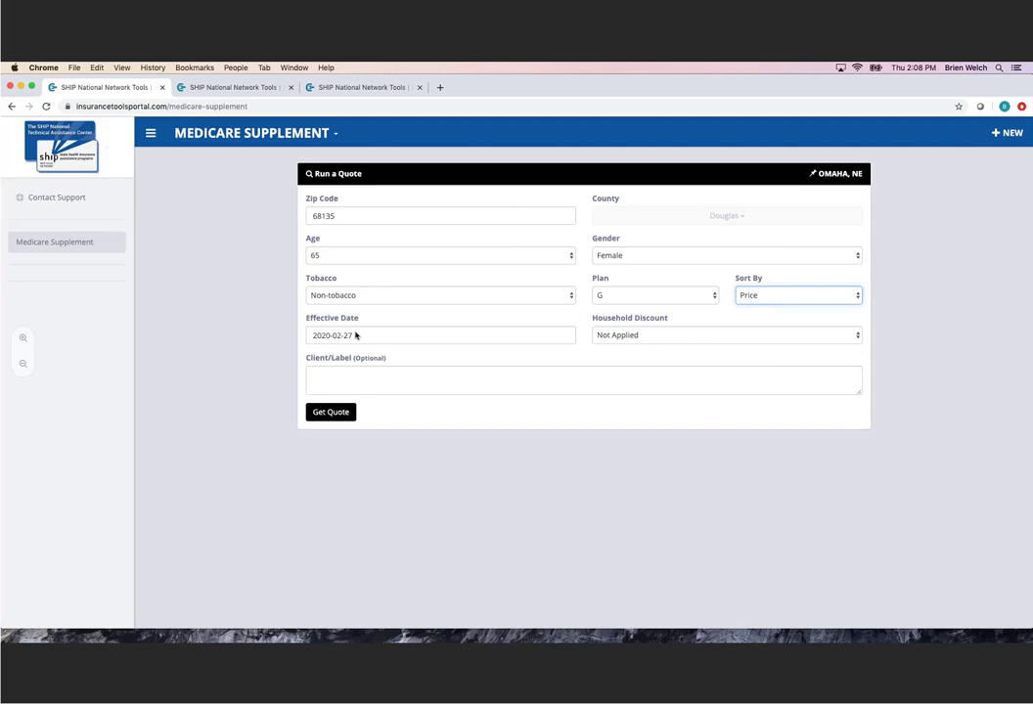
Step: Check the effective date calendar and the household discount choices, keeping 2020-02-27 and Not Applied
click(364, 336)
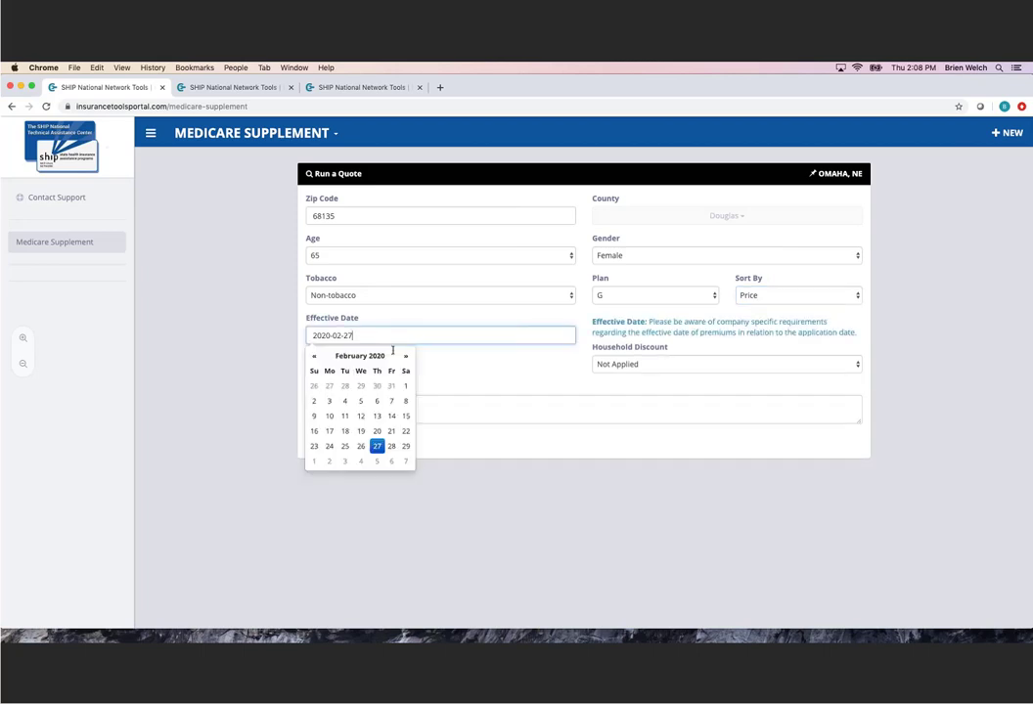
click(276, 356)
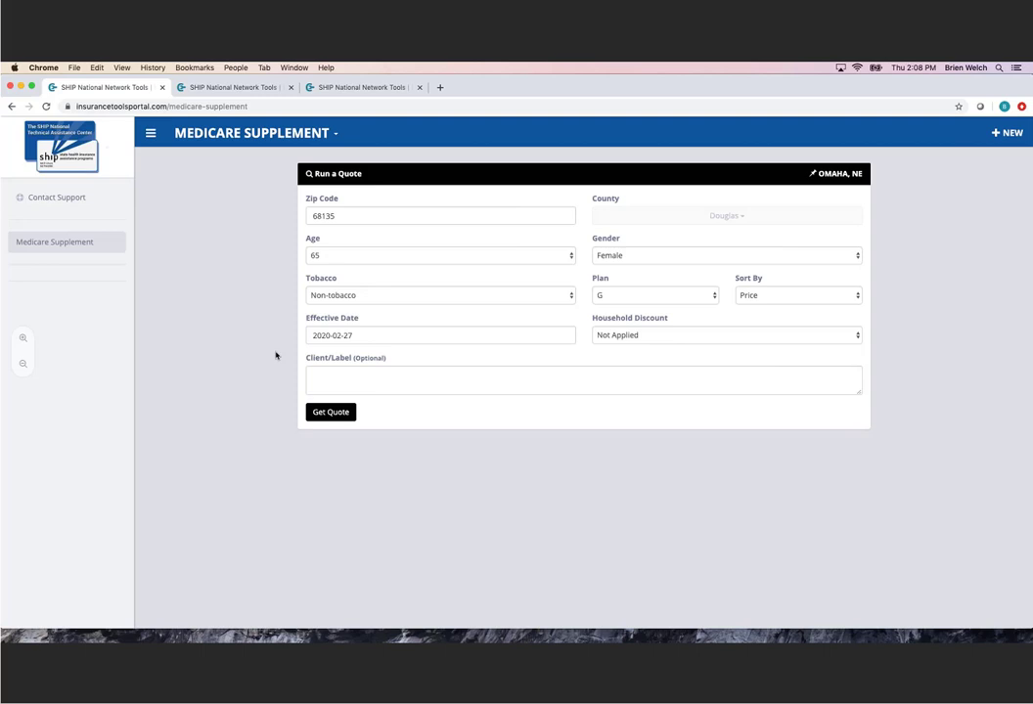
click(690, 341)
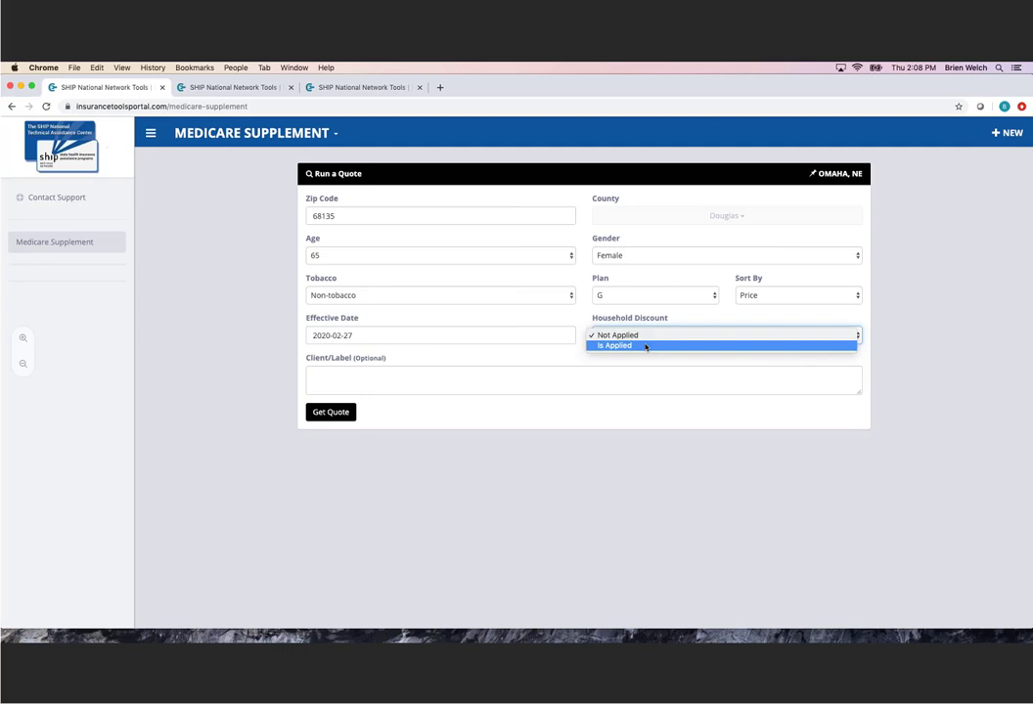
click(478, 372)
Step: Enter the client's full name as the optional client label of the quote
click(475, 372)
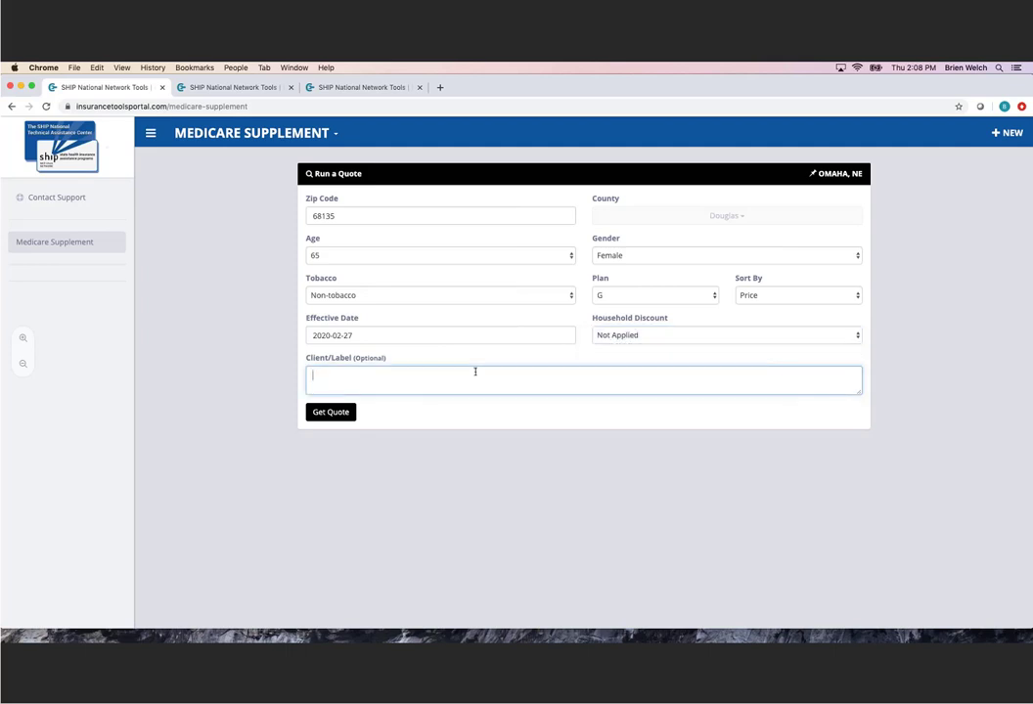
text(John Smiht)
key(BackSpace)
key(BackSpace)
text(th)
click(383, 496)
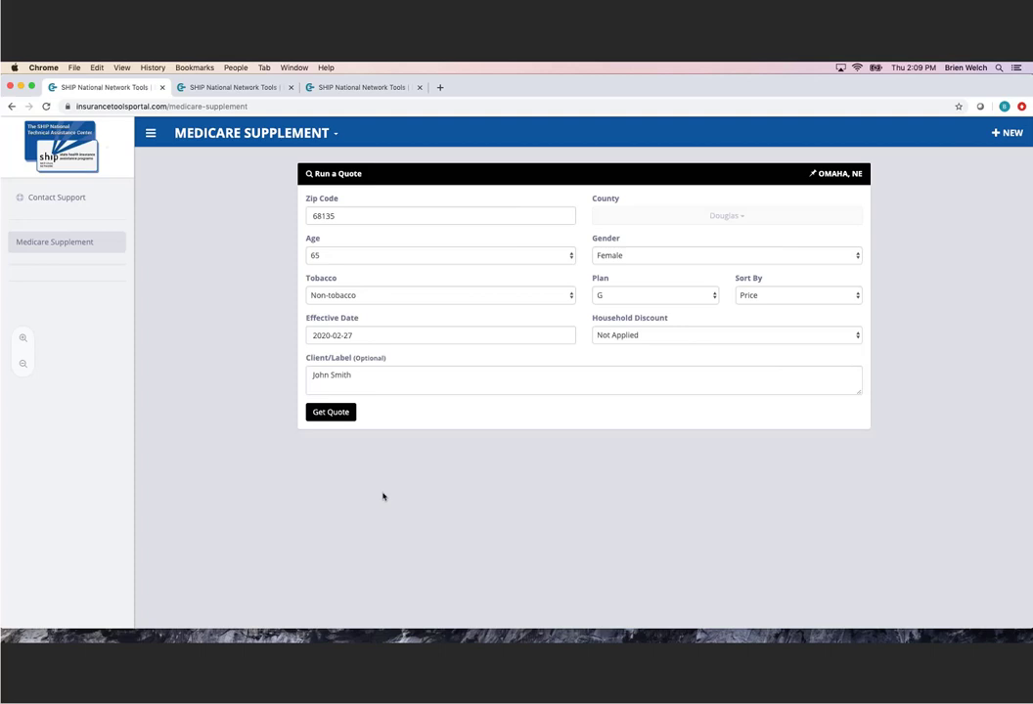
drag(309, 359, 425, 361)
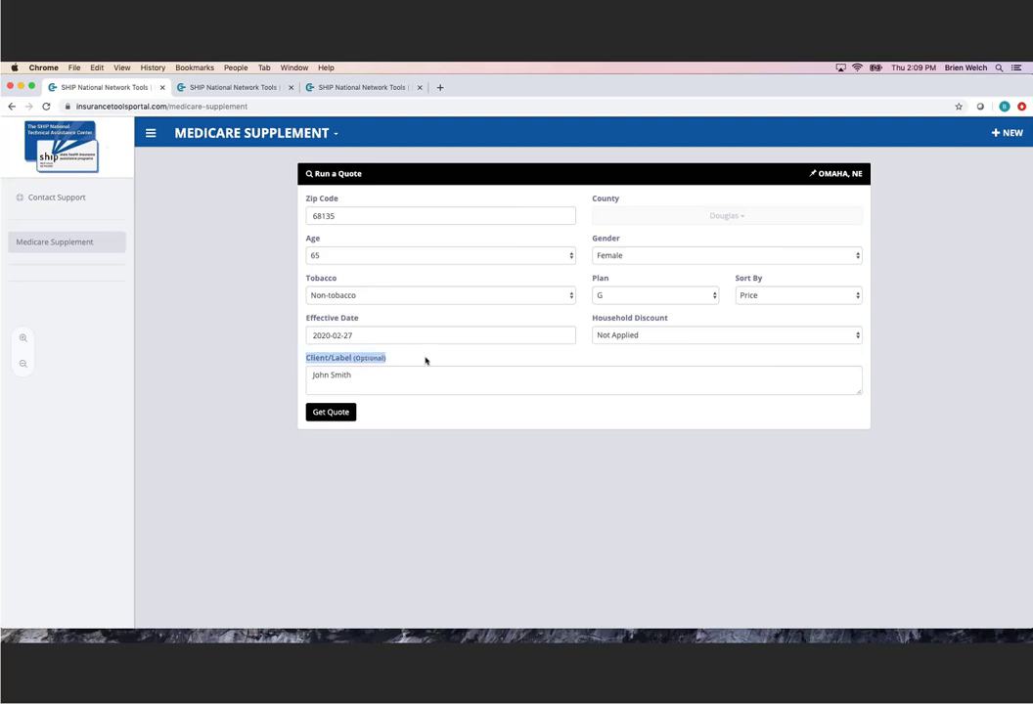
click(422, 363)
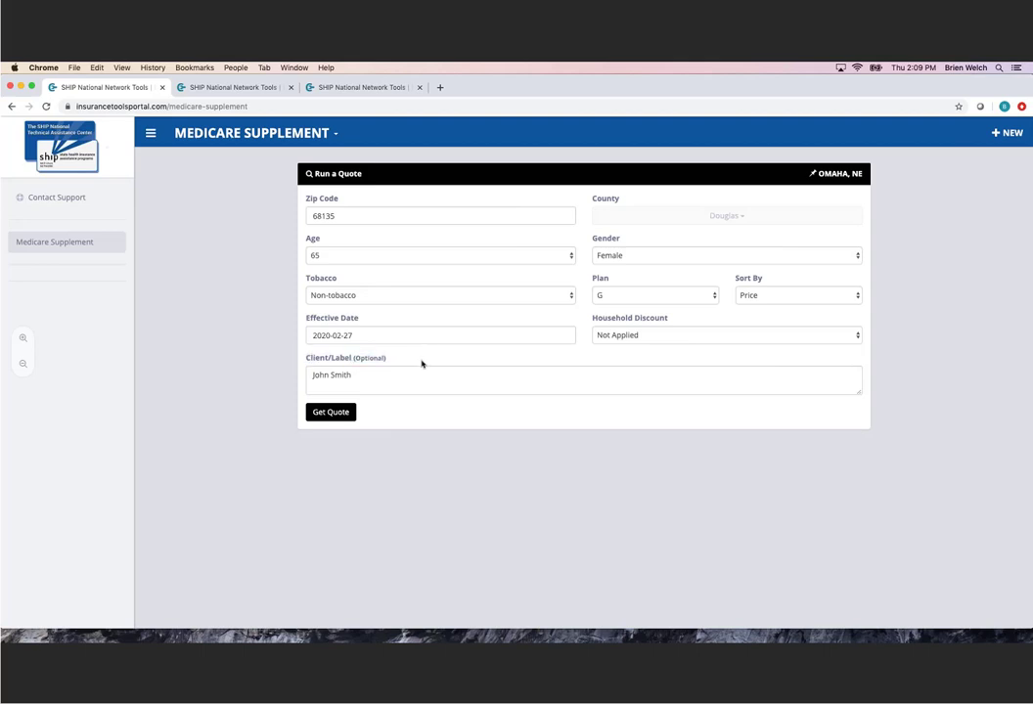
Step: Request the quote and switch to the already loaded Plan F results for zip 68135
click(349, 416)
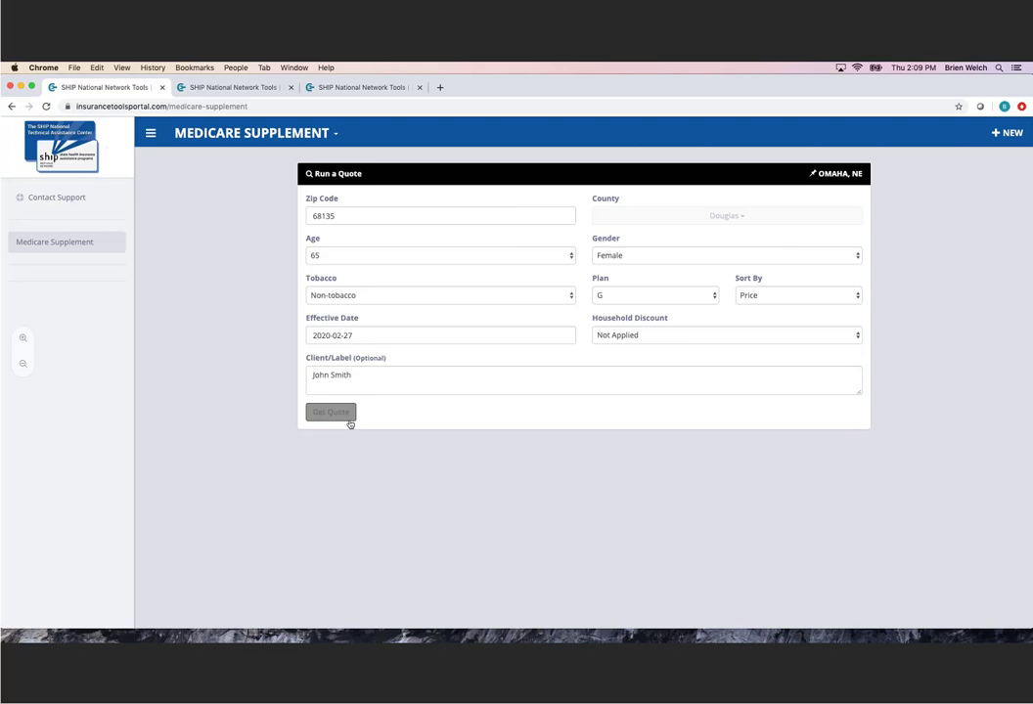
click(274, 89)
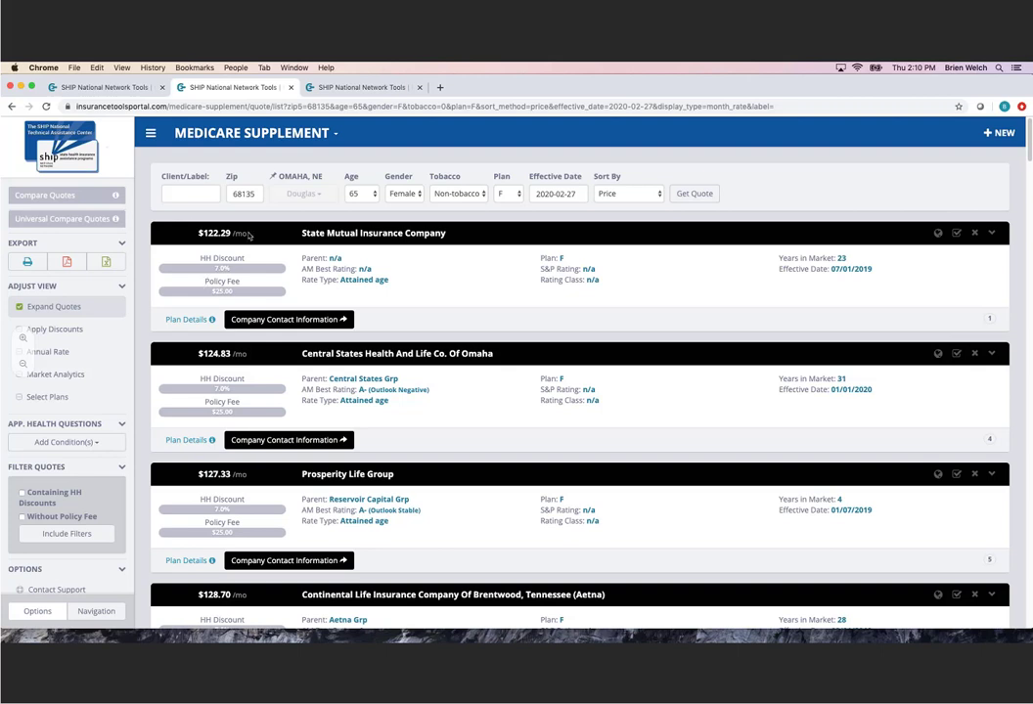
Step: Examine the State Mutual Insurance Company quote's policy fee, parent company, AM Best rating and rate type
drag(209, 282, 218, 283)
click(245, 290)
drag(302, 258, 347, 259)
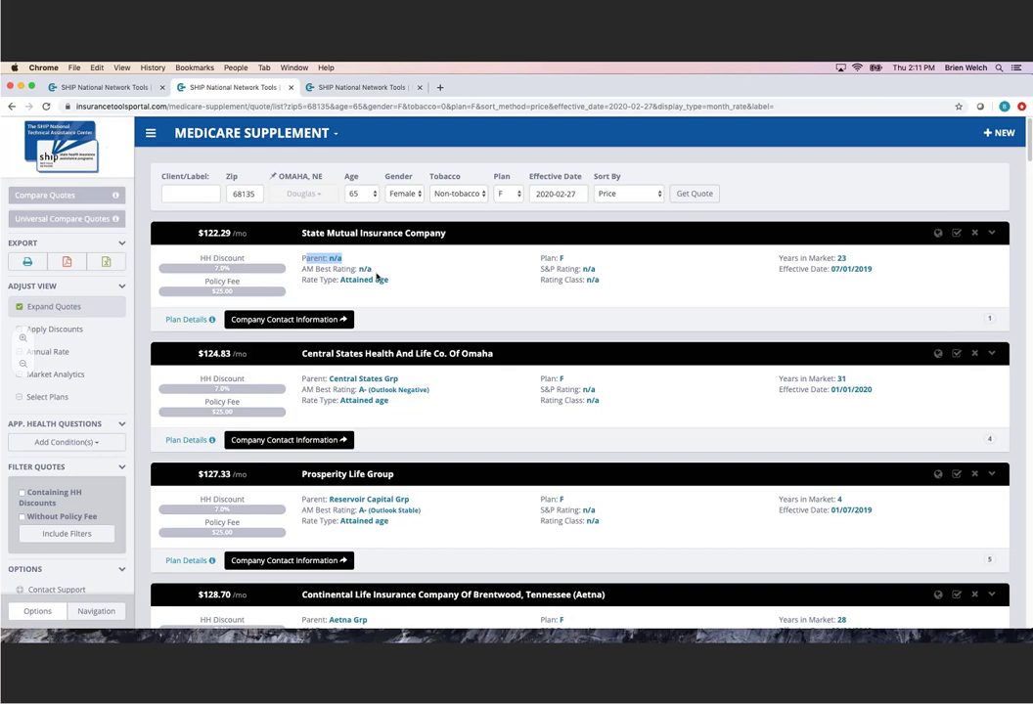
drag(370, 272, 329, 269)
click(519, 271)
drag(396, 282, 303, 278)
click(349, 280)
drag(302, 280, 340, 282)
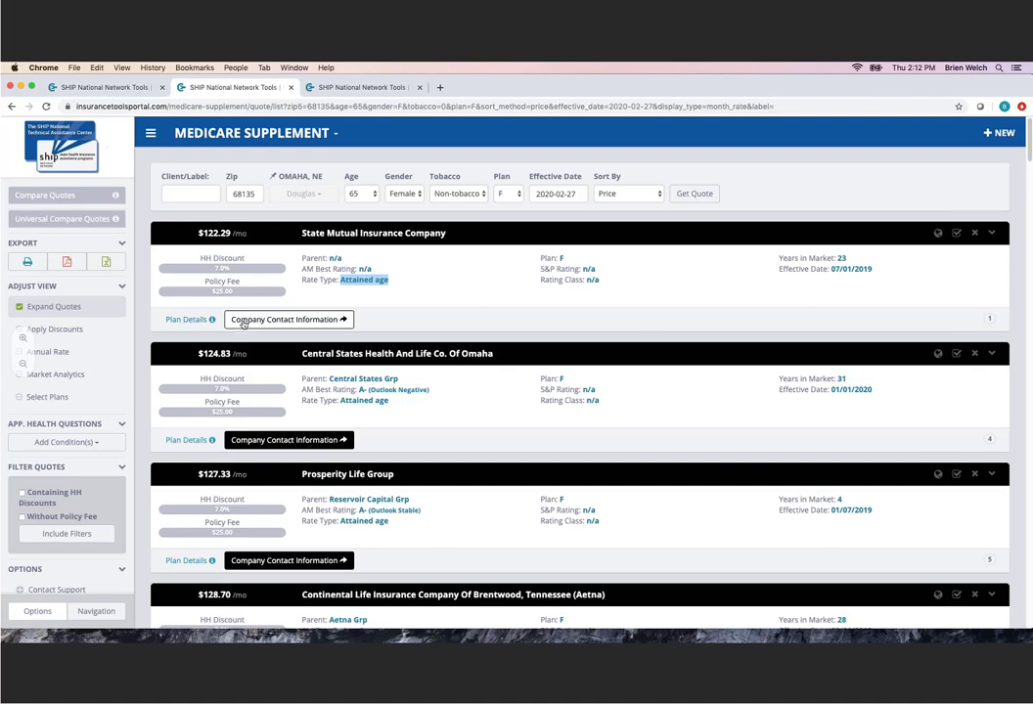
Step: View the Plan F details for the State Mutual quote, comparing Part A and Part B coverage, and close them
click(209, 320)
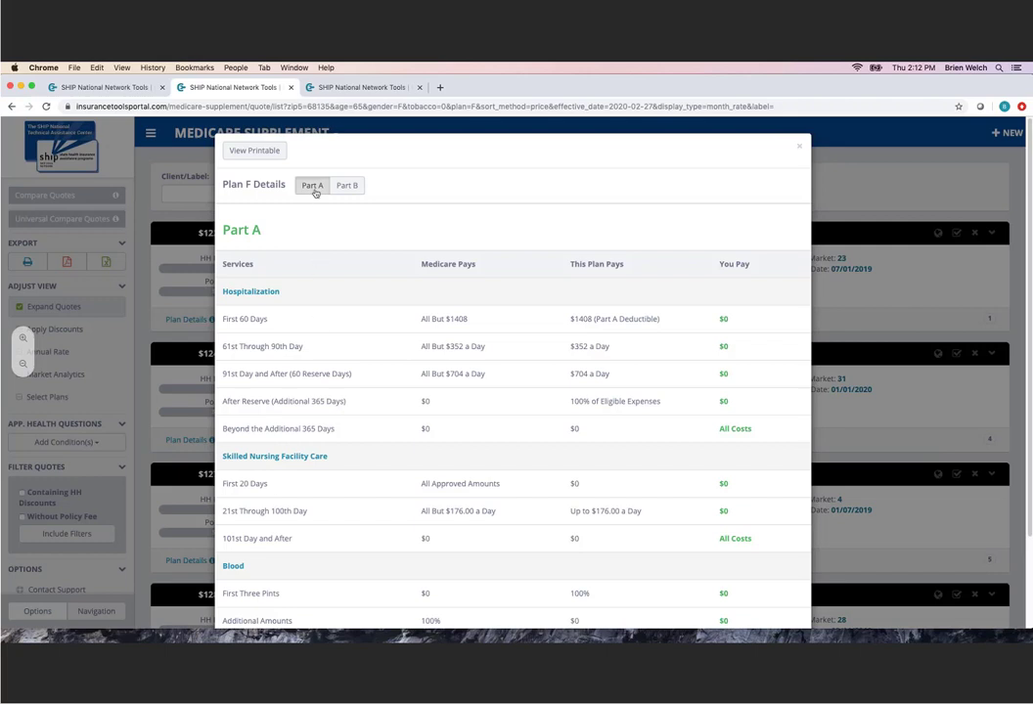
click(346, 186)
click(324, 189)
drag(719, 264, 754, 269)
scroll(734, 445, down, 2)
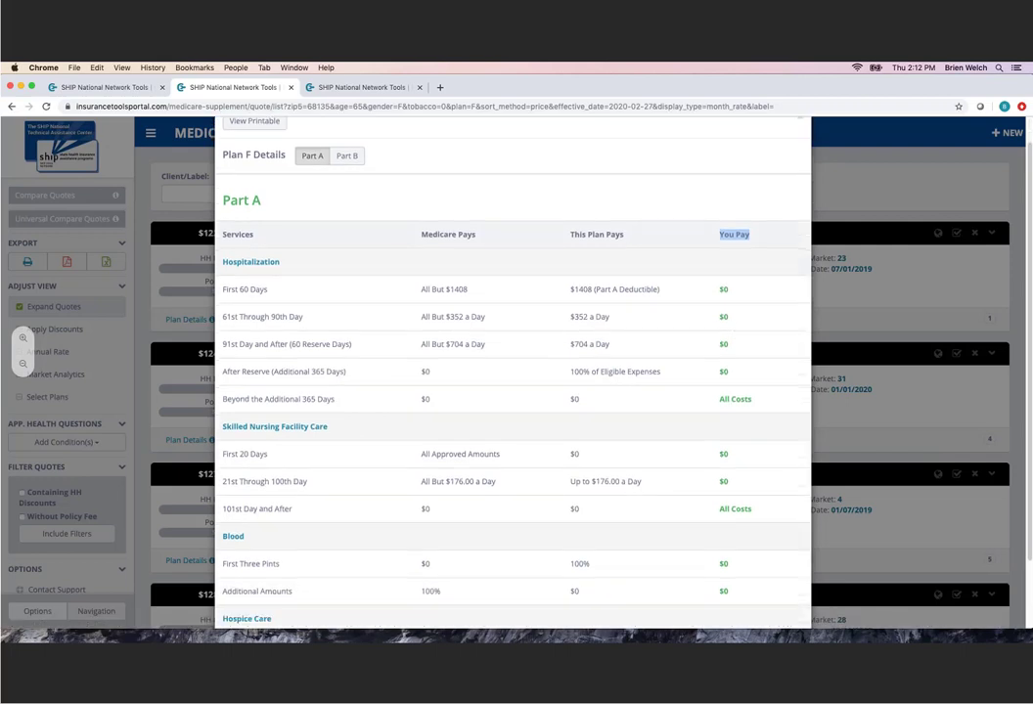
scroll(735, 445, up, 2)
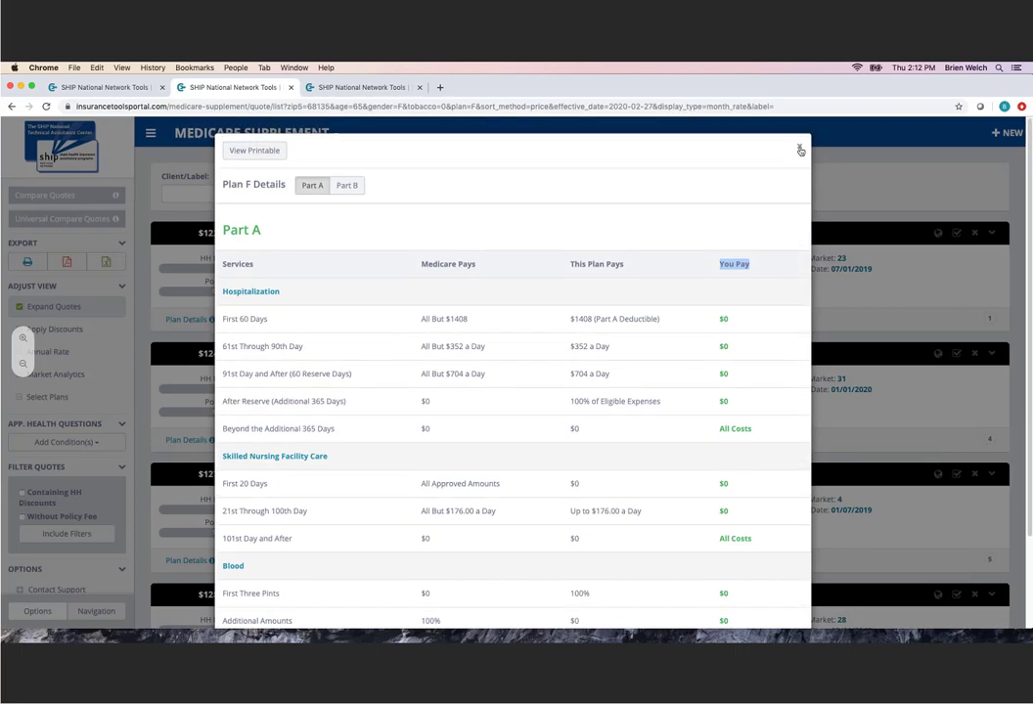
click(800, 149)
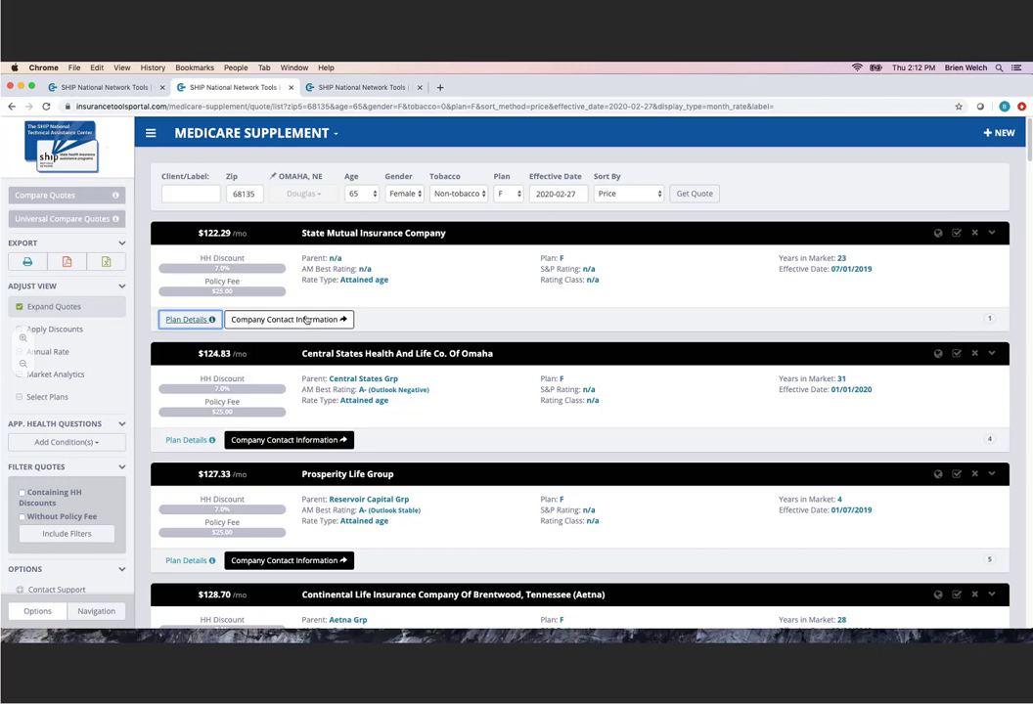
Step: Look at the company contact information list for the State Mutual quote and close it
click(306, 320)
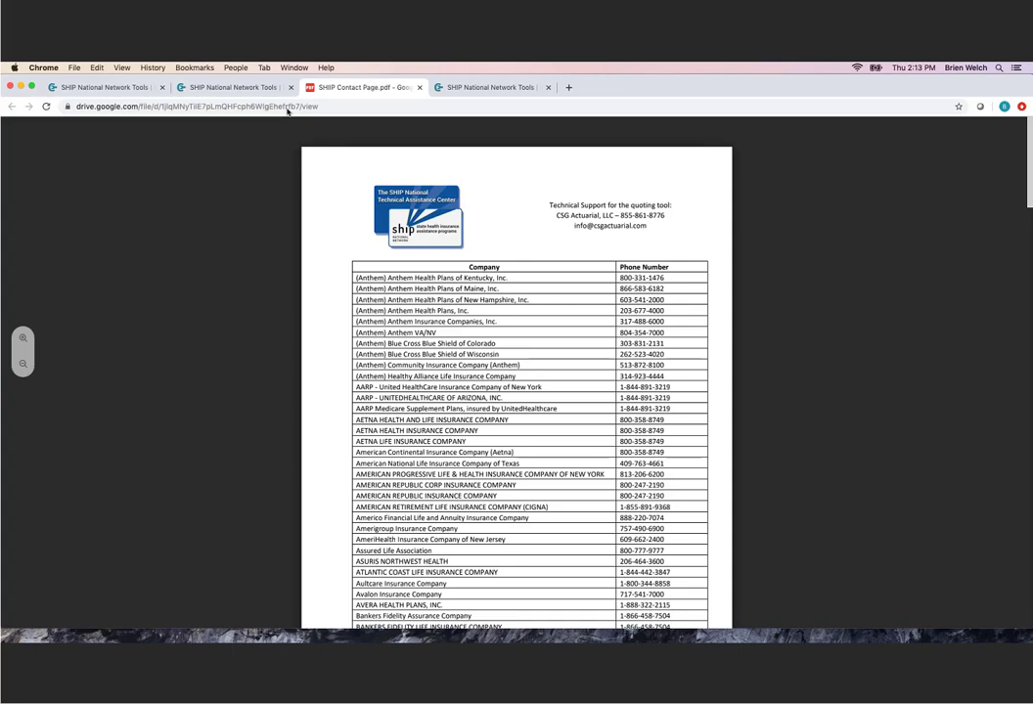
key(super+w)
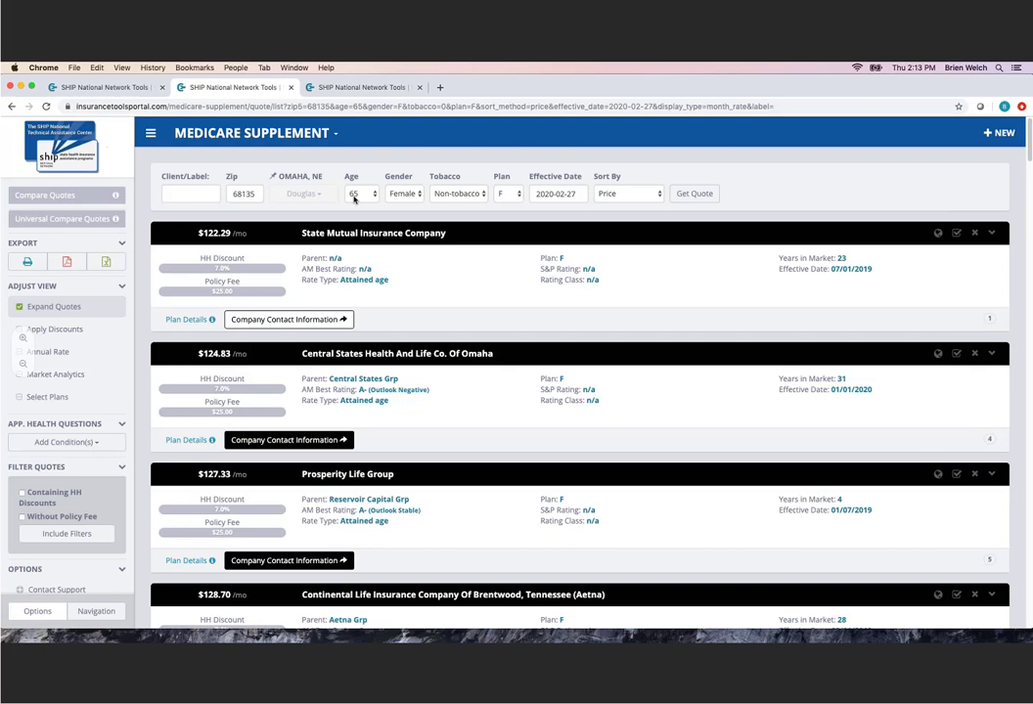
Step: Check the plan choices in the criteria above the quote results, keeping plan F
click(504, 198)
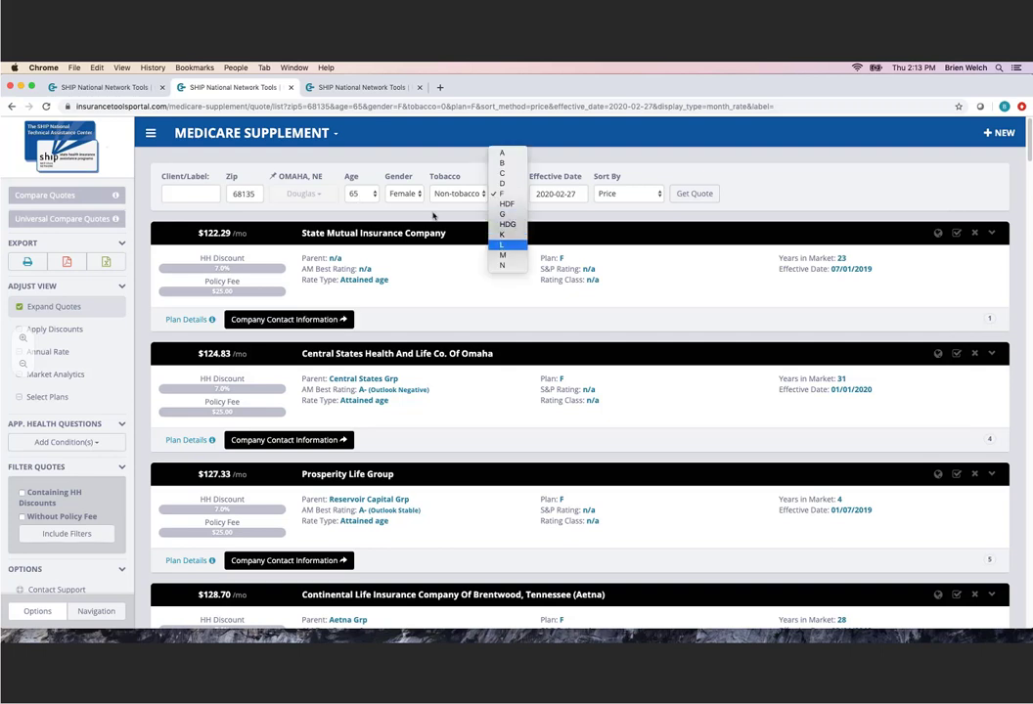
click(425, 213)
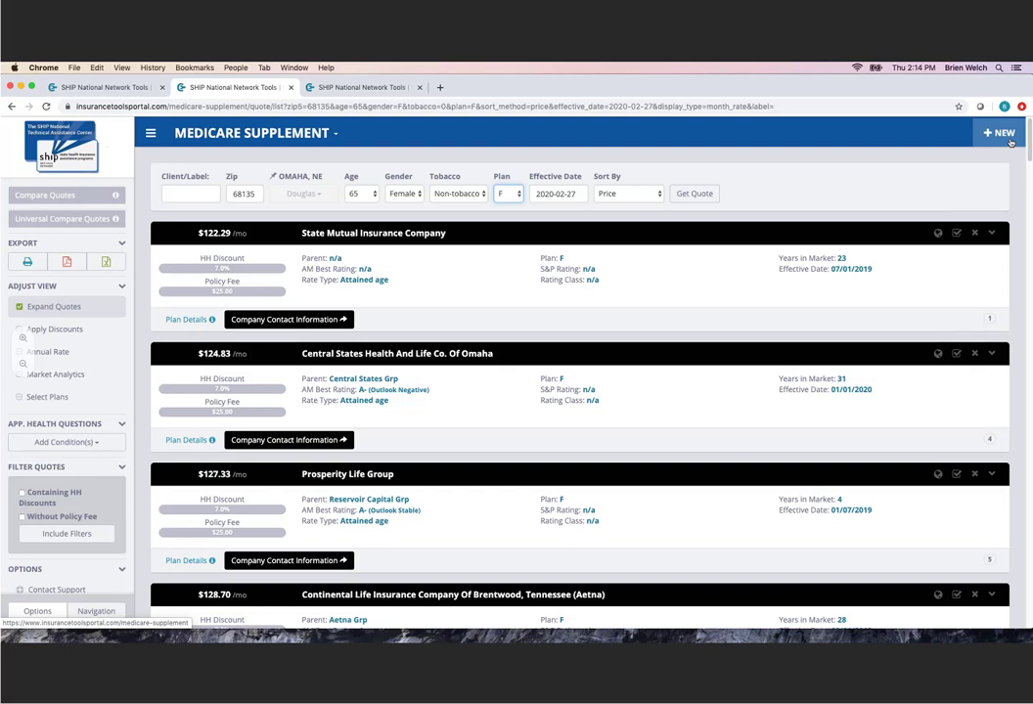
scroll(78, 341, down, 2)
scroll(78, 342, up, 2)
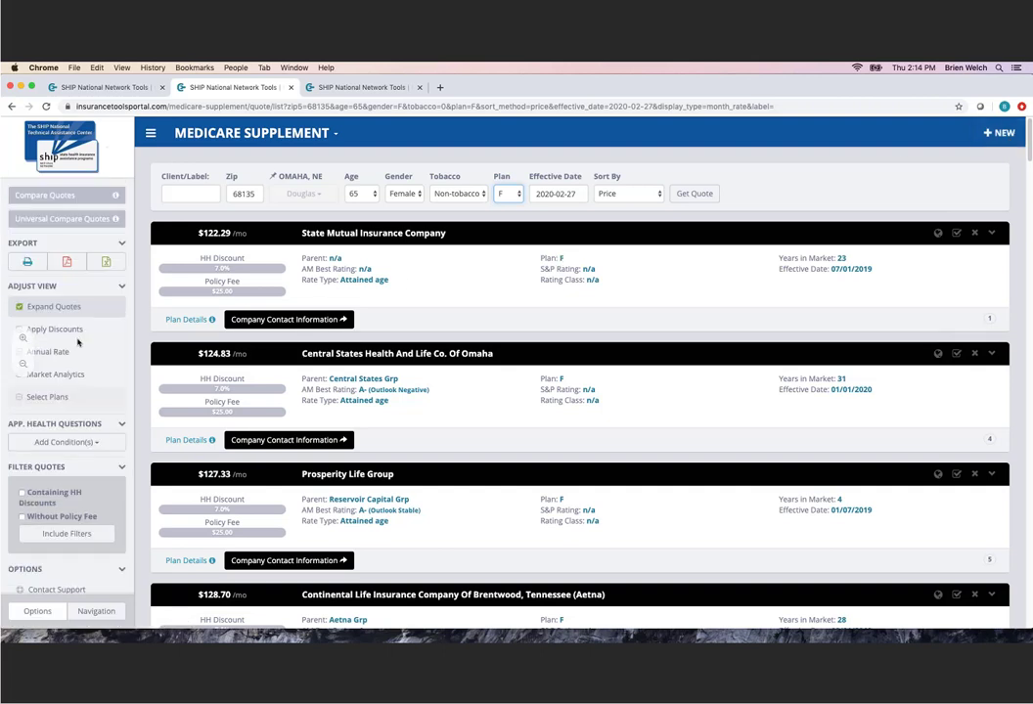
scroll(77, 341, down, 2)
scroll(77, 341, up, 2)
Step: Select the State Mutual, Central States Health And Life Co. Of Omaha and Prosperity Life Group quotes for comparison
mouse_move(77, 341)
click(313, 236)
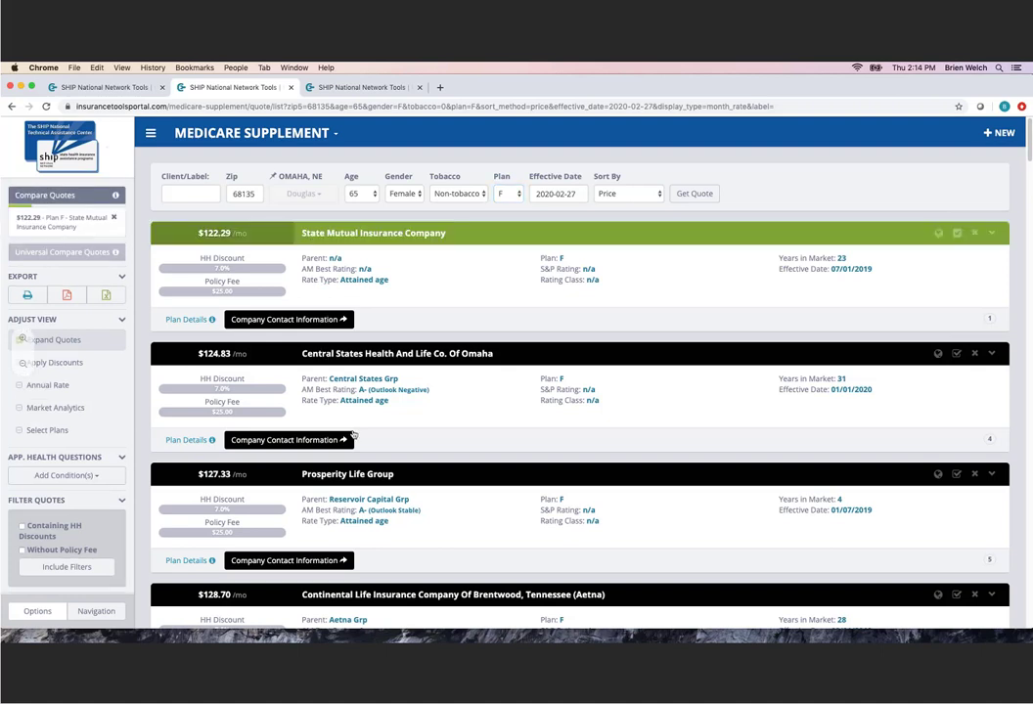
click(294, 358)
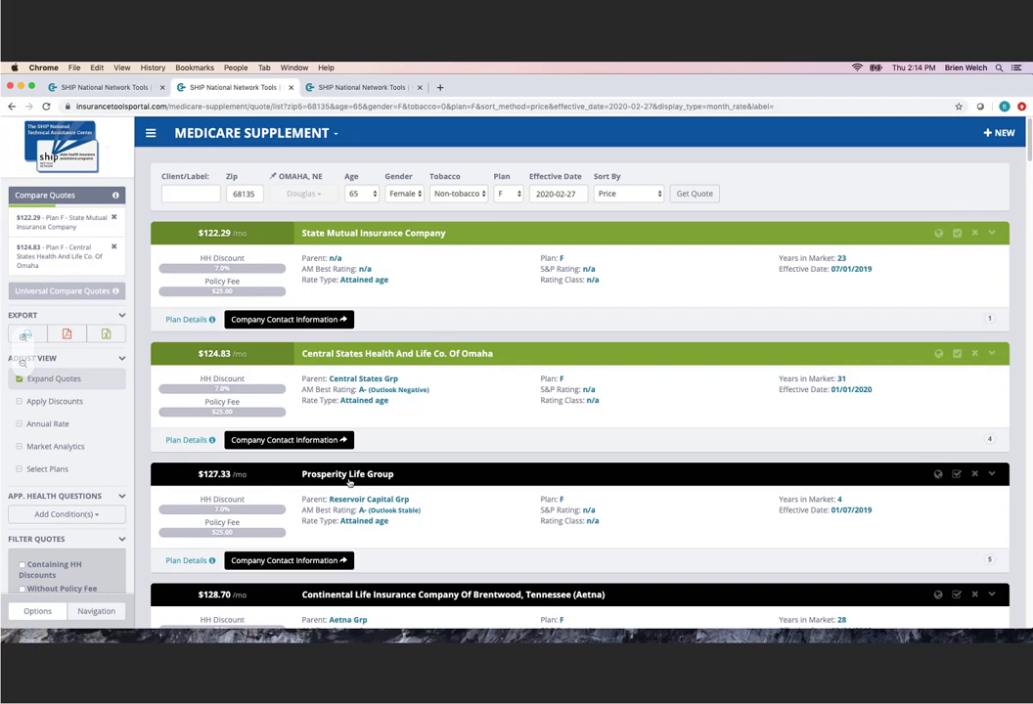
click(348, 479)
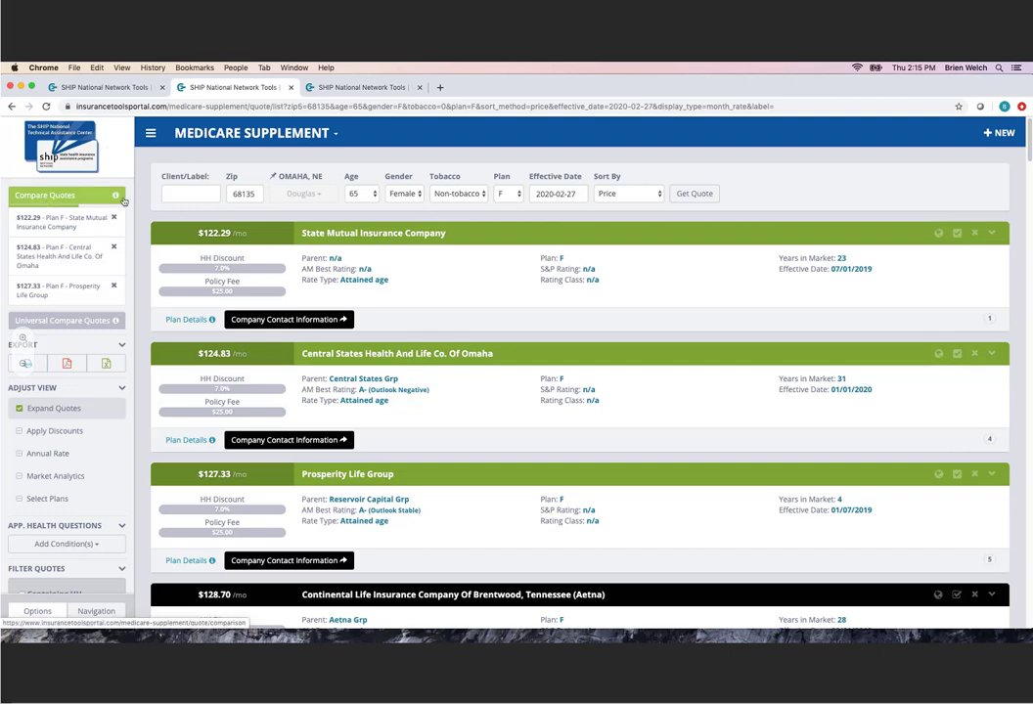
Step: View the side-by-side comparison of the three selected quotes, check its PDF export option, and return to the quote list
click(334, 91)
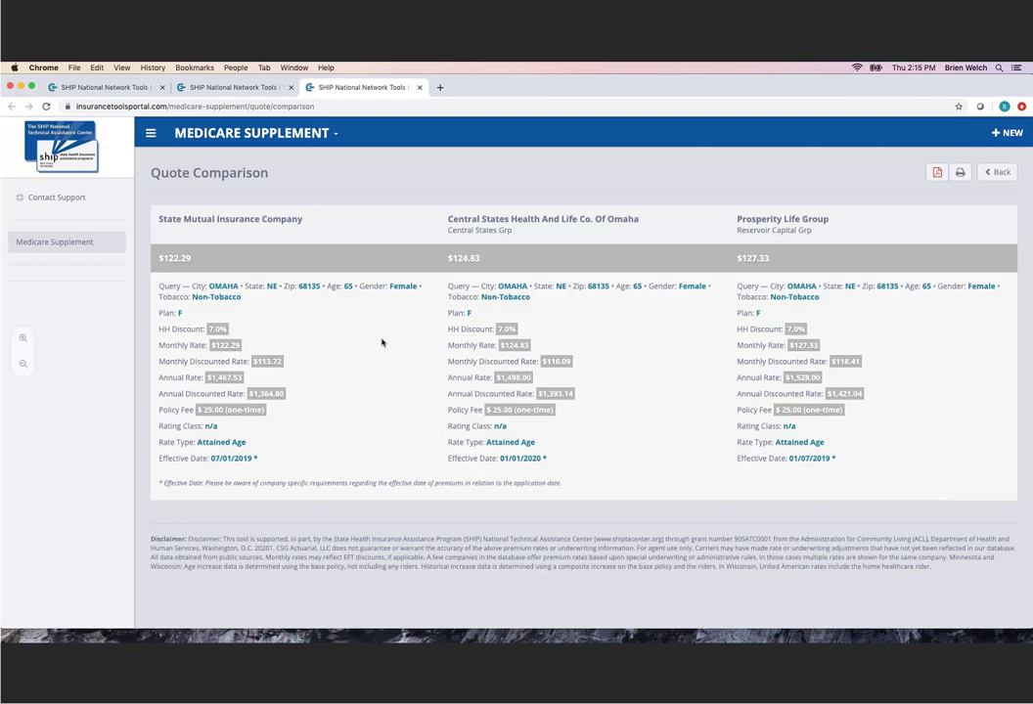
click(936, 176)
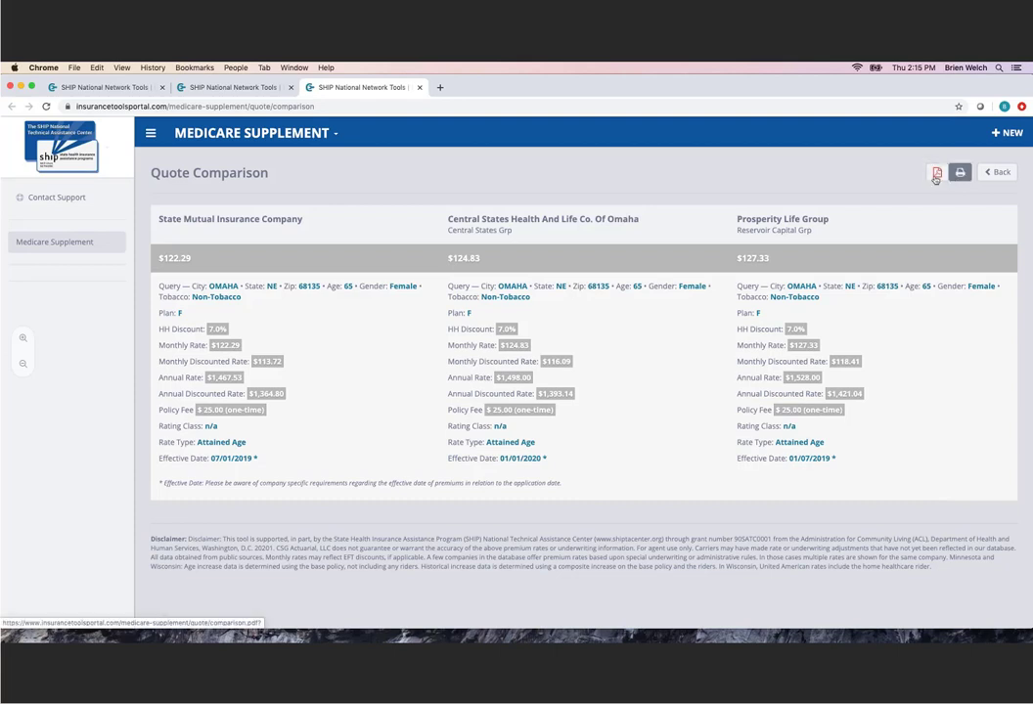
click(936, 176)
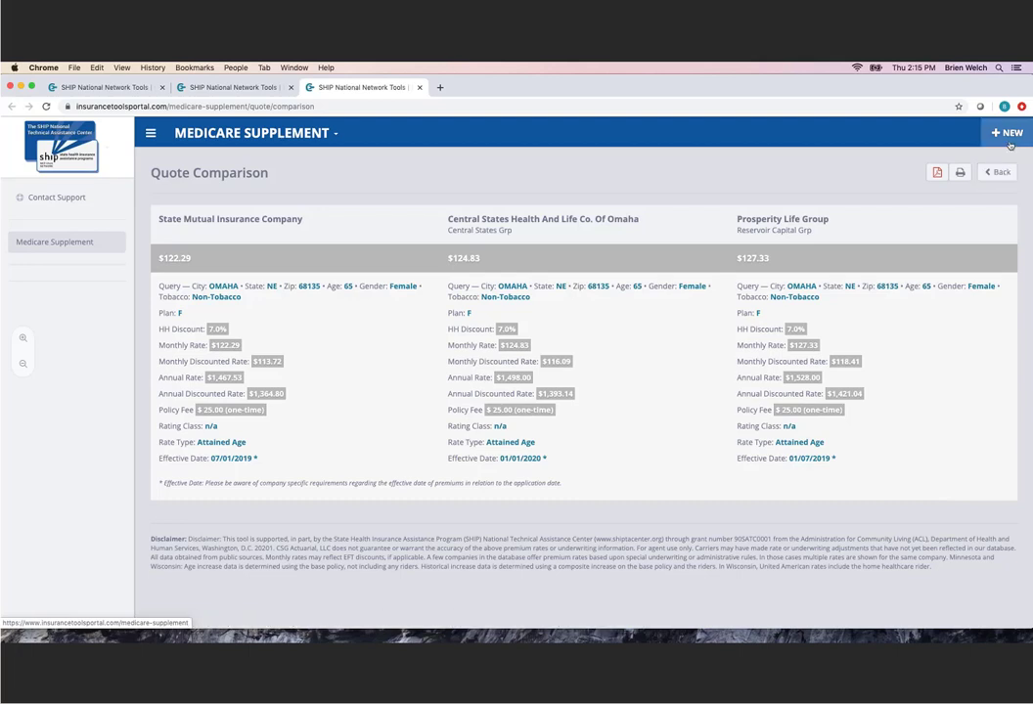
click(272, 91)
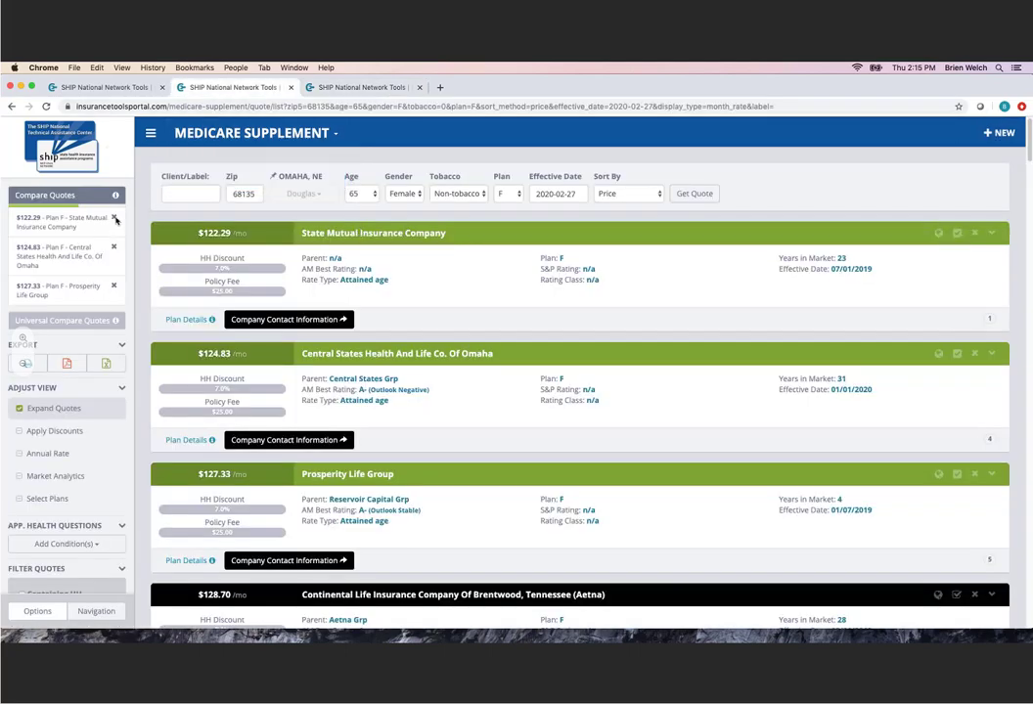
Step: Remove the State Mutual, Central States Health And Life Co. Of Omaha and Prosperity Life Group quotes from the comparison
click(327, 242)
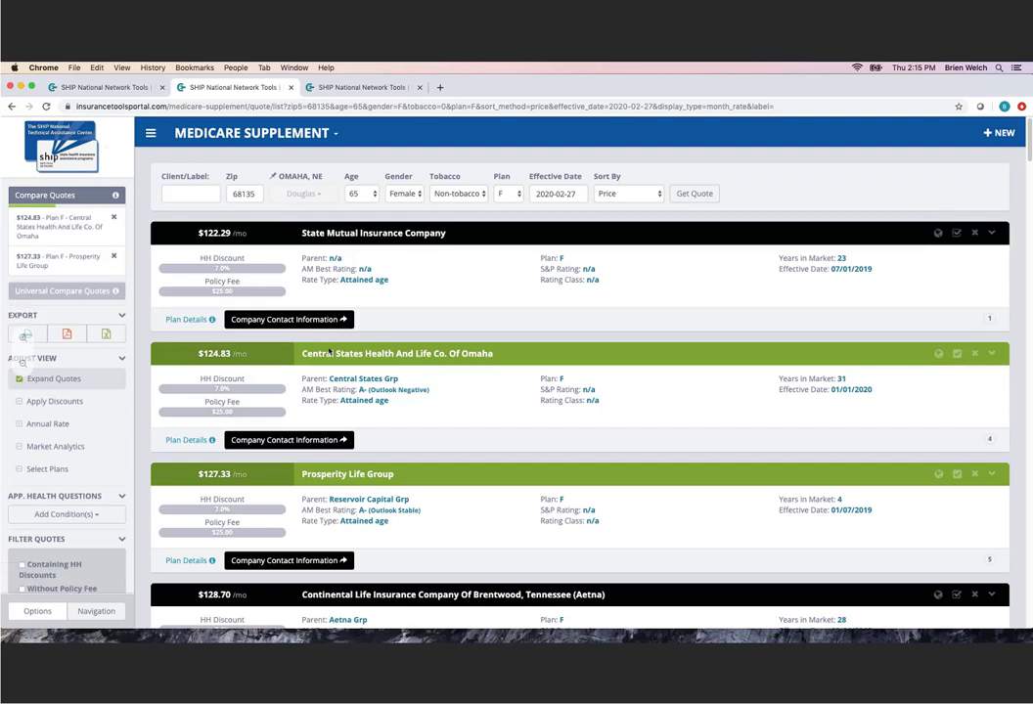
click(332, 354)
click(362, 474)
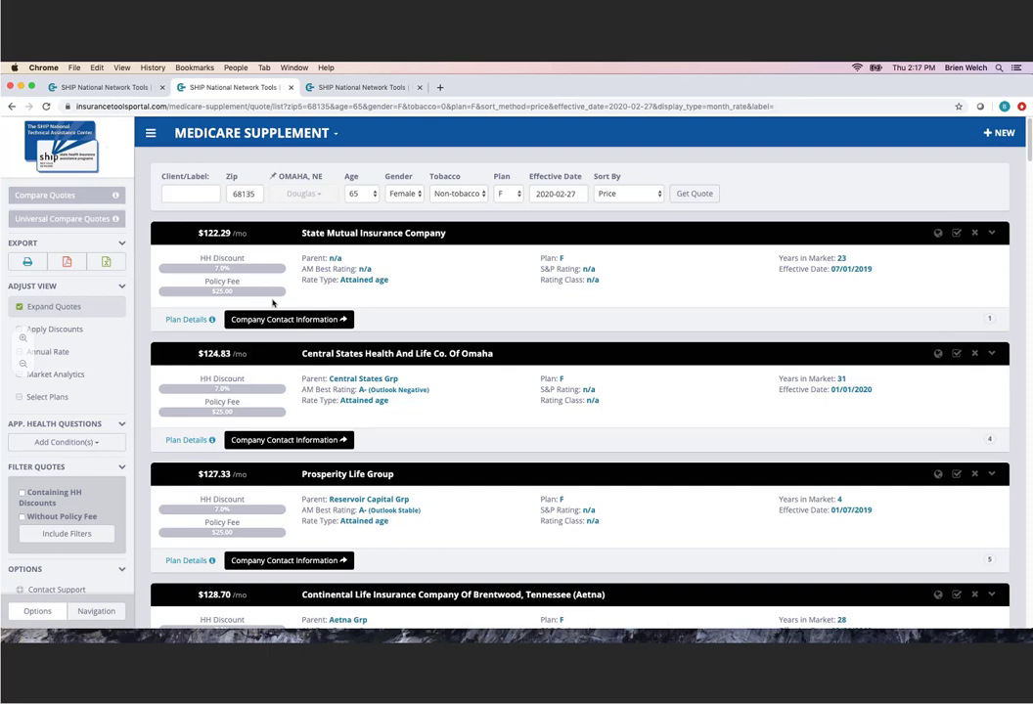
Step: View the quote list with Expand Quotes turned off and restore the expanded quotes
click(59, 309)
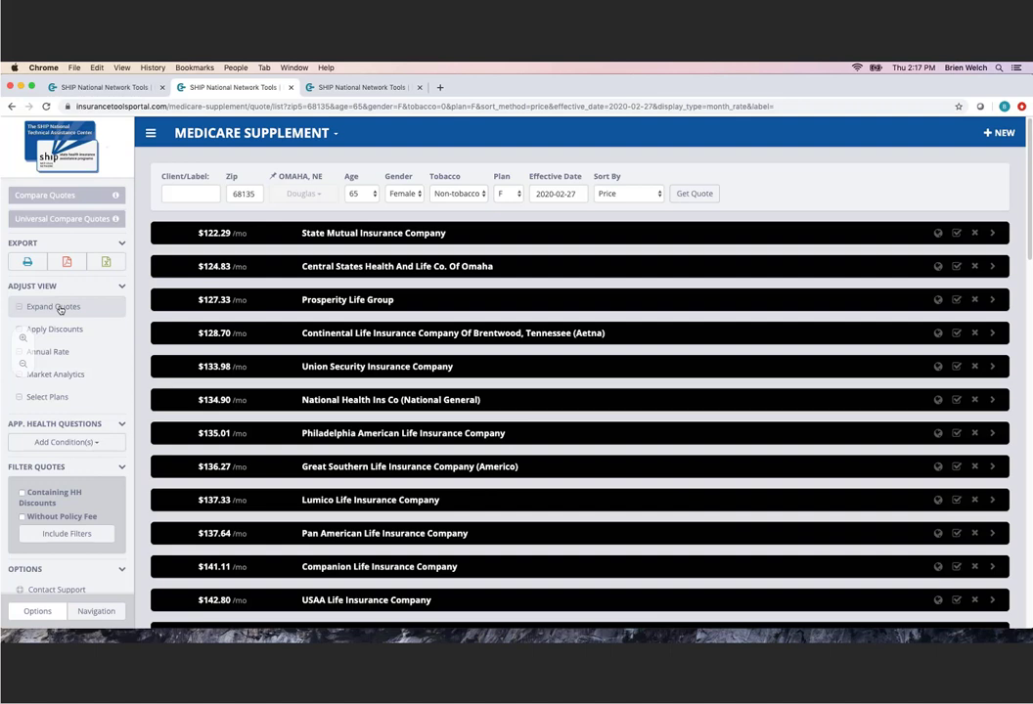
click(60, 309)
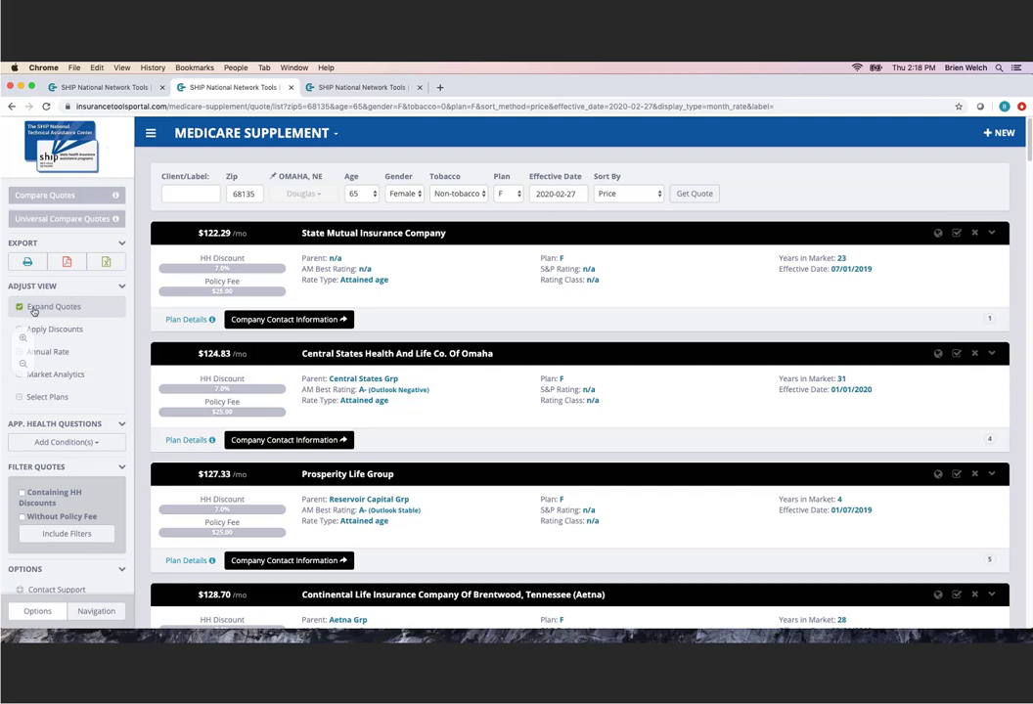
click(34, 310)
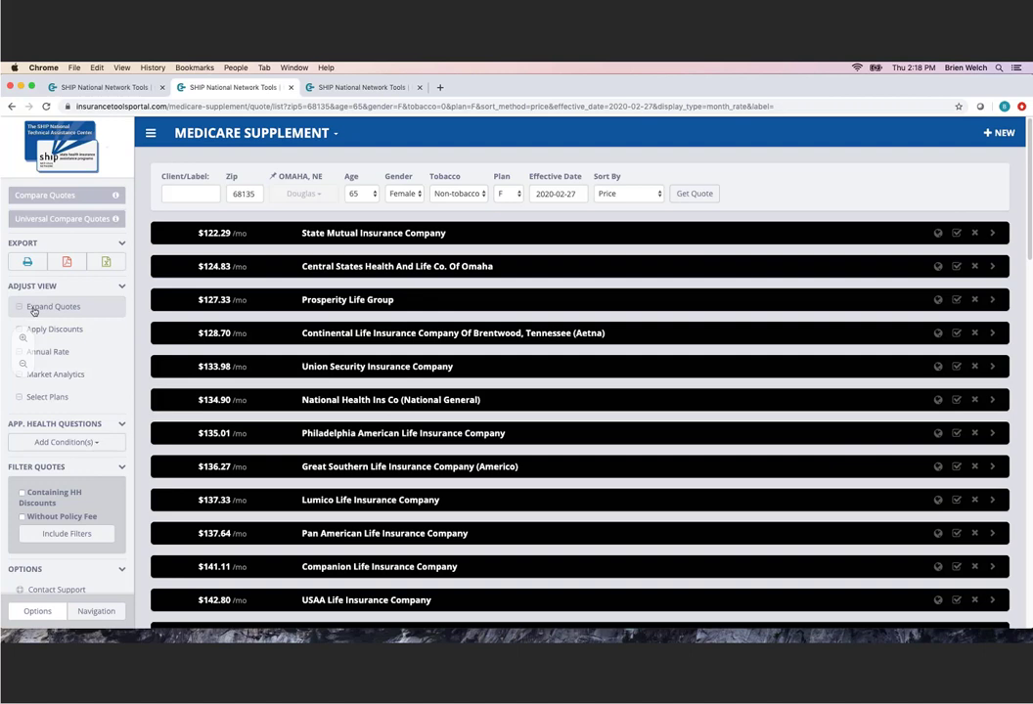
click(33, 310)
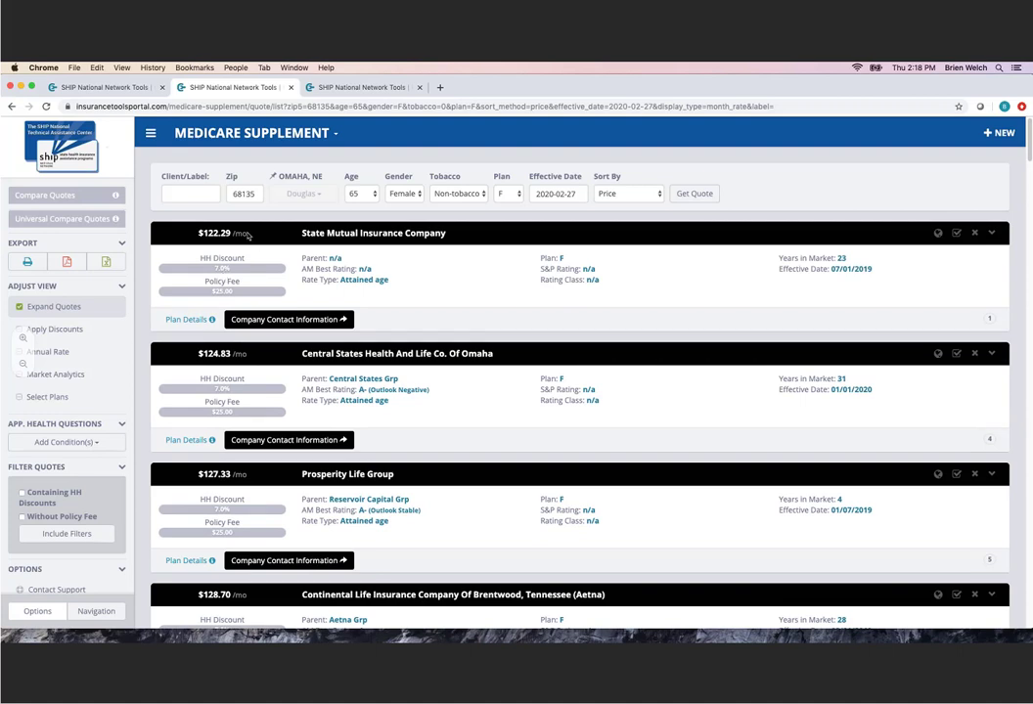
Step: View the quotes with discounts applied and as annual rates, restoring the undiscounted monthly rates
click(19, 330)
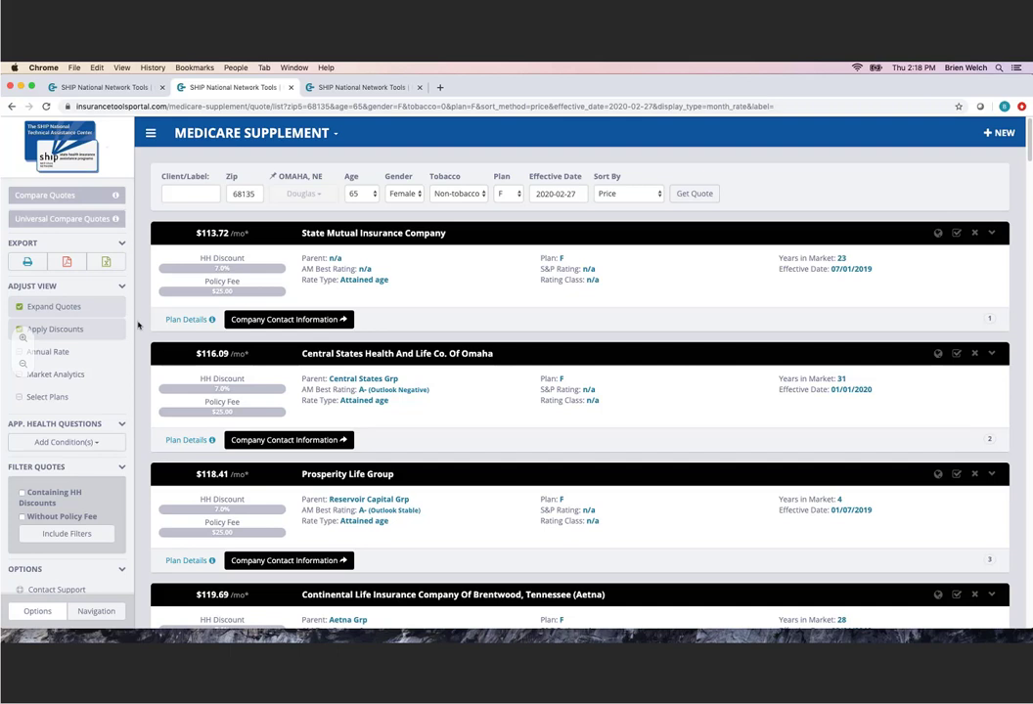
mouse_move(78, 336)
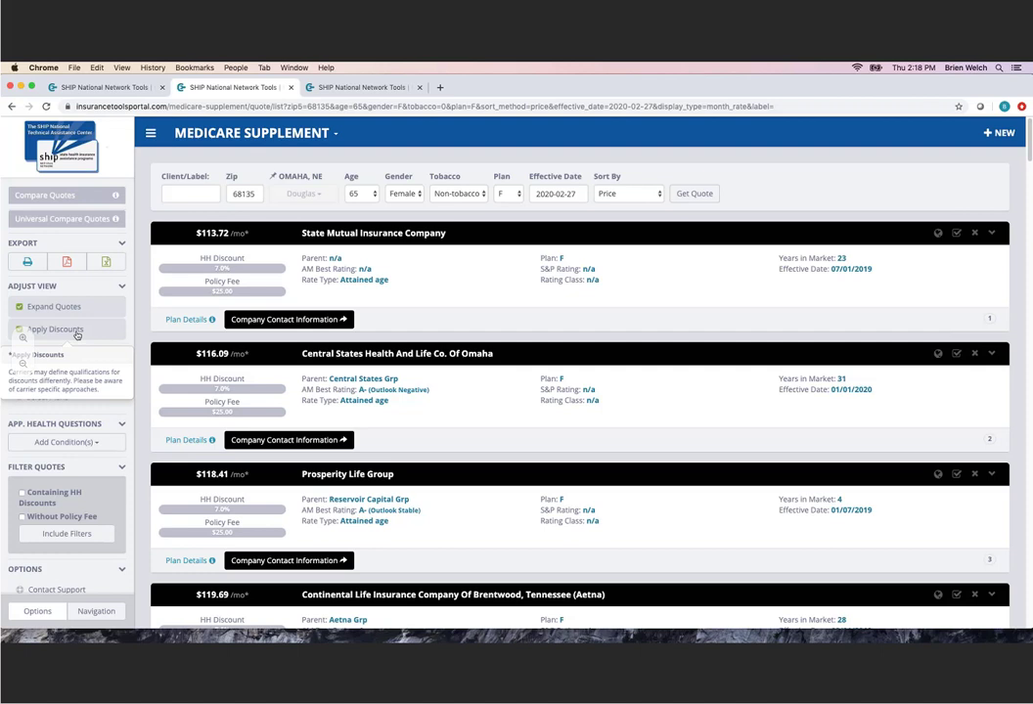
click(76, 335)
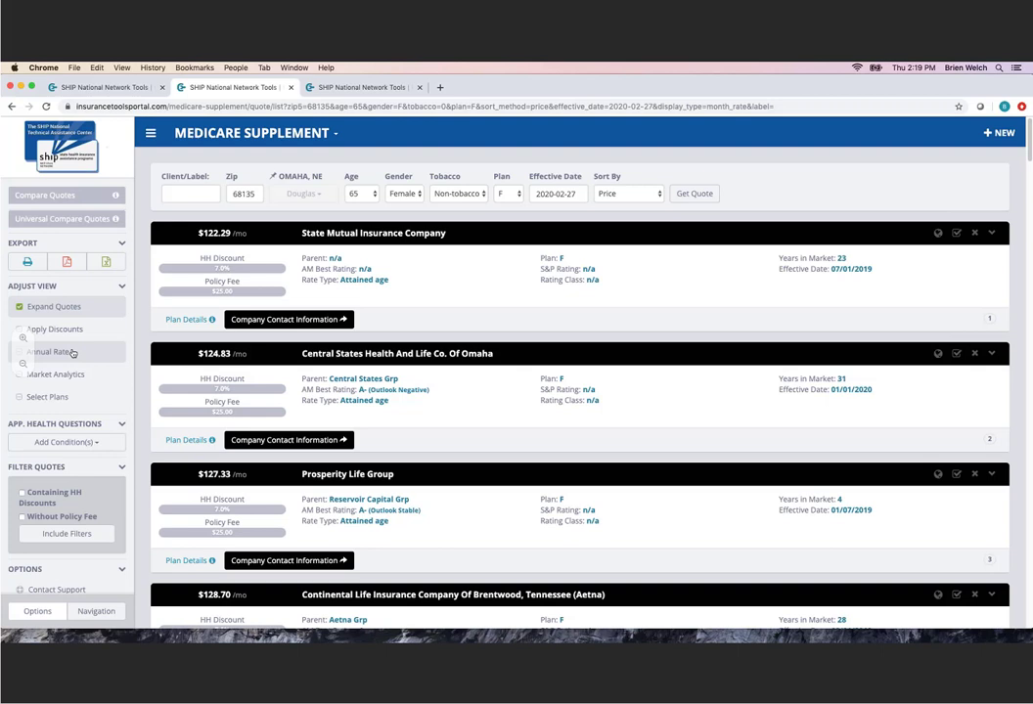
click(73, 353)
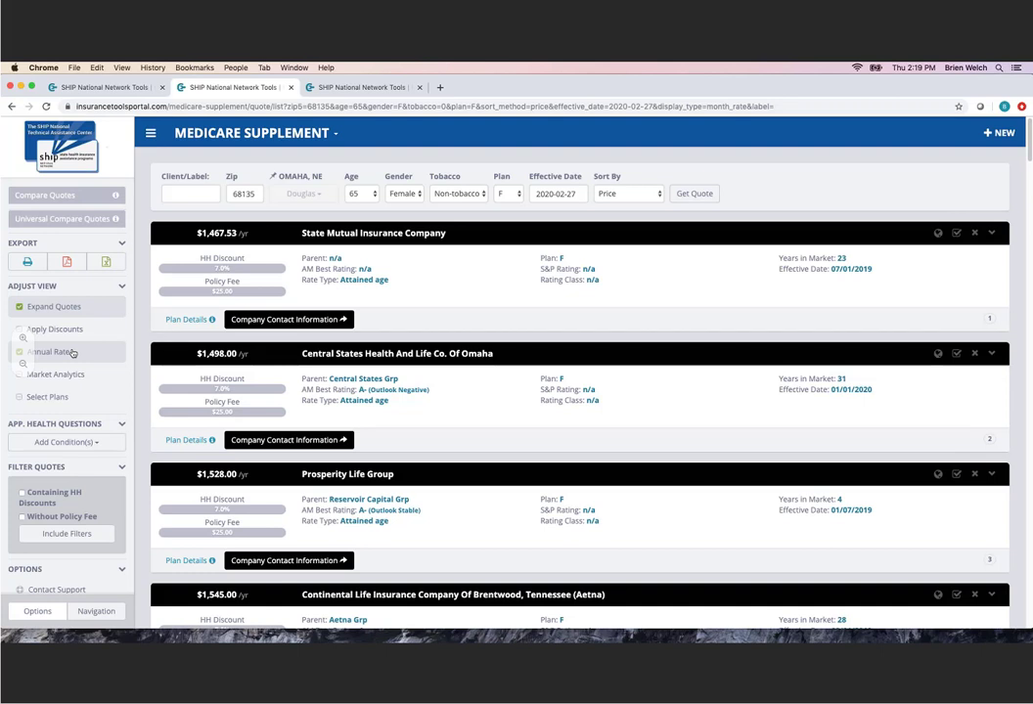
click(71, 352)
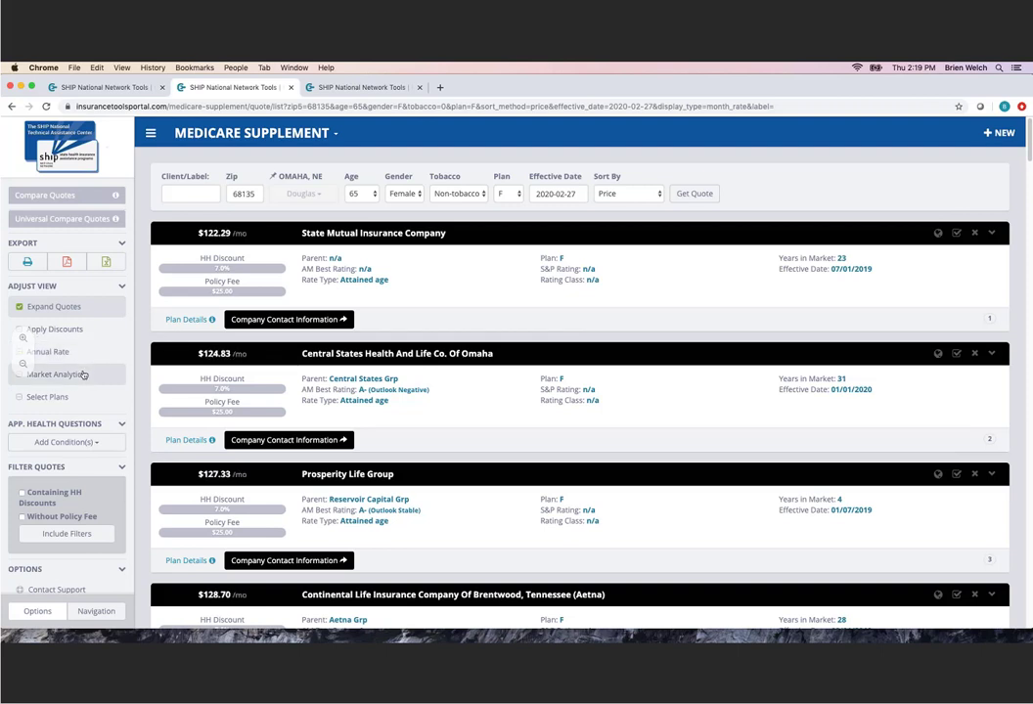
Step: Show market analytics on the quotes and examine State Mutual's rate type and age increases
click(83, 375)
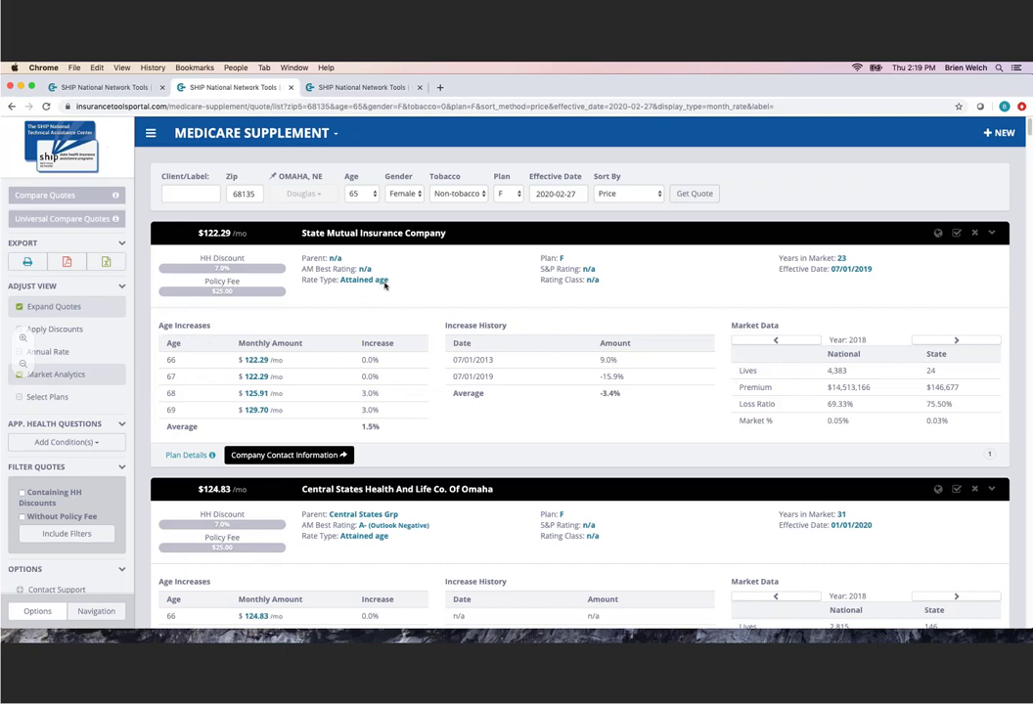
drag(388, 281, 302, 279)
click(328, 293)
drag(158, 324, 224, 323)
click(225, 323)
drag(390, 281, 338, 280)
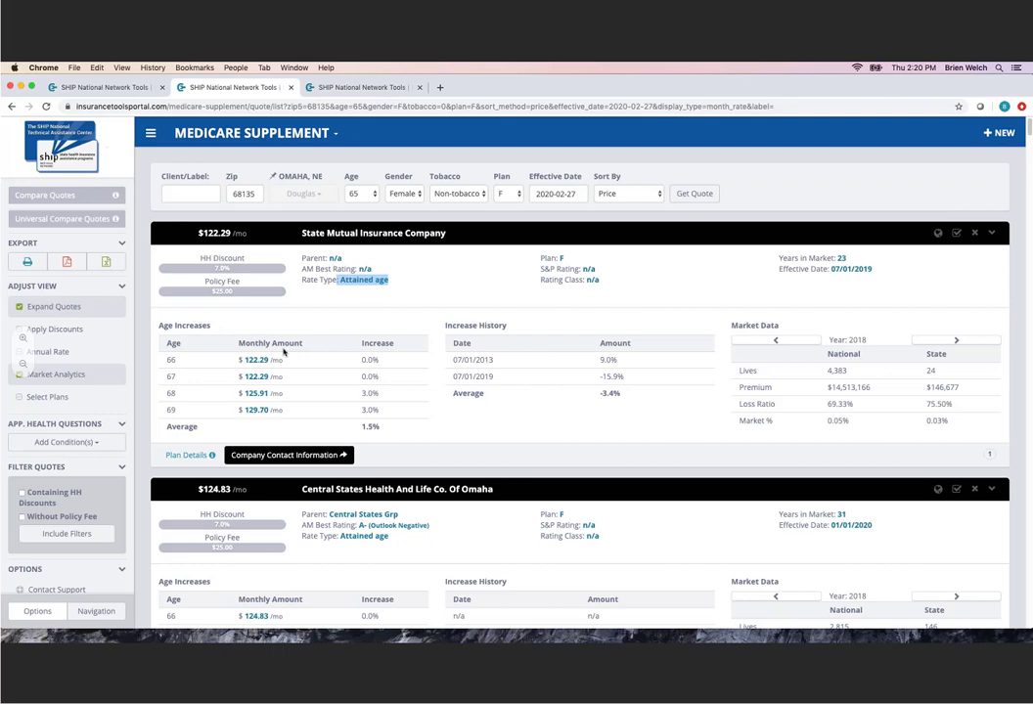
click(359, 275)
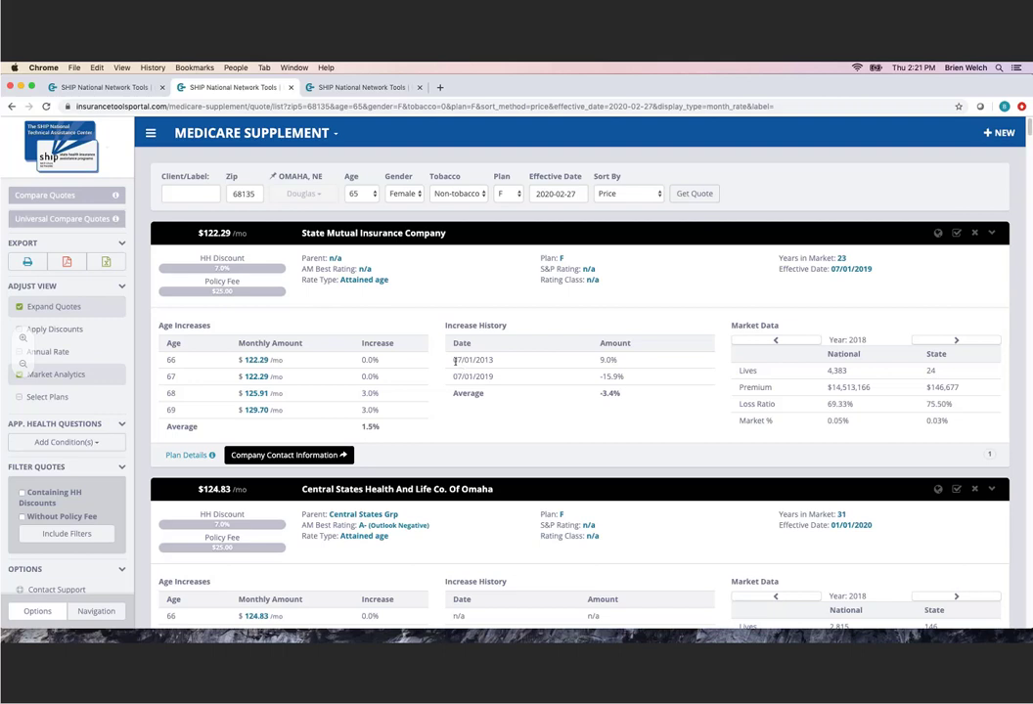
Step: Examine State Mutual's increase history and 2018 market data, including the loss ratio, and hide the market analytics
double_click(609, 359)
drag(636, 377, 589, 401)
click(582, 385)
click(590, 402)
drag(868, 339, 841, 340)
click(876, 340)
drag(852, 404, 825, 405)
click(824, 407)
click(81, 372)
click(80, 373)
click(76, 372)
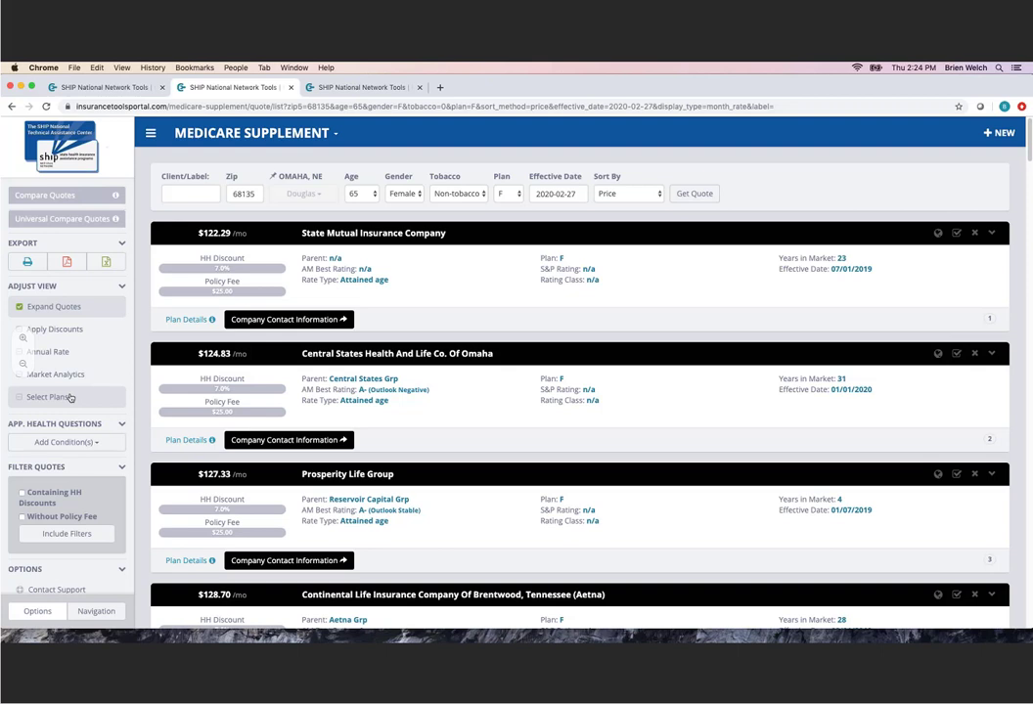
Step: Check the Select Plans view option for the quotes and leave it turned off
click(71, 397)
click(20, 397)
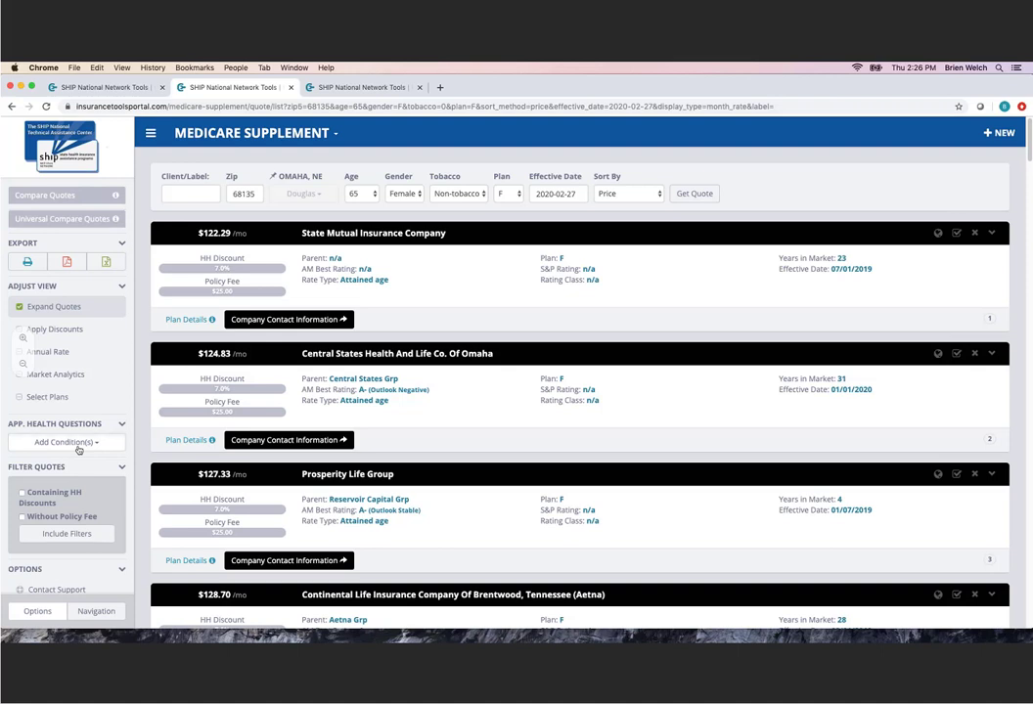
Step: Add the Heart Attack condition to the application health questions and examine the underwriting criteria and lookback period for State Mutual
click(79, 445)
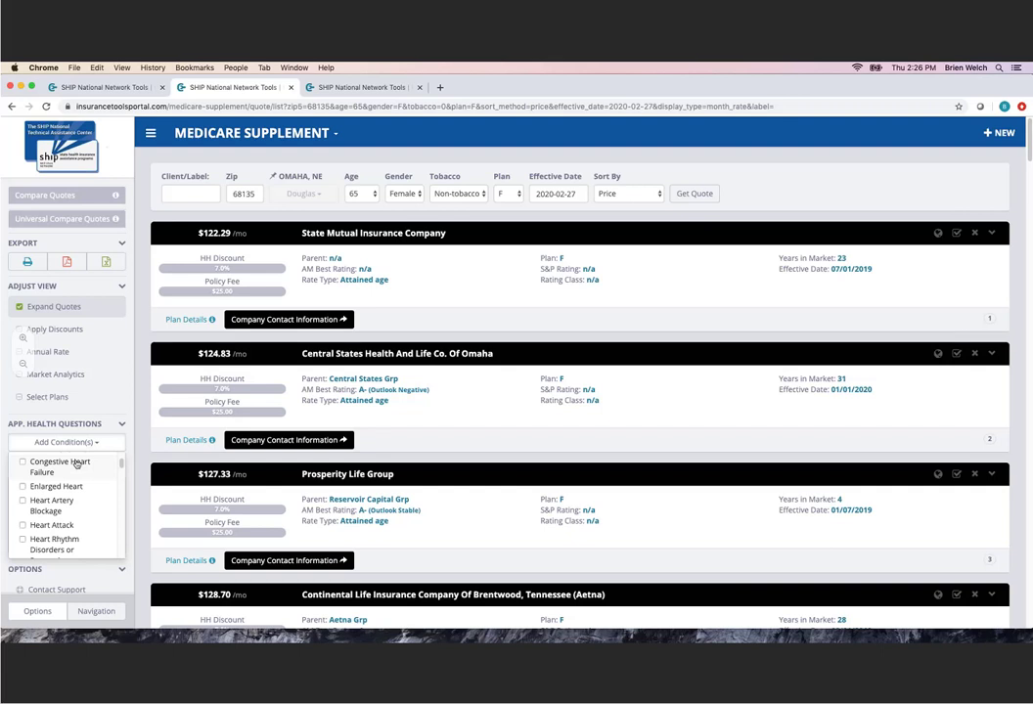
scroll(69, 479, up, 3)
scroll(68, 484, down, 10)
scroll(63, 485, up, 10)
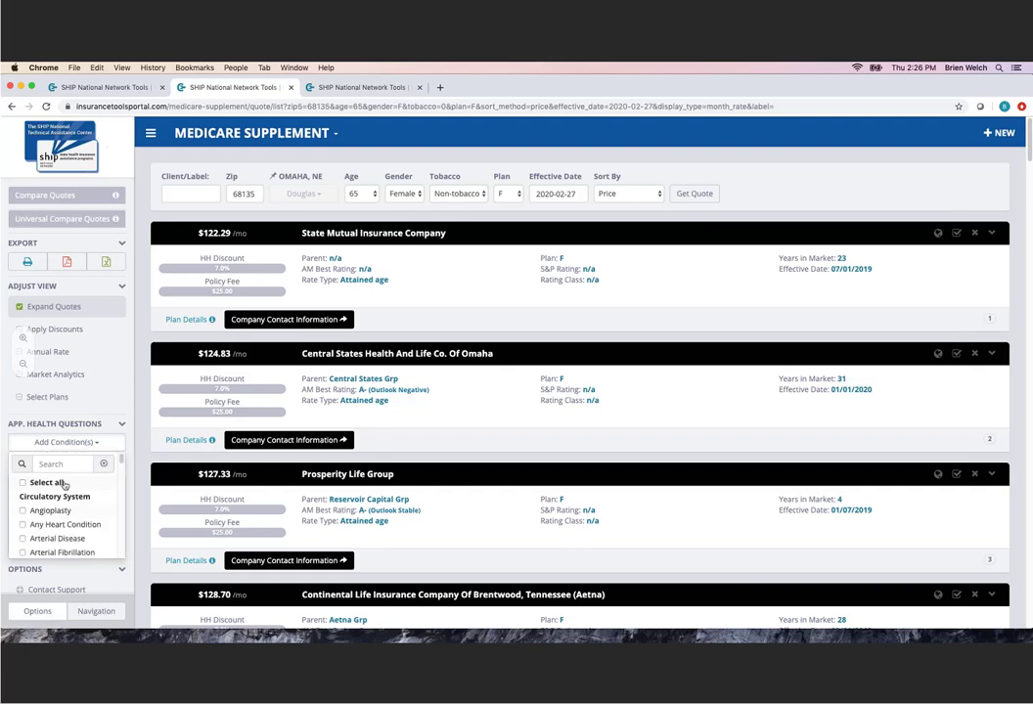
scroll(67, 479, down, 5)
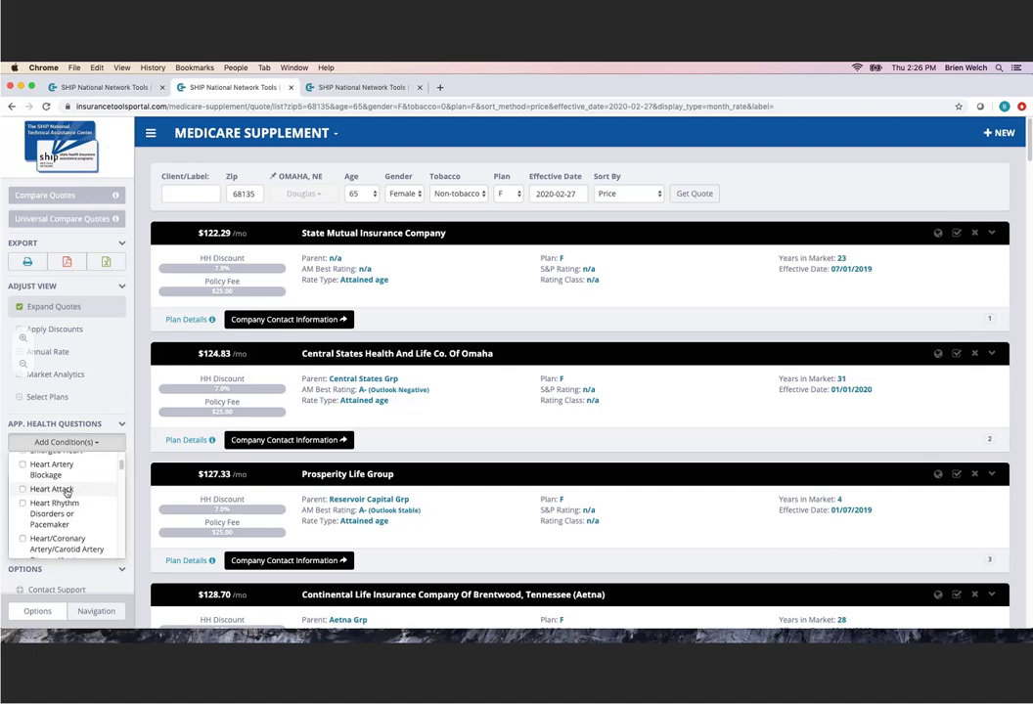
click(67, 492)
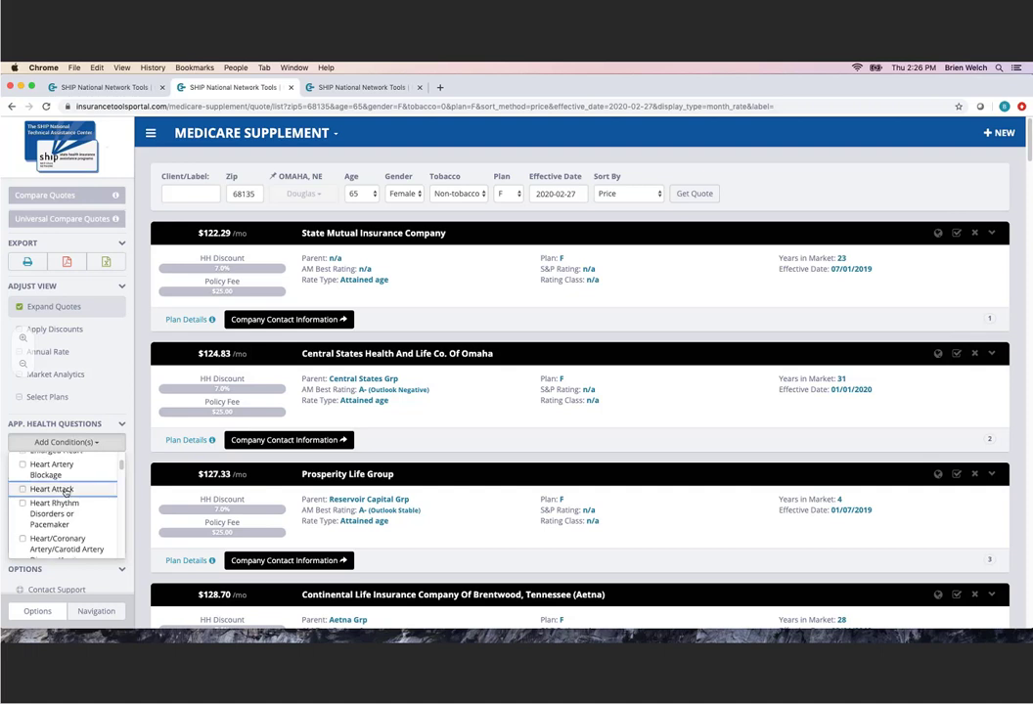
click(64, 491)
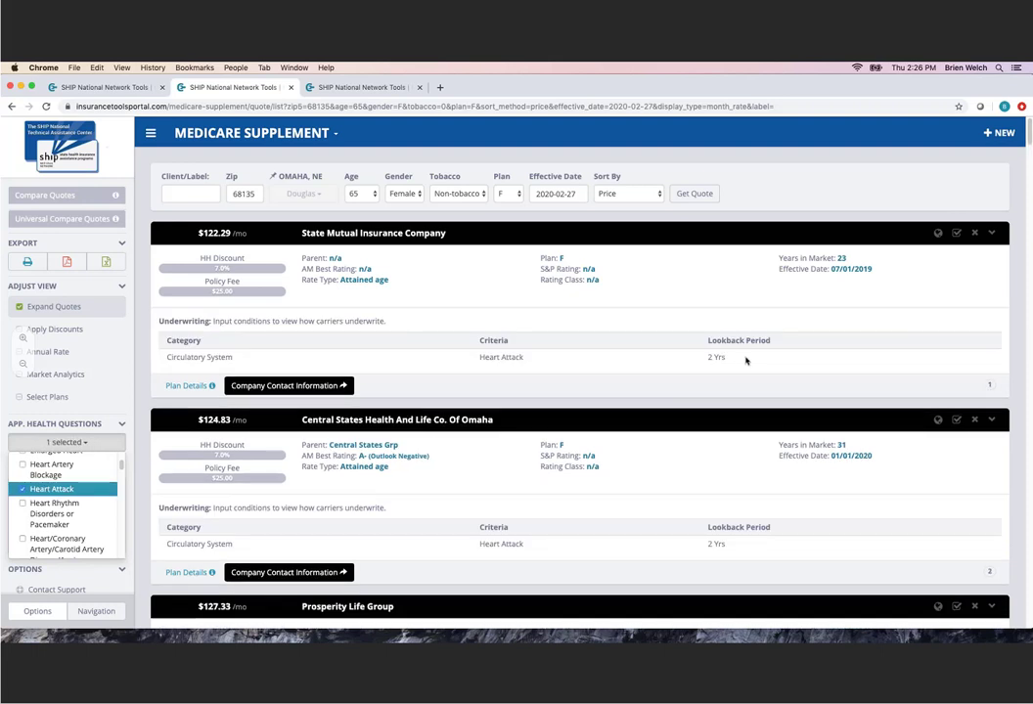
drag(746, 357, 478, 358)
drag(747, 359, 674, 365)
click(675, 365)
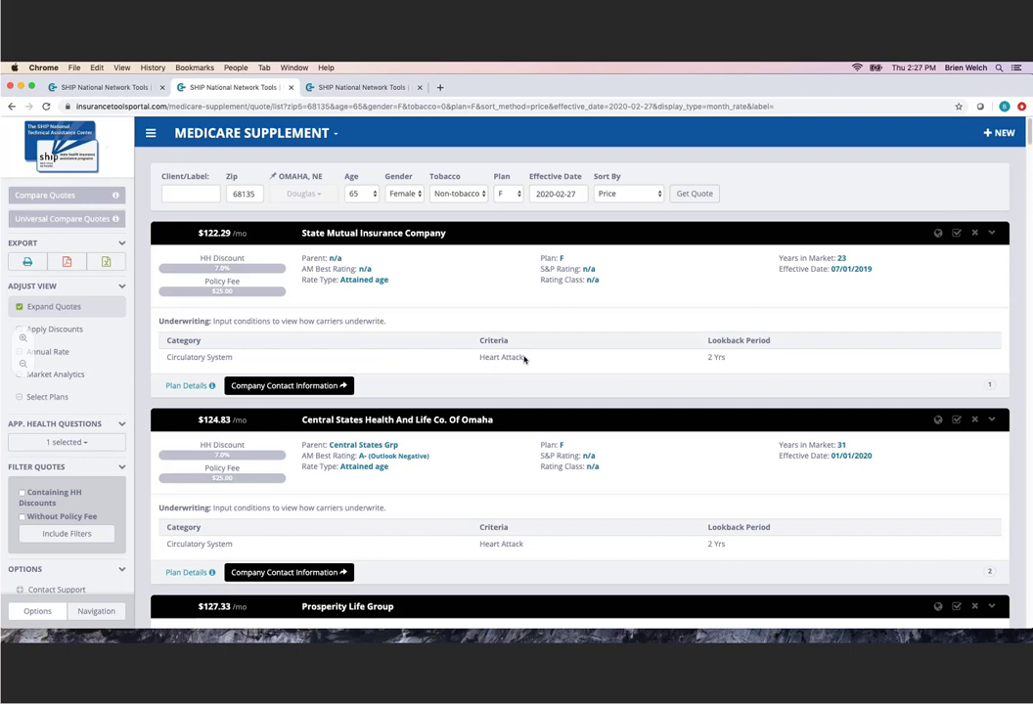
Step: Clear the Heart Attack condition from the application health questions and close the condition list
click(68, 442)
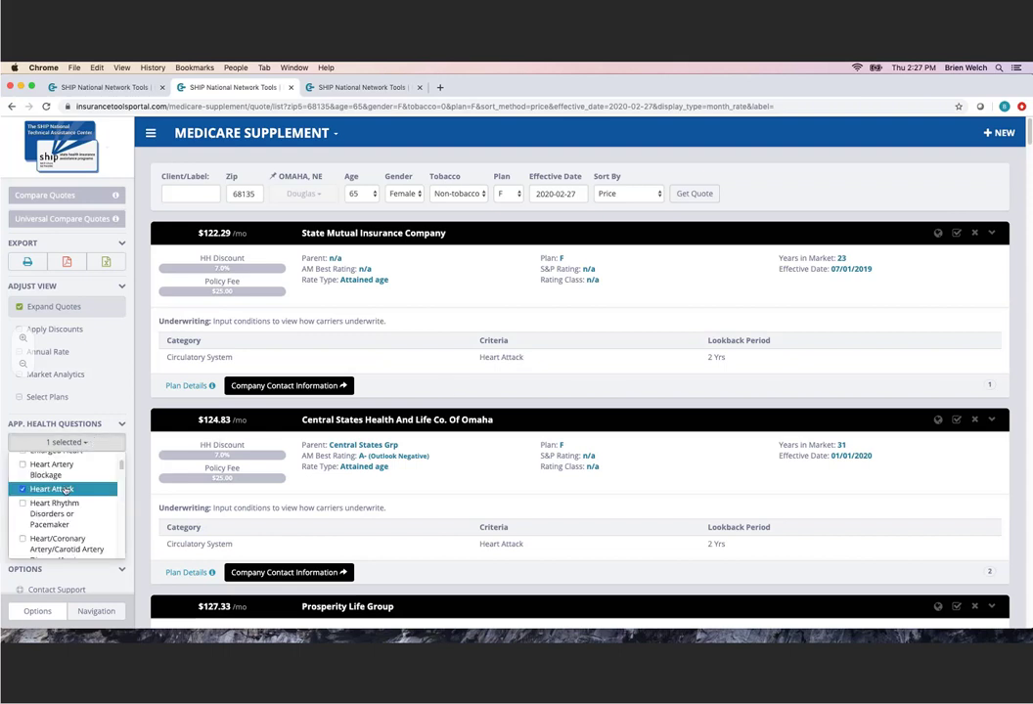
click(66, 489)
scroll(65, 489, up, 5)
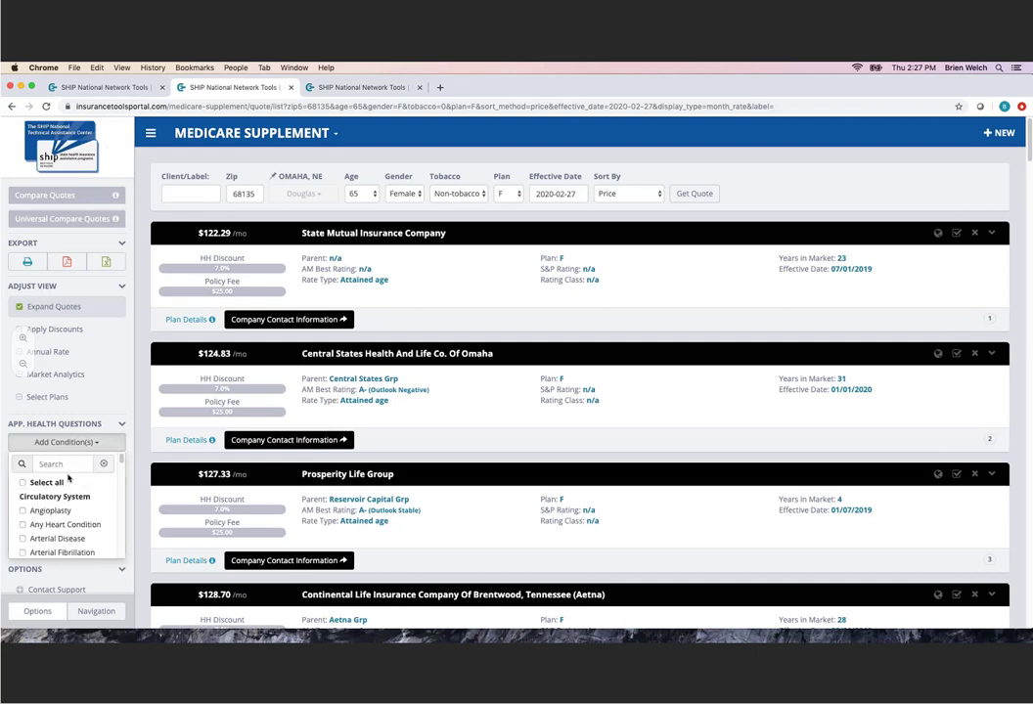
click(147, 423)
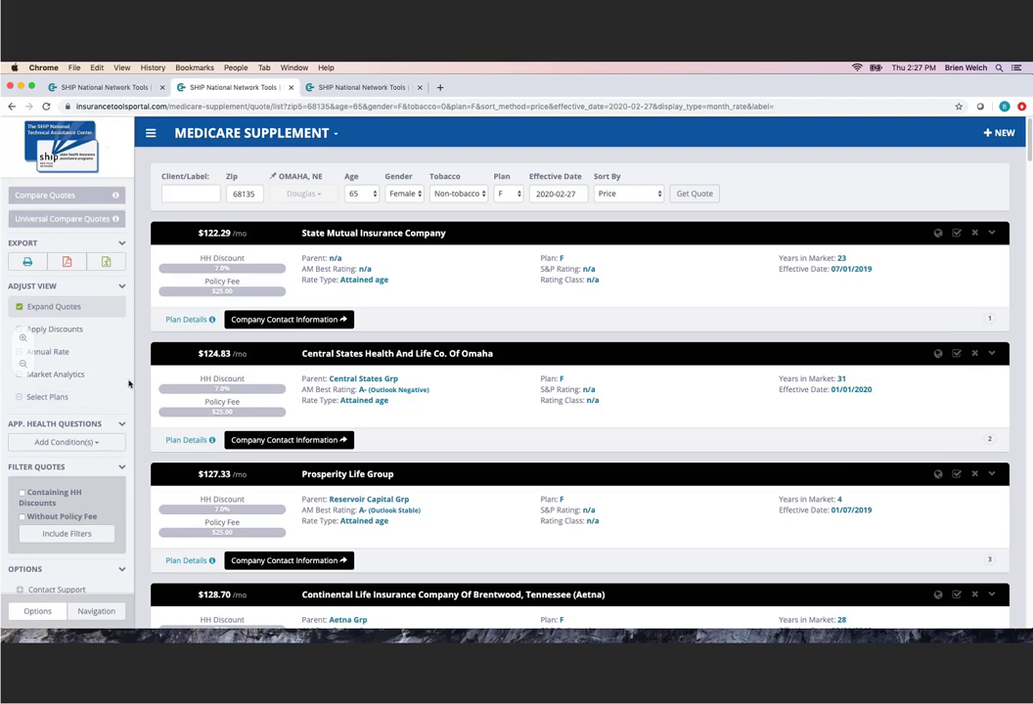
Step: Read the About Quote explanations of comparing quotes, age increases, increase history and market data, and close them
scroll(127, 386, down, 1)
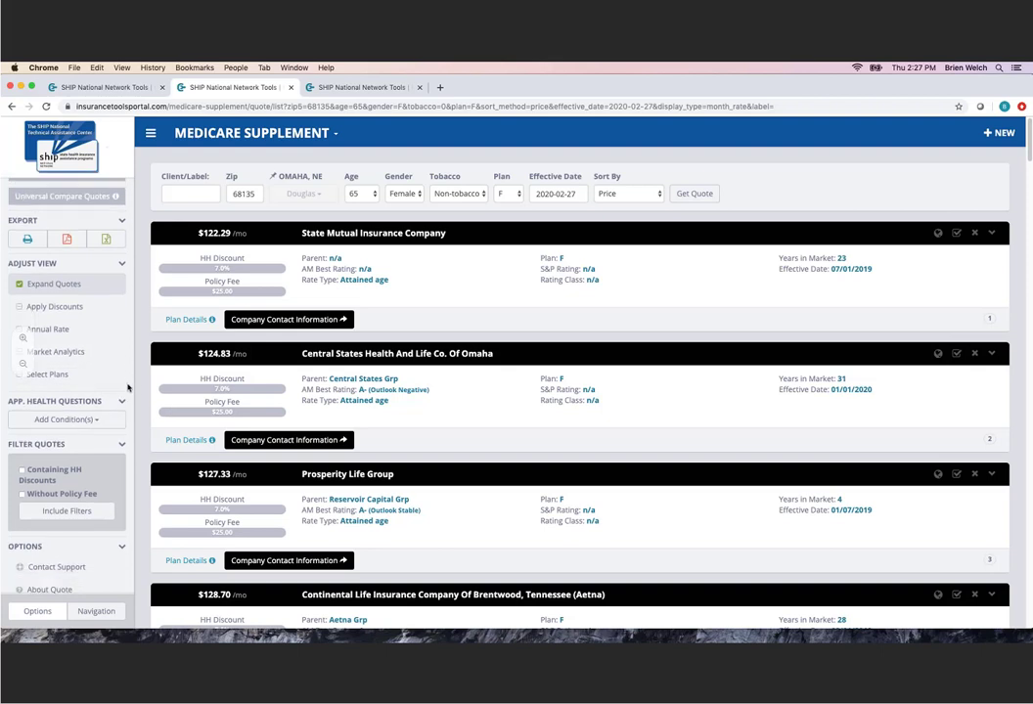
scroll(128, 391, down, 2)
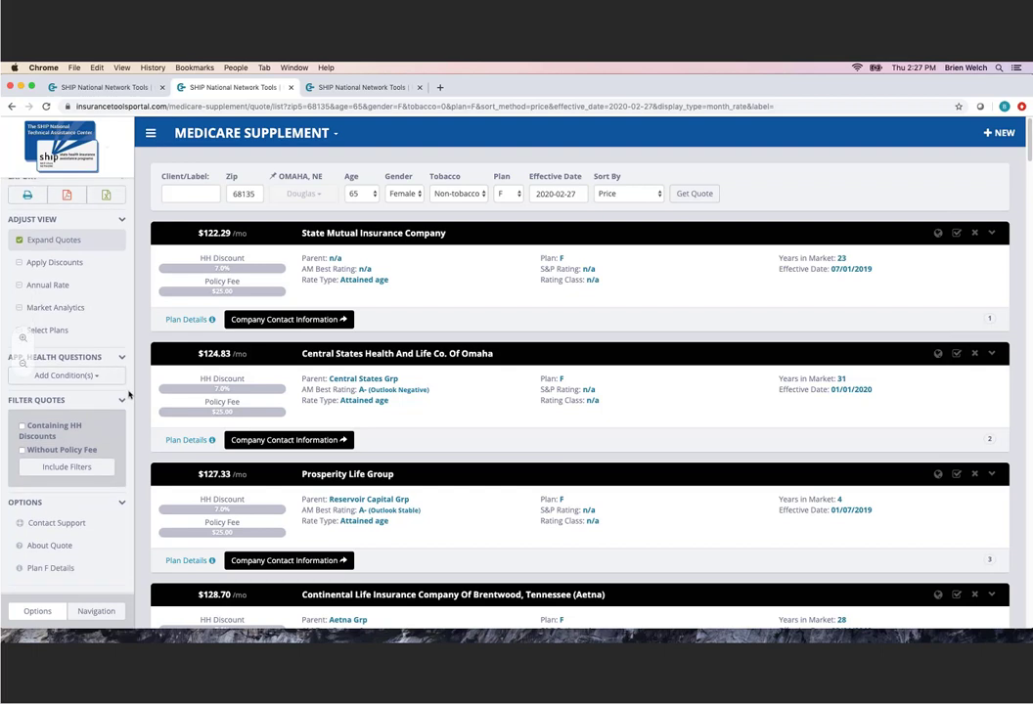
scroll(134, 431, down, 2)
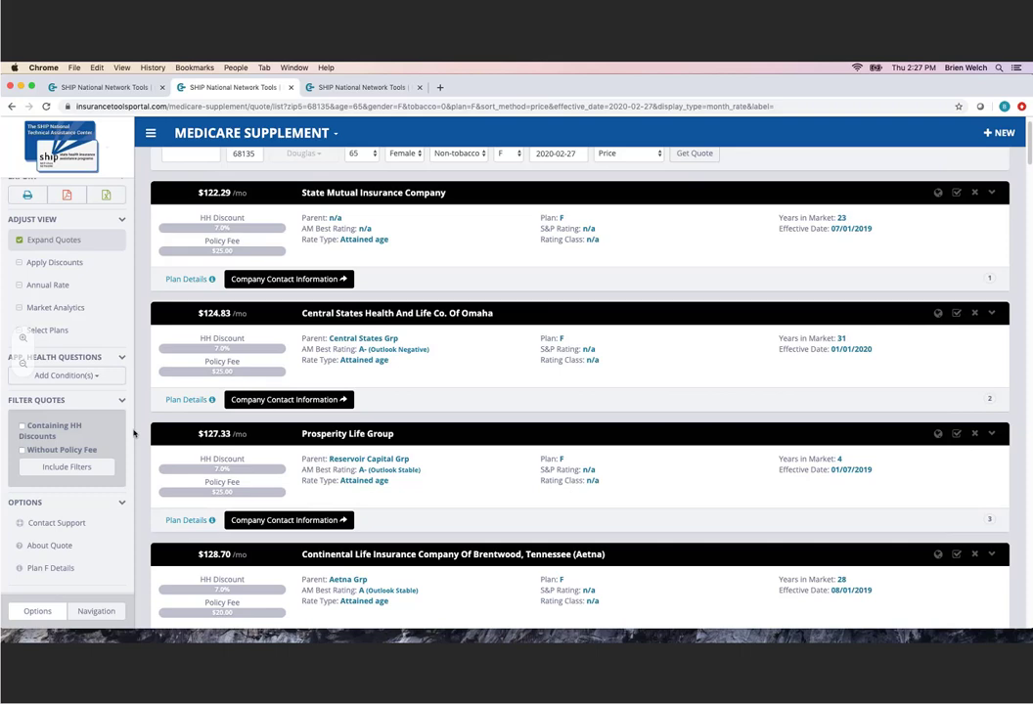
click(75, 547)
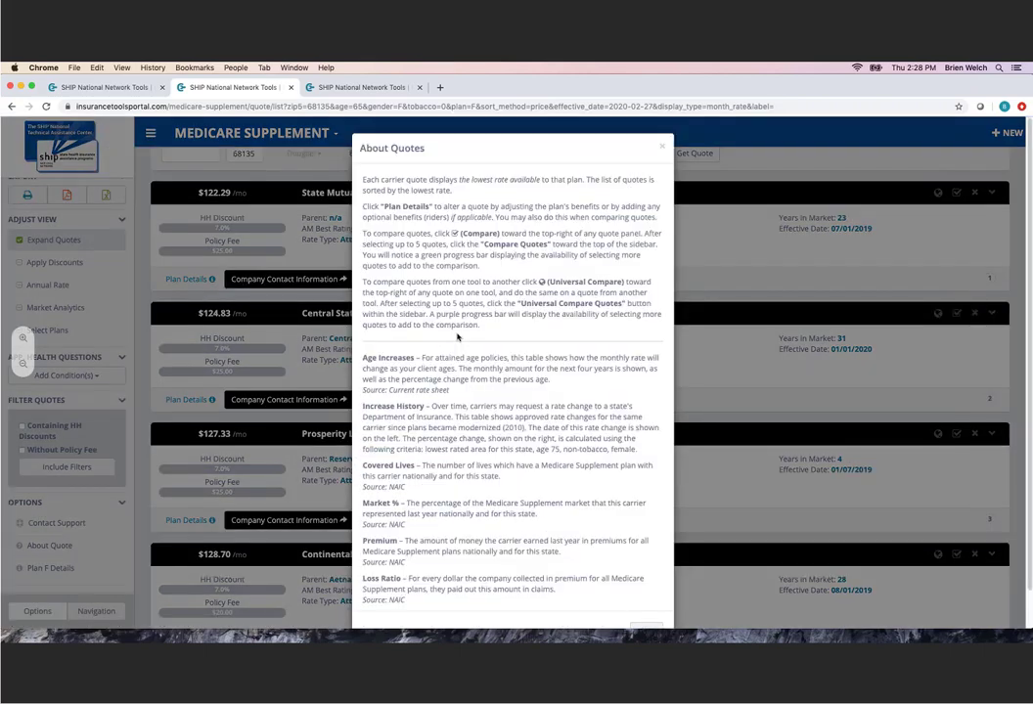
click(664, 147)
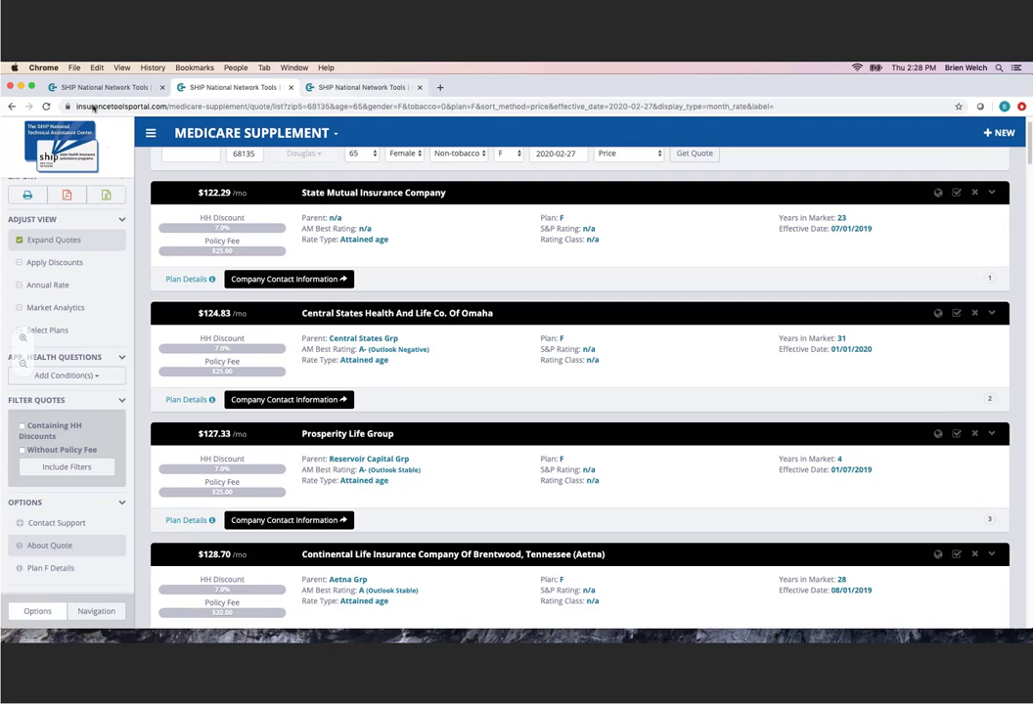
Step: Open the Contact Support page from the browser tab with the quote form and check its contact methods, message fields and support phone number
click(54, 89)
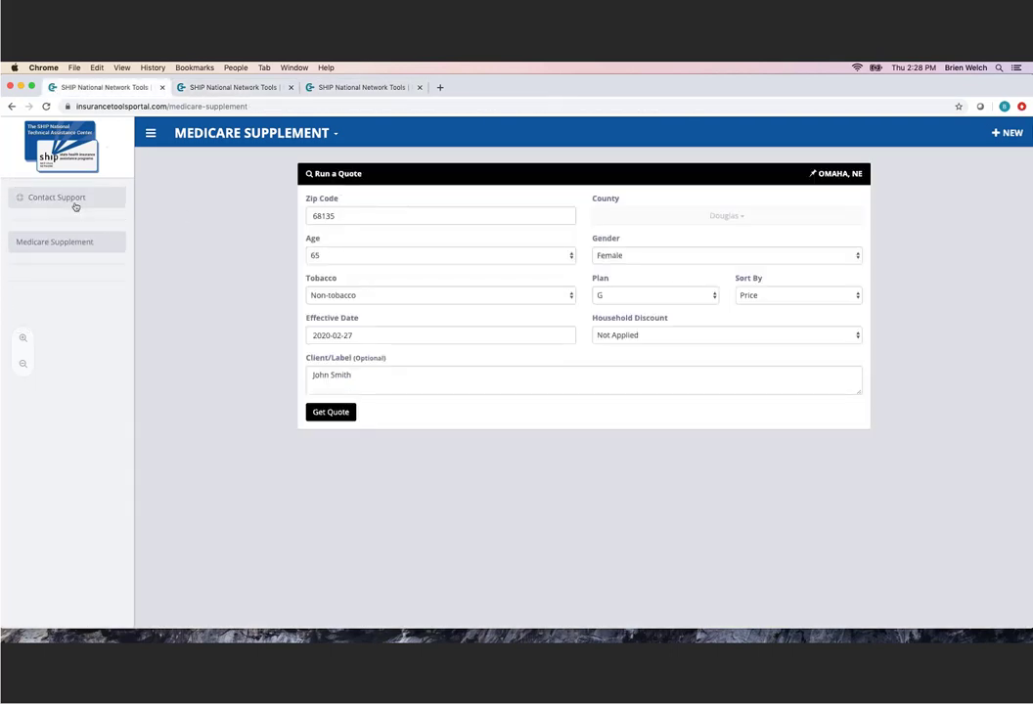
click(75, 201)
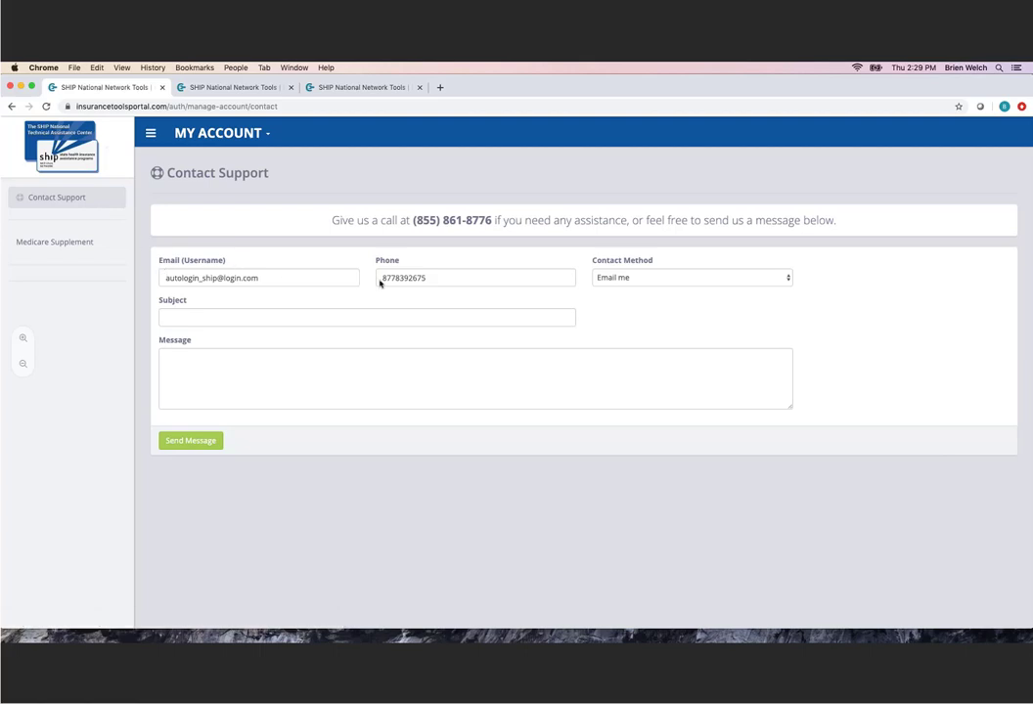
click(646, 282)
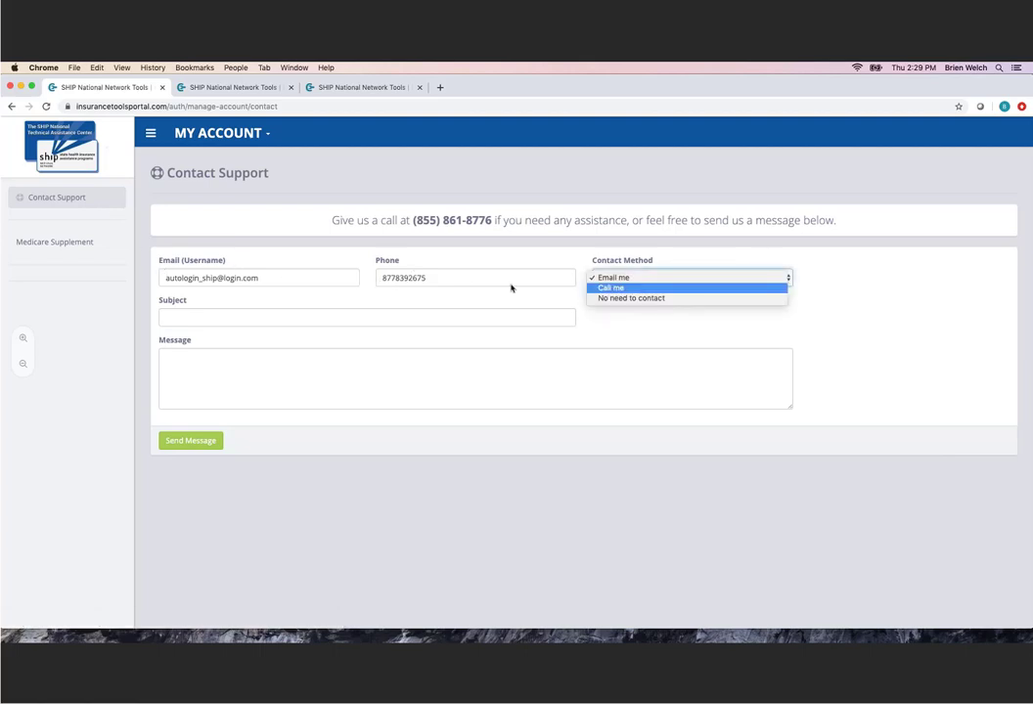
click(215, 315)
click(202, 318)
click(265, 376)
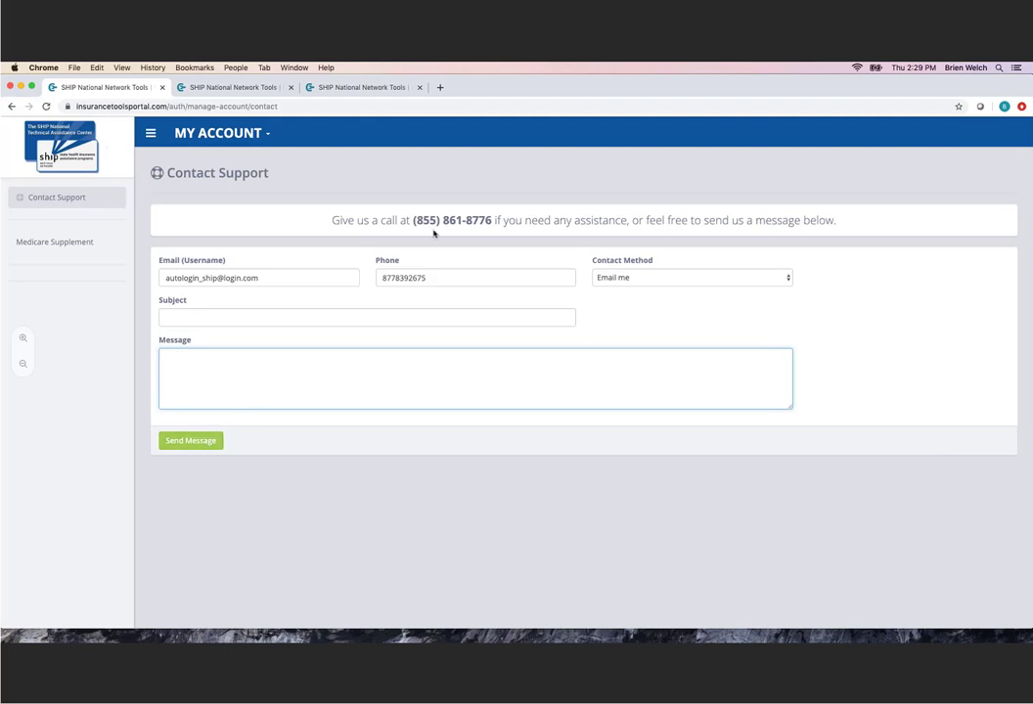
drag(413, 220, 497, 223)
click(497, 223)
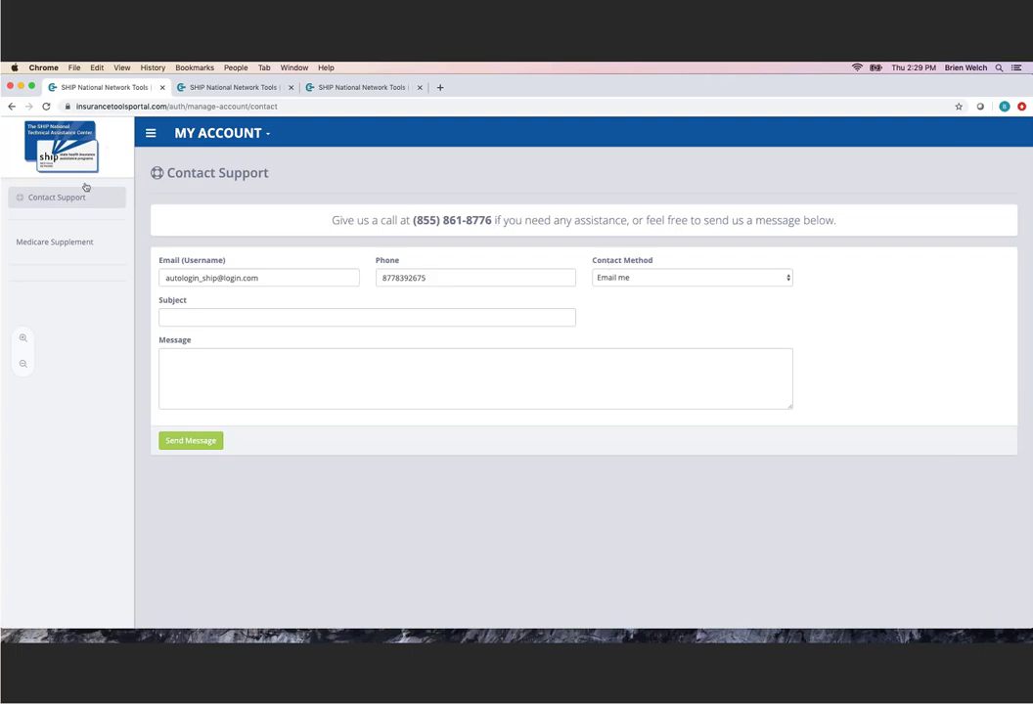
Step: Return from the Contact Support page to the quote form and dismiss the plan disclaimer
click(12, 106)
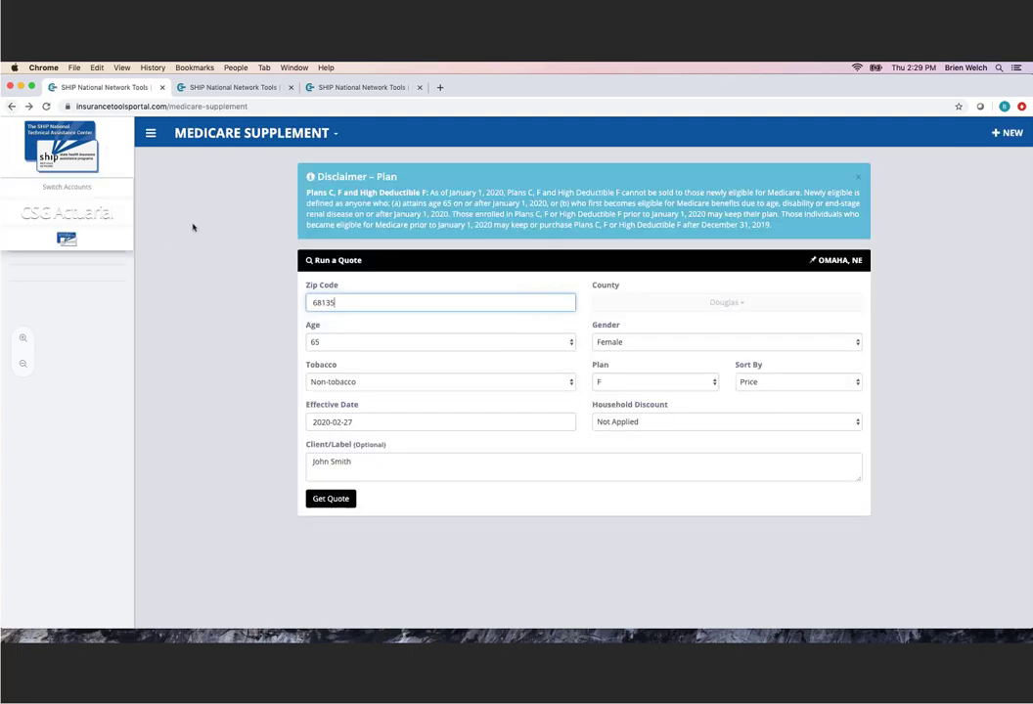
click(859, 176)
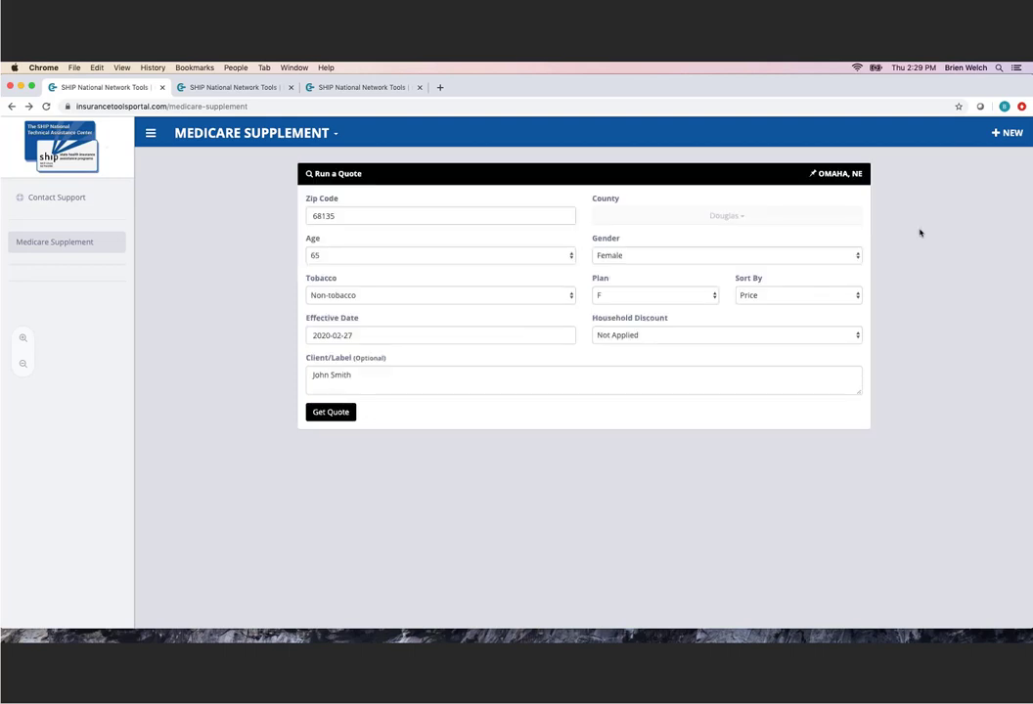
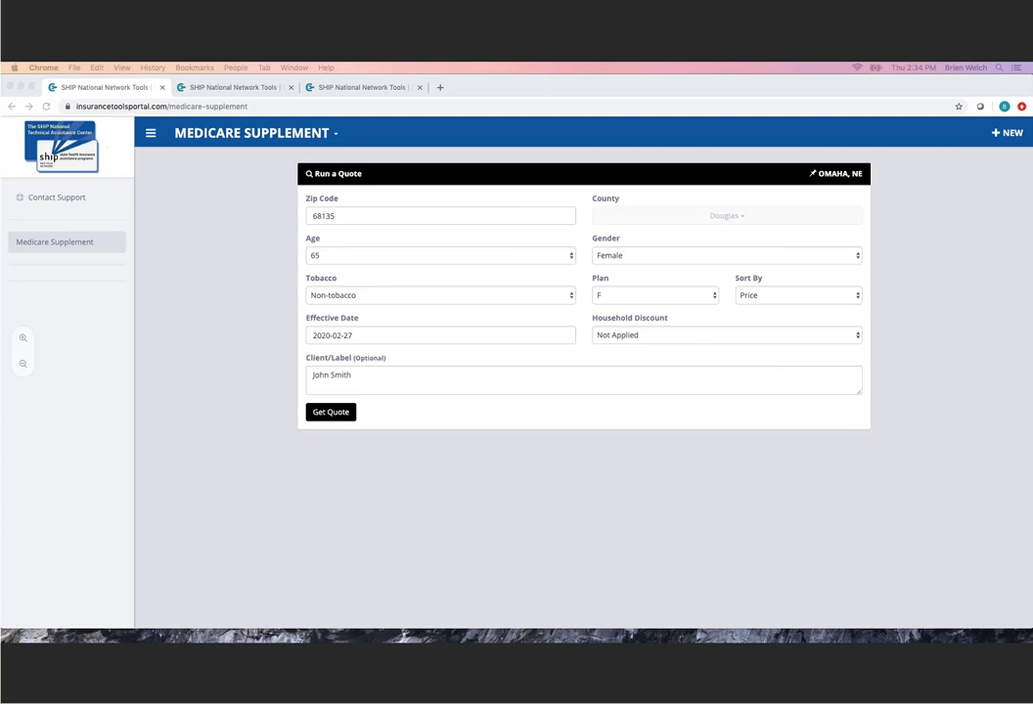
click(245, 272)
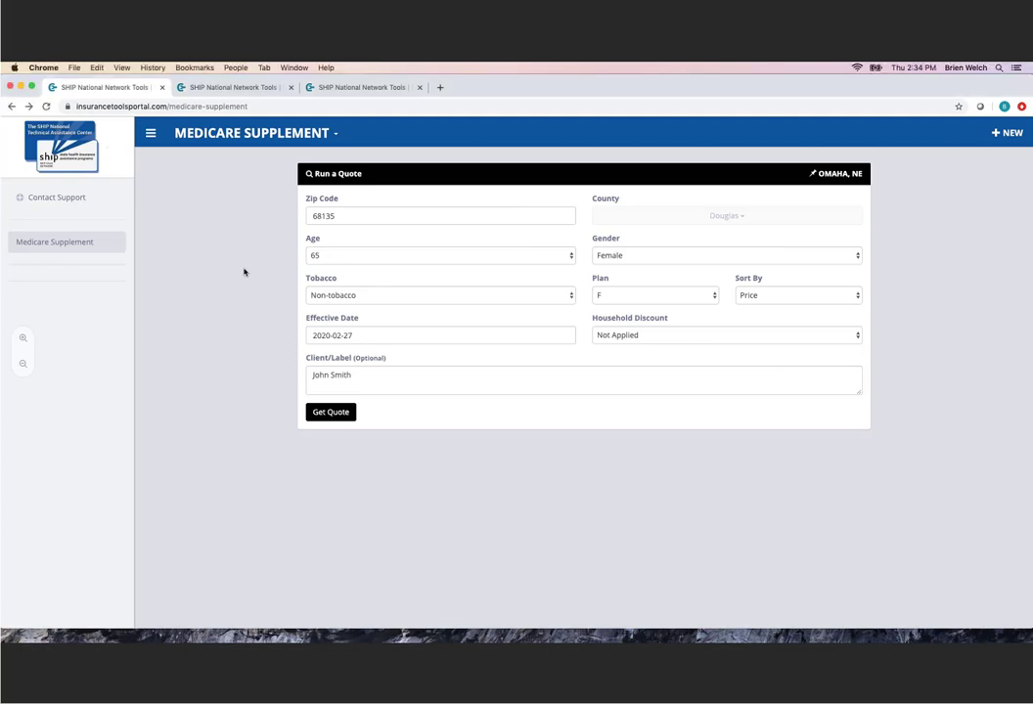
Step: Switch to the browser tab with the Plan F quotes and select the State Mutual Insurance Company quote for comparison
click(275, 90)
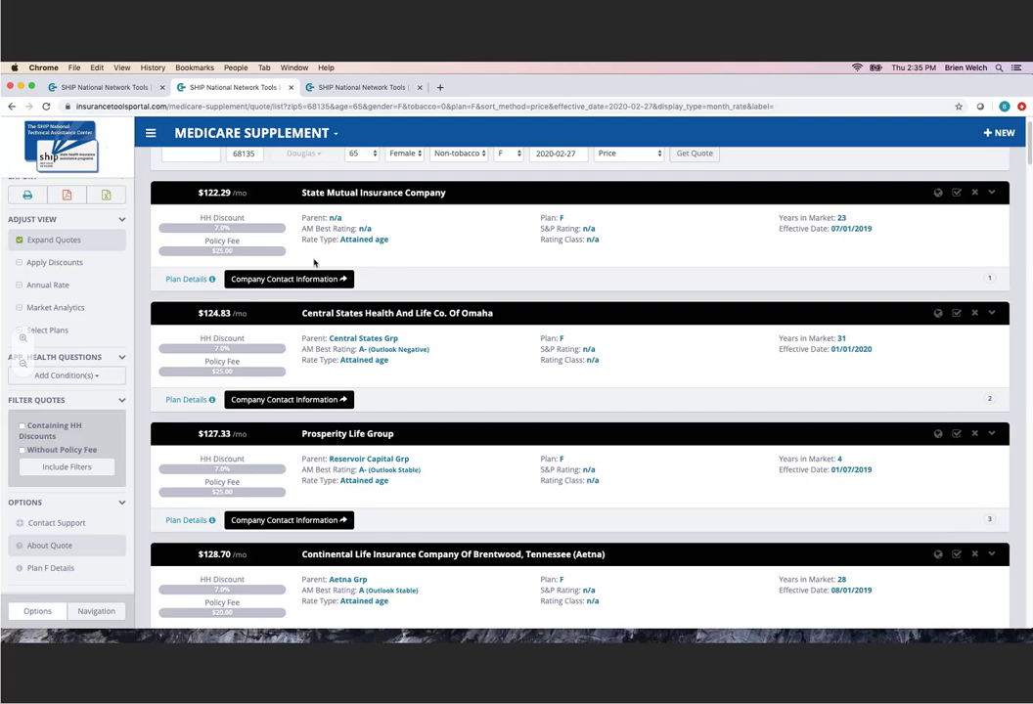
scroll(314, 262, up, 1)
scroll(311, 263, up, 2)
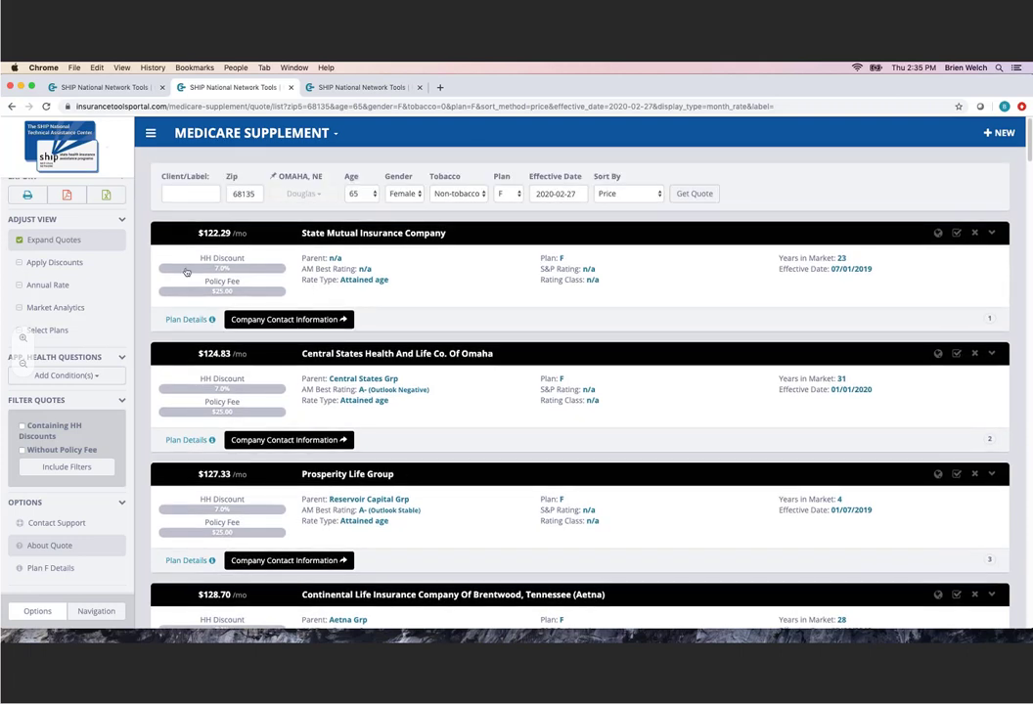
scroll(24, 310, up, 3)
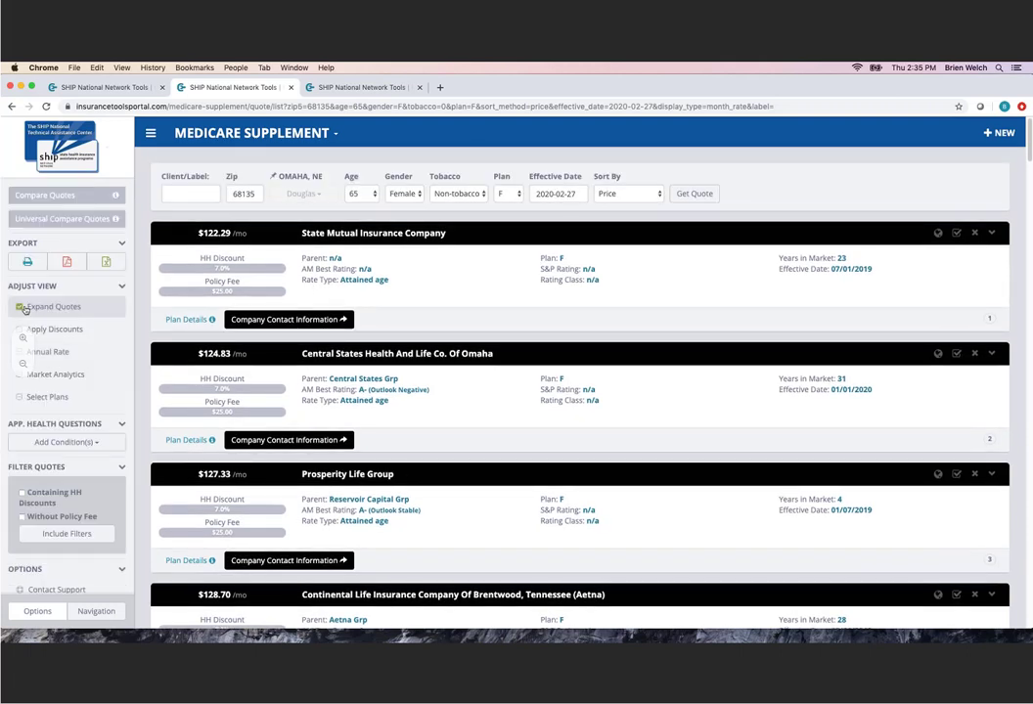
click(360, 234)
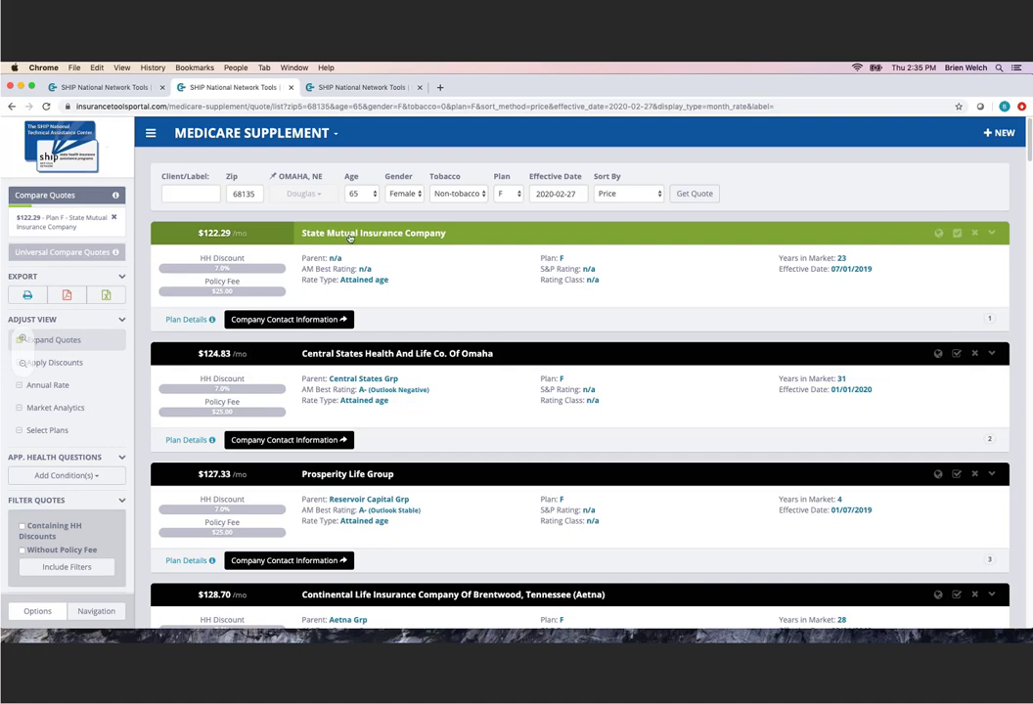
Step: Rerun the quote for Plan N and add its State Mutual Insurance Company quote to the comparison
click(506, 193)
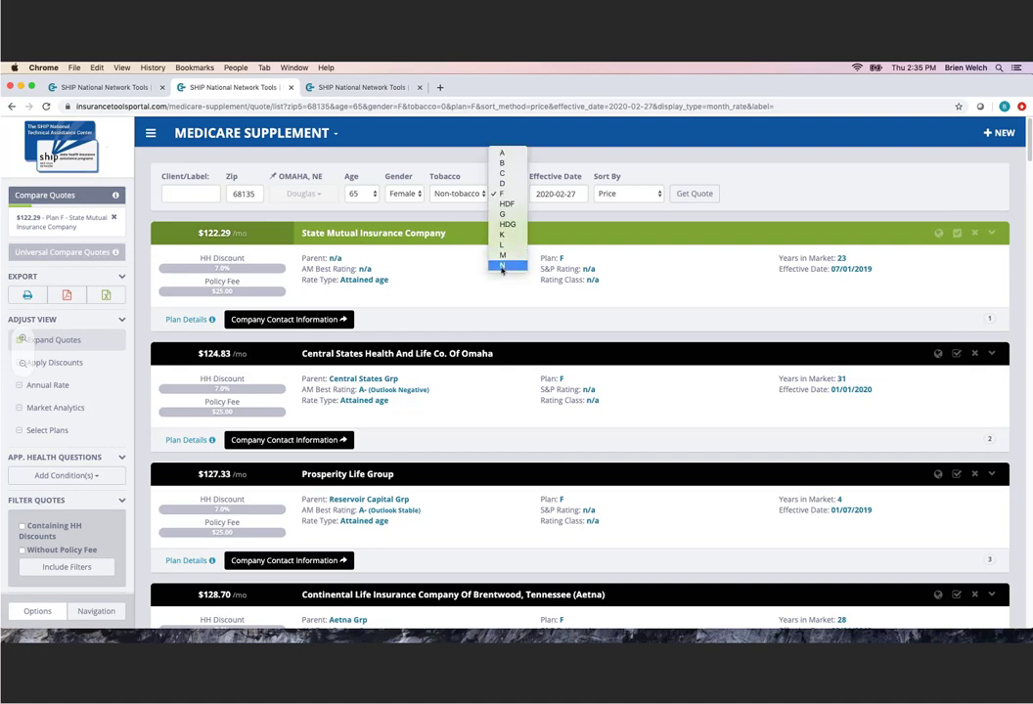
click(501, 267)
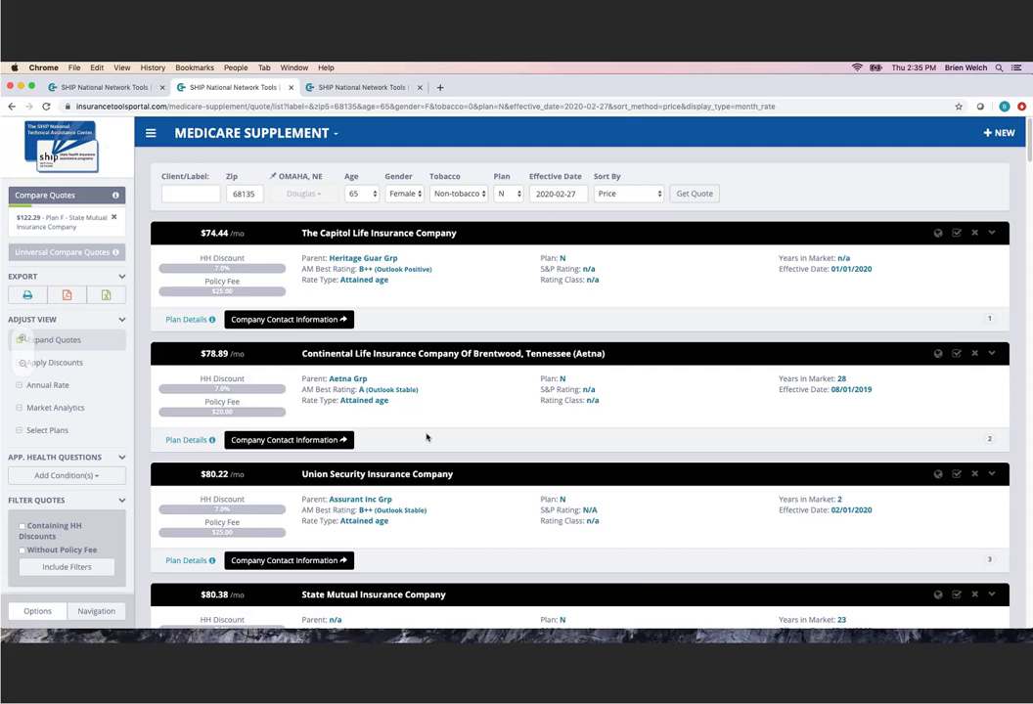
scroll(401, 460, down, 2)
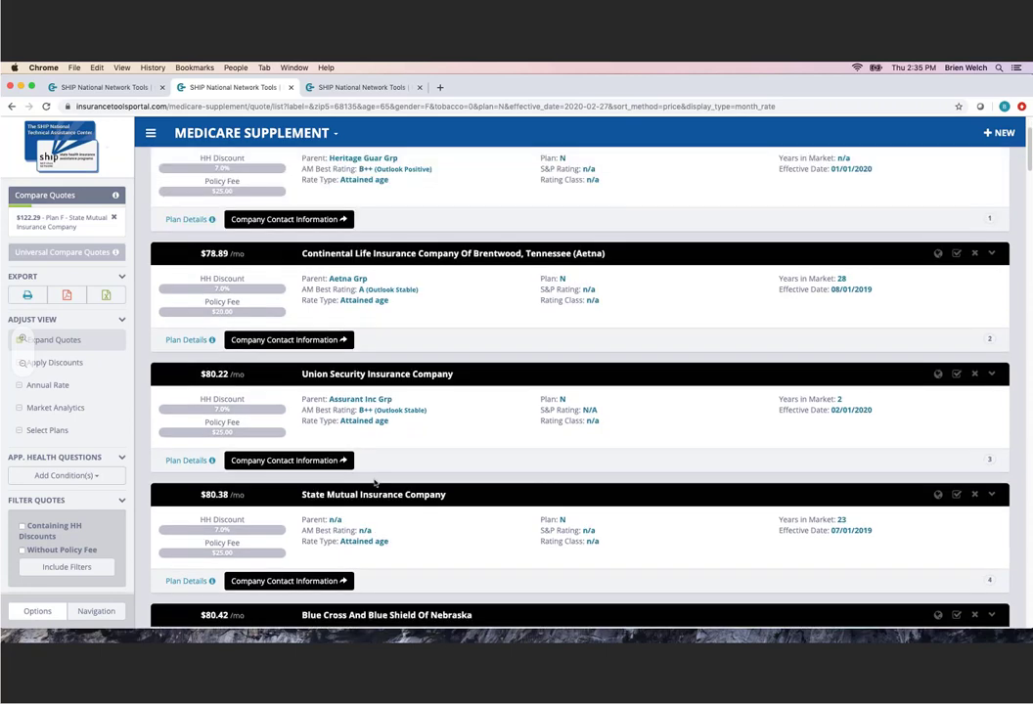
scroll(391, 293, up, 2)
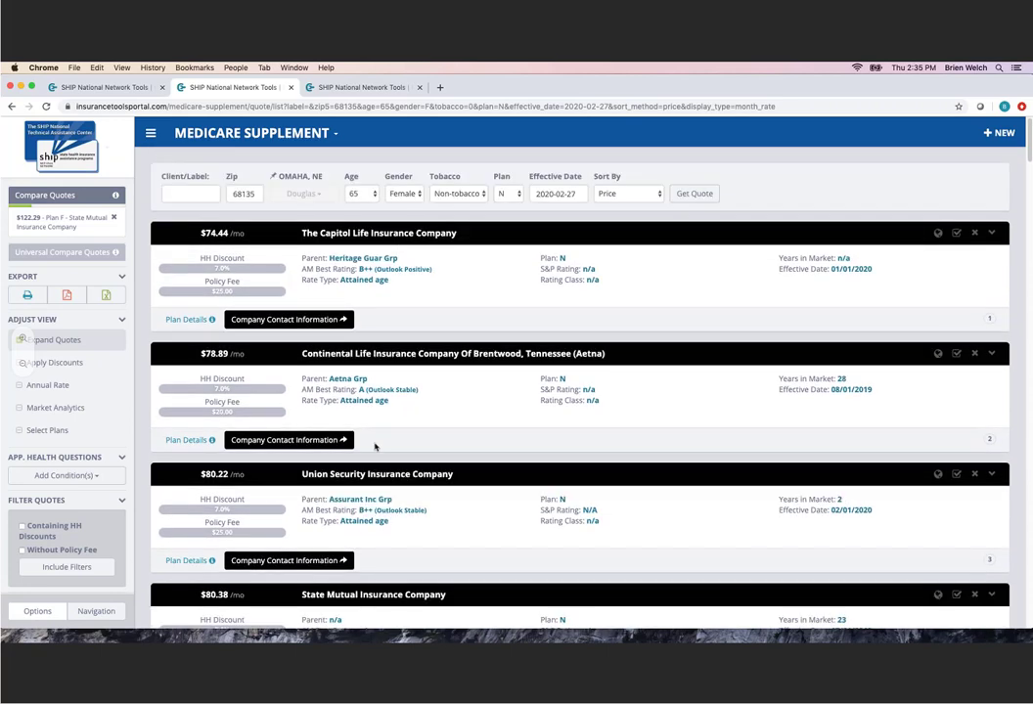
scroll(391, 583, down, 1)
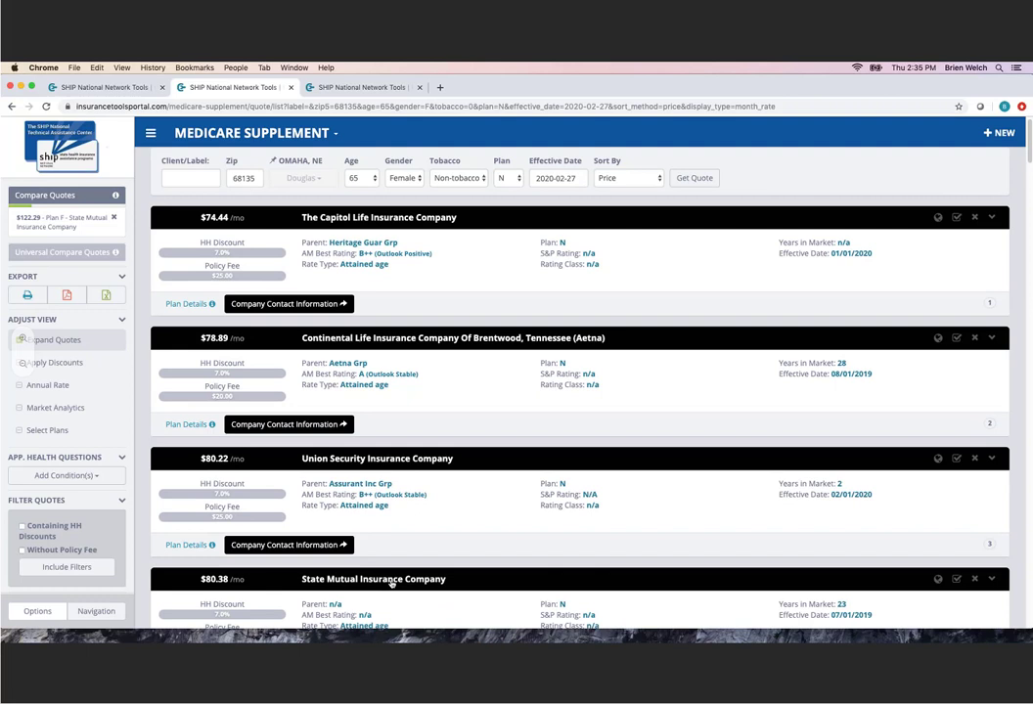
click(392, 583)
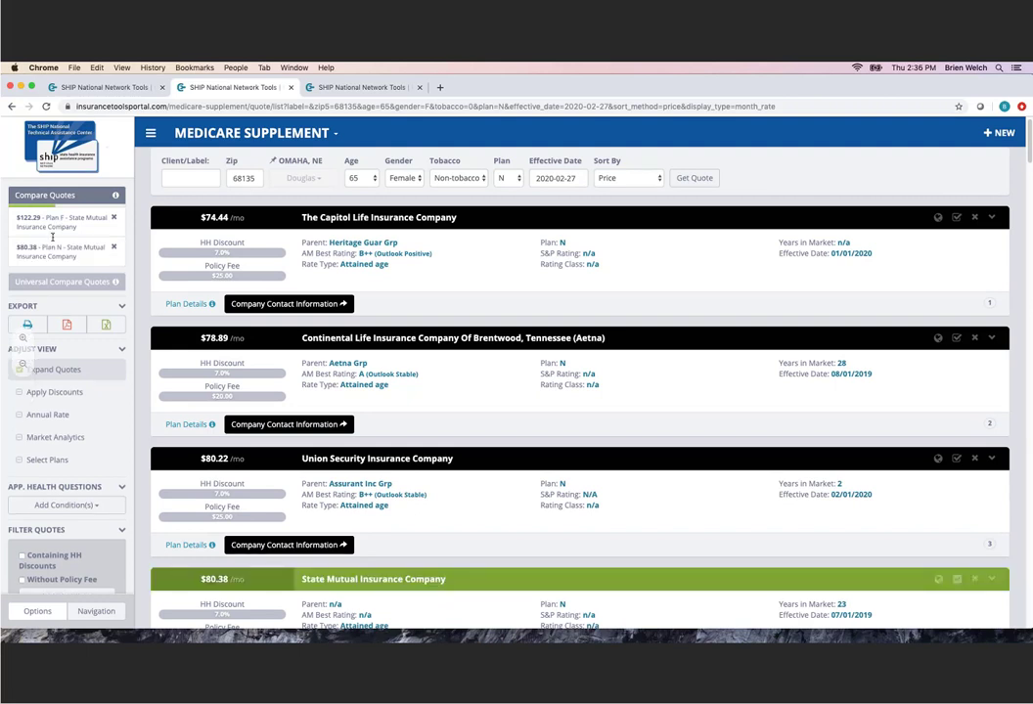
Step: Compare the State Mutual Plan F and Plan N quotes side by side, return to the list and remove both from the comparison
click(70, 200)
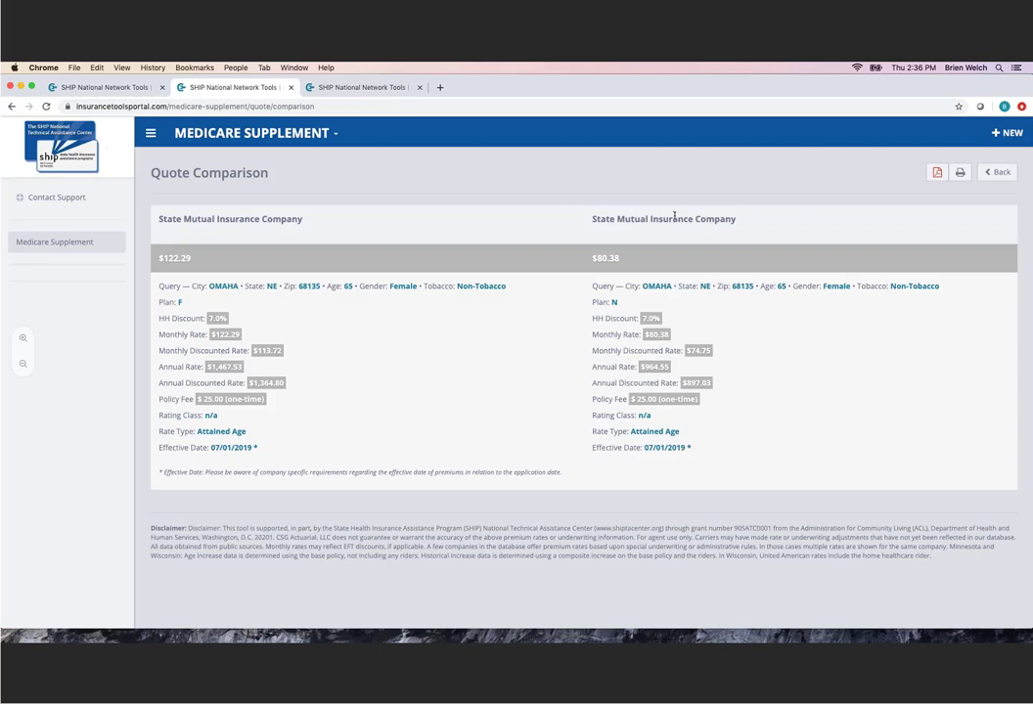
click(12, 108)
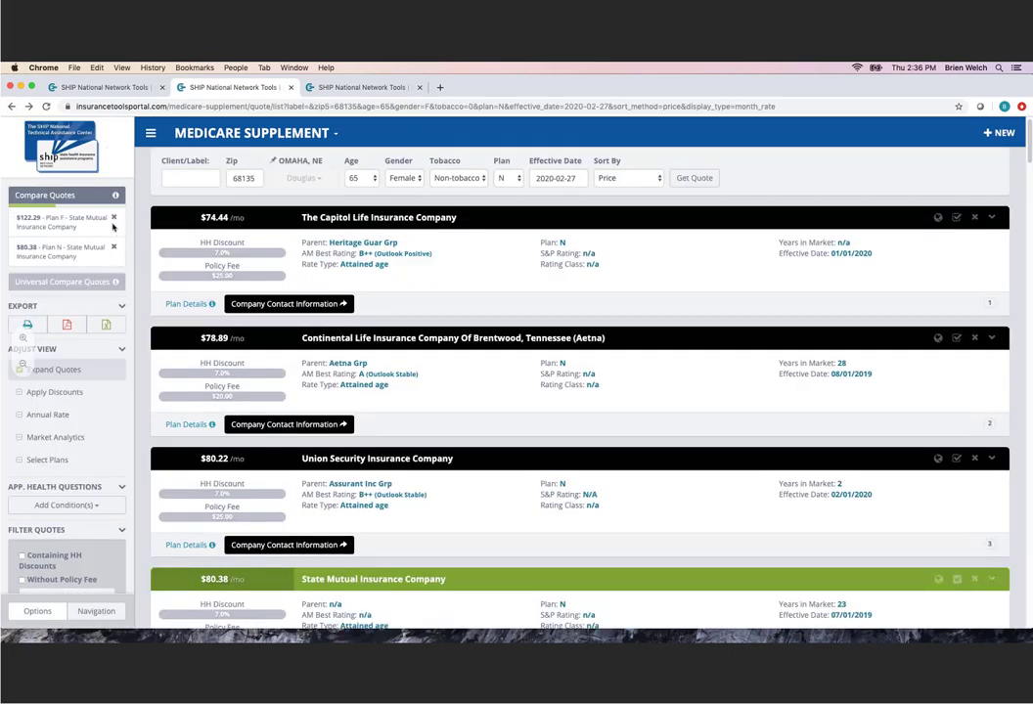
click(113, 218)
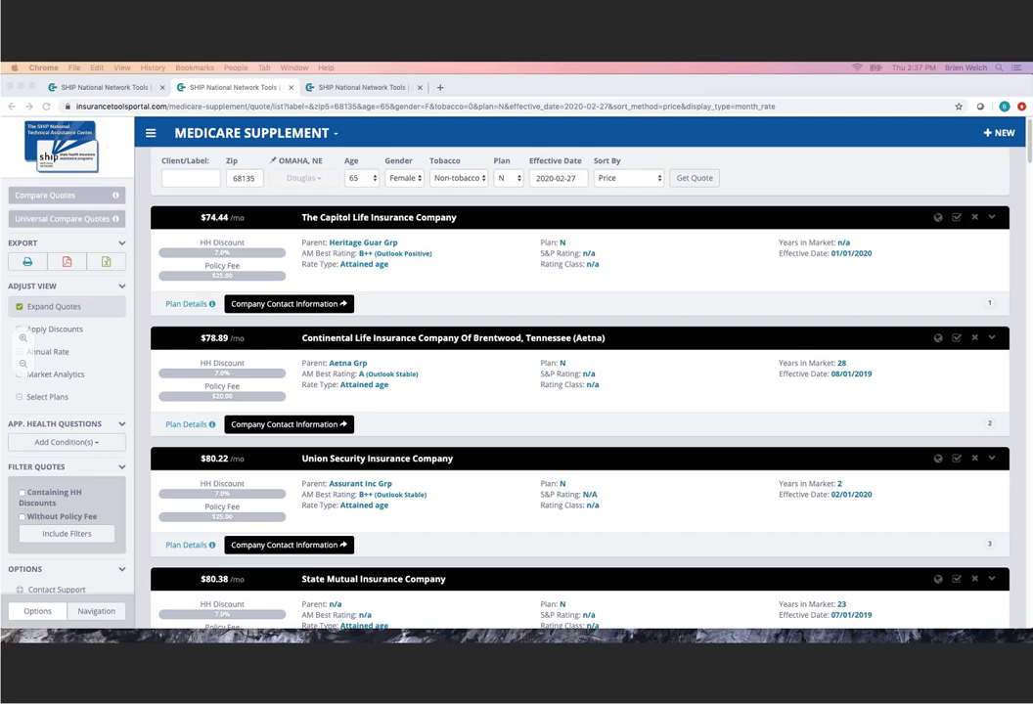
Step: Add the Heart Attack and Stroke conditions to the application health questions and examine the carriers' lookback periods
click(66, 447)
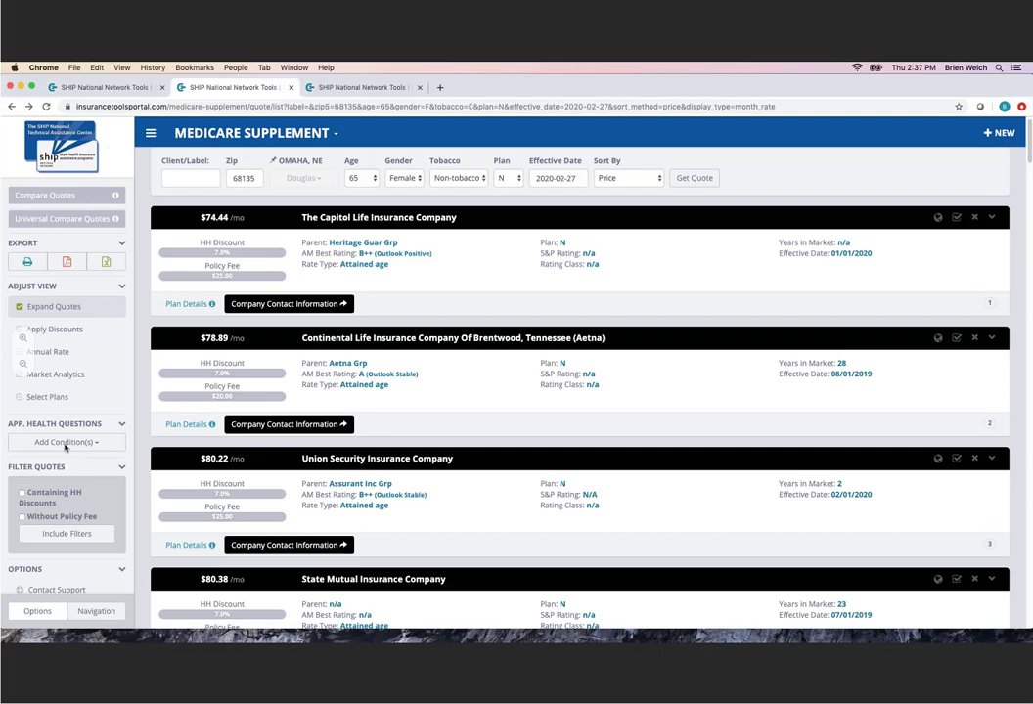
click(66, 446)
scroll(69, 509, down, 3)
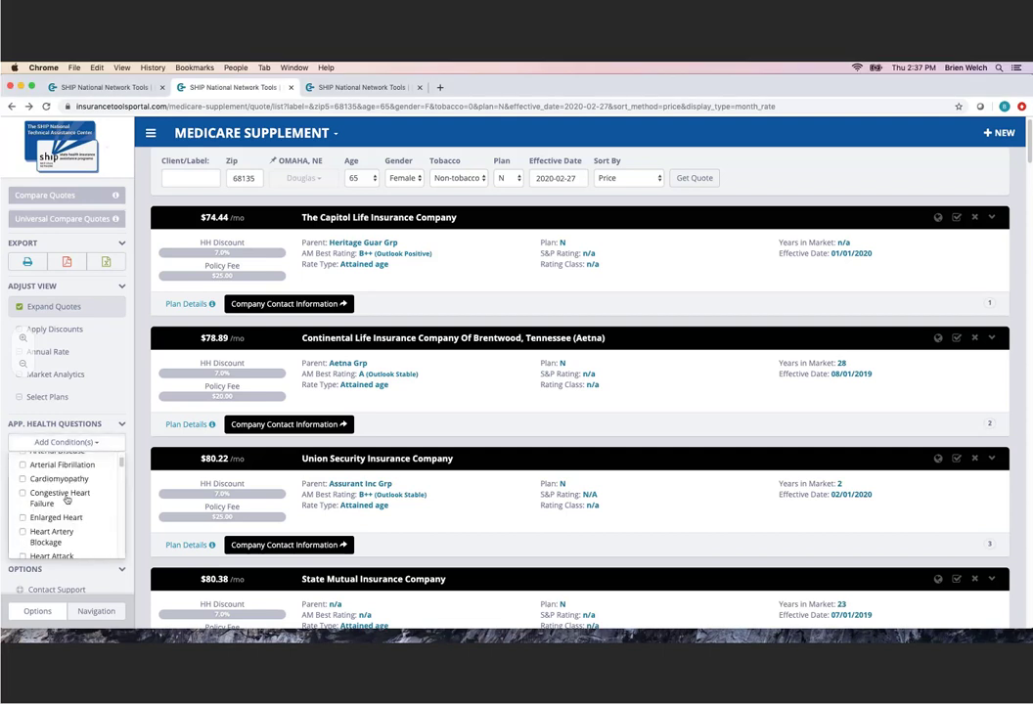
scroll(71, 523, down, 1)
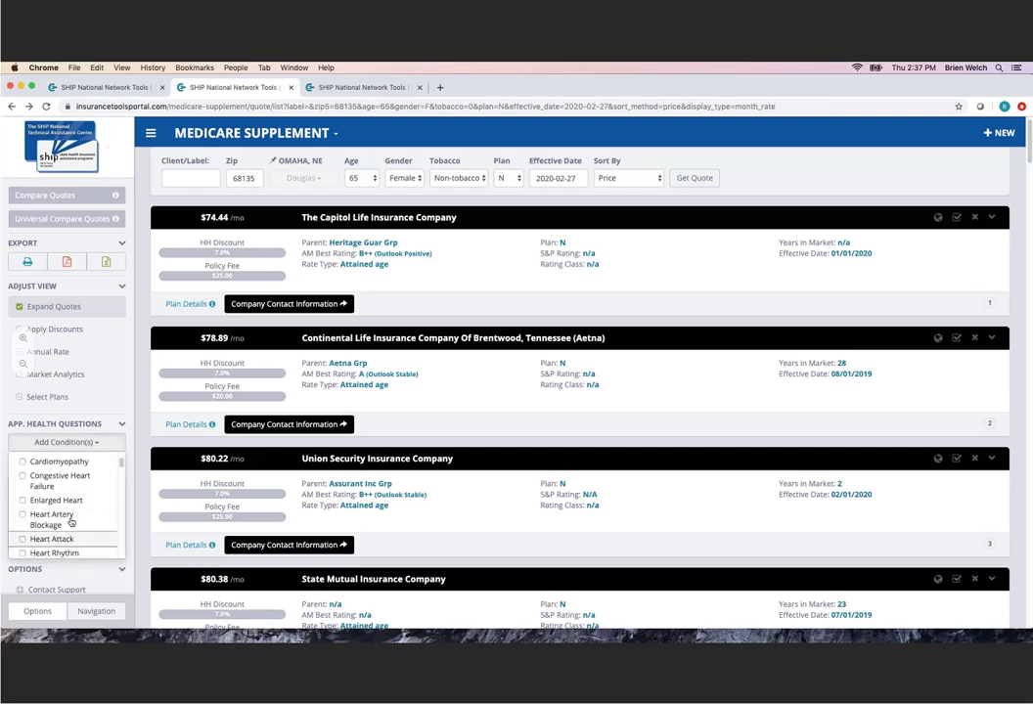
click(71, 518)
scroll(76, 518, down, 3)
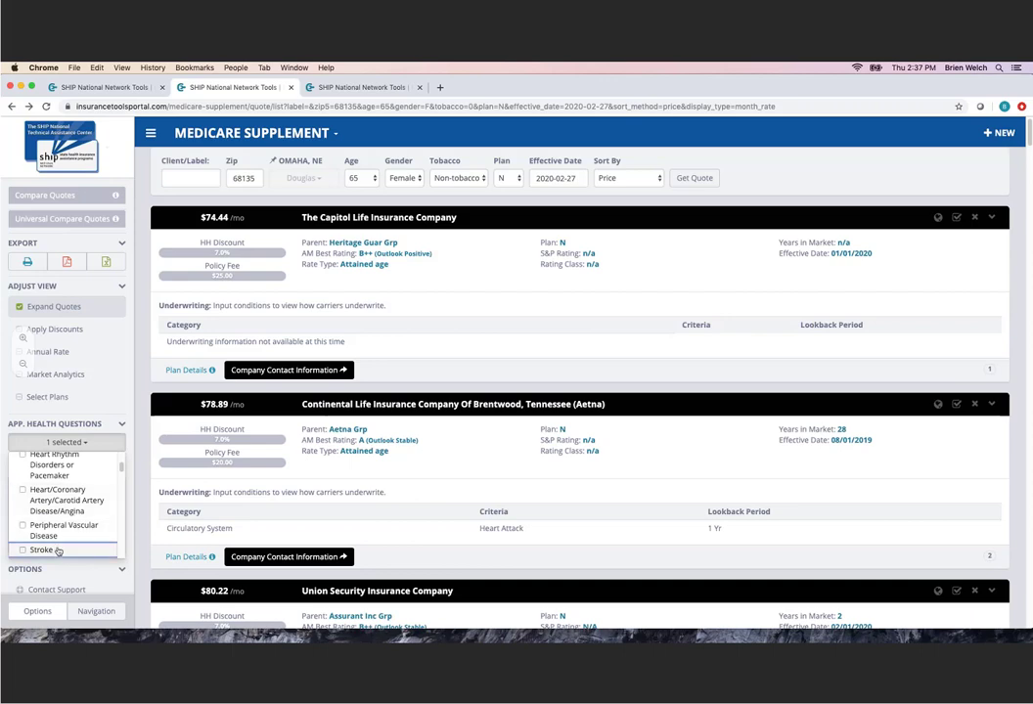
click(81, 550)
scroll(737, 244, down, 4)
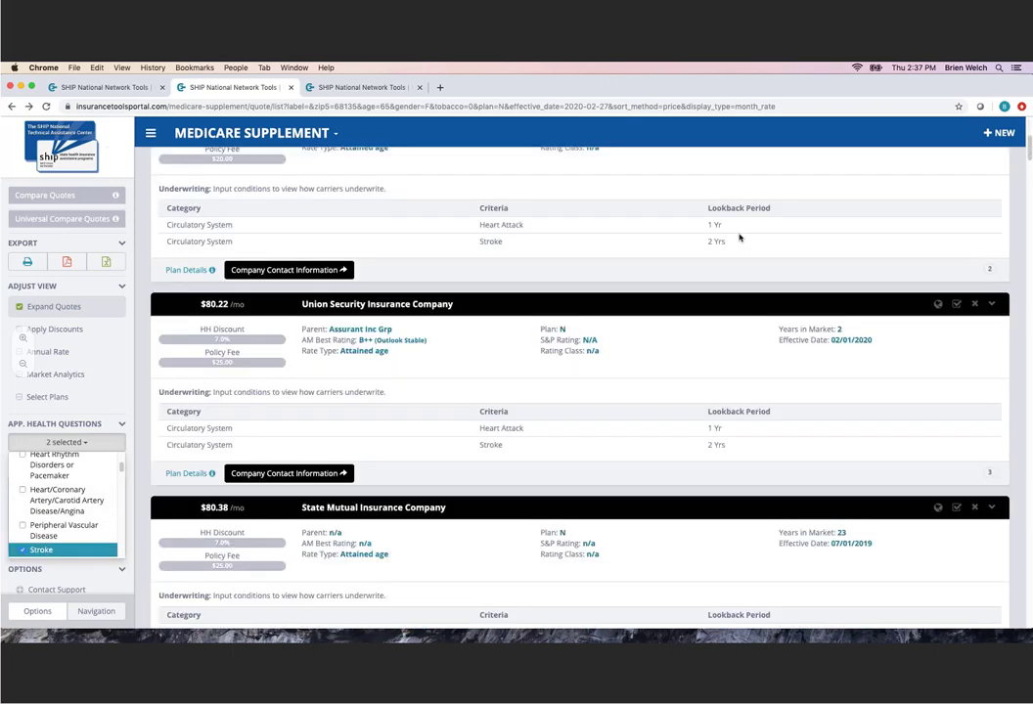
drag(737, 247, 707, 242)
click(72, 445)
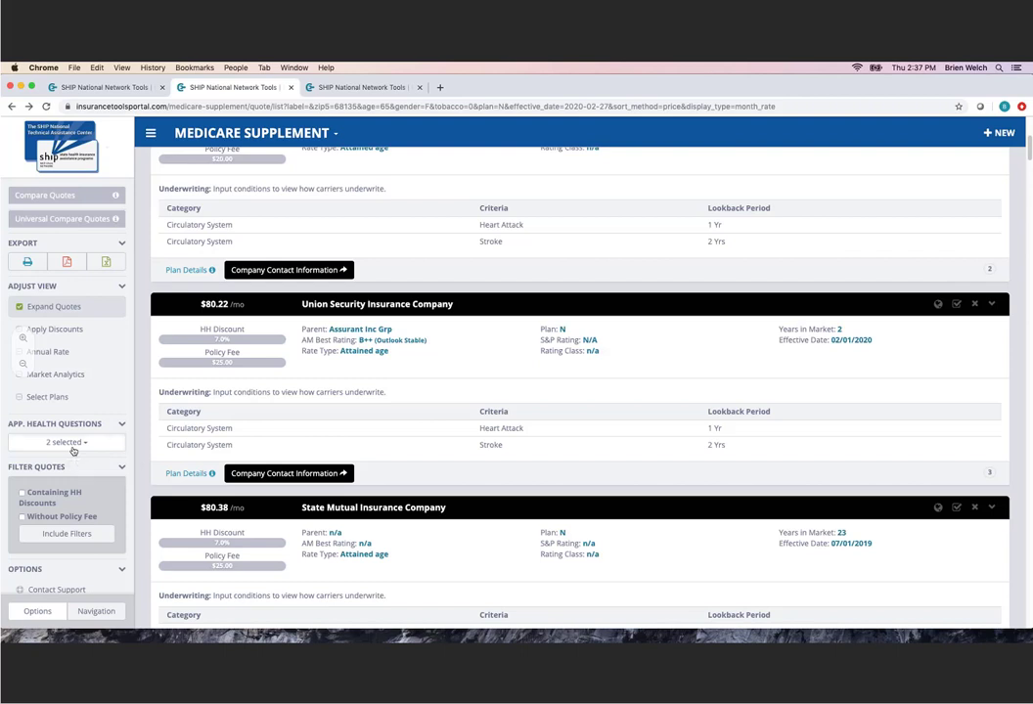
Step: Clear the Stroke and Heart Attack conditions from the application health questions and close the condition list
click(73, 445)
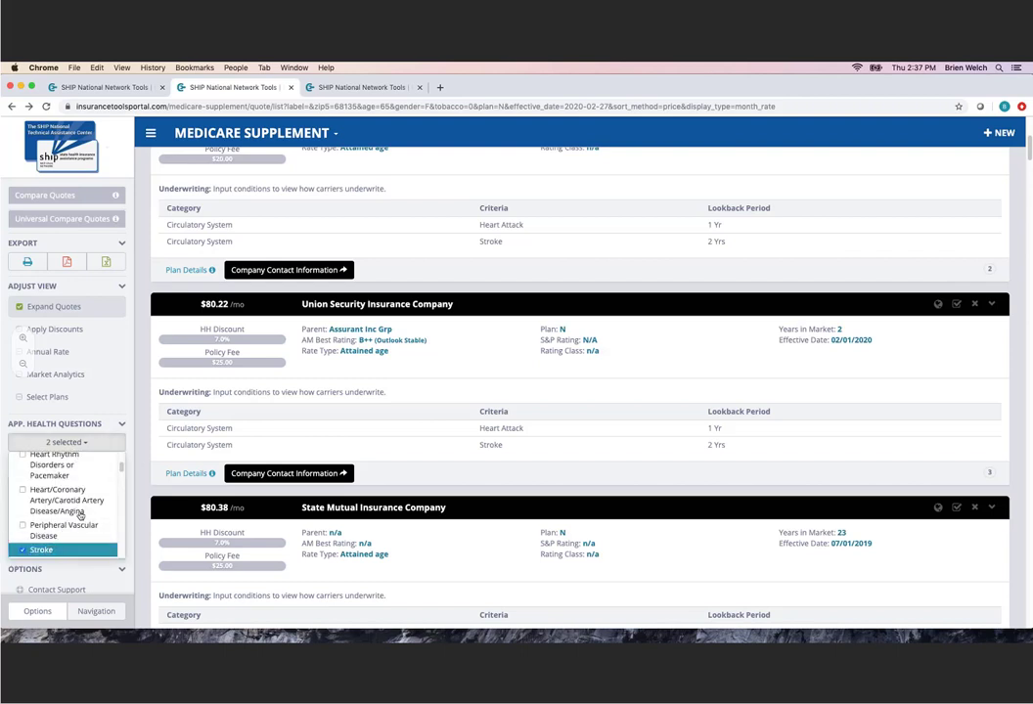
click(76, 549)
scroll(77, 469, up, 1)
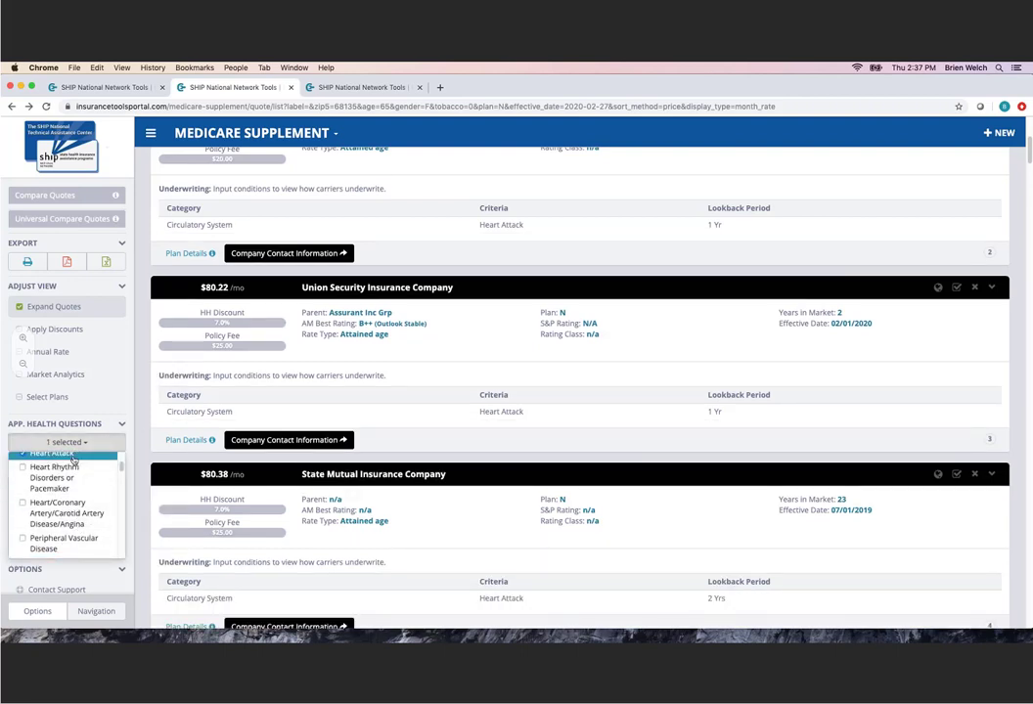
click(72, 458)
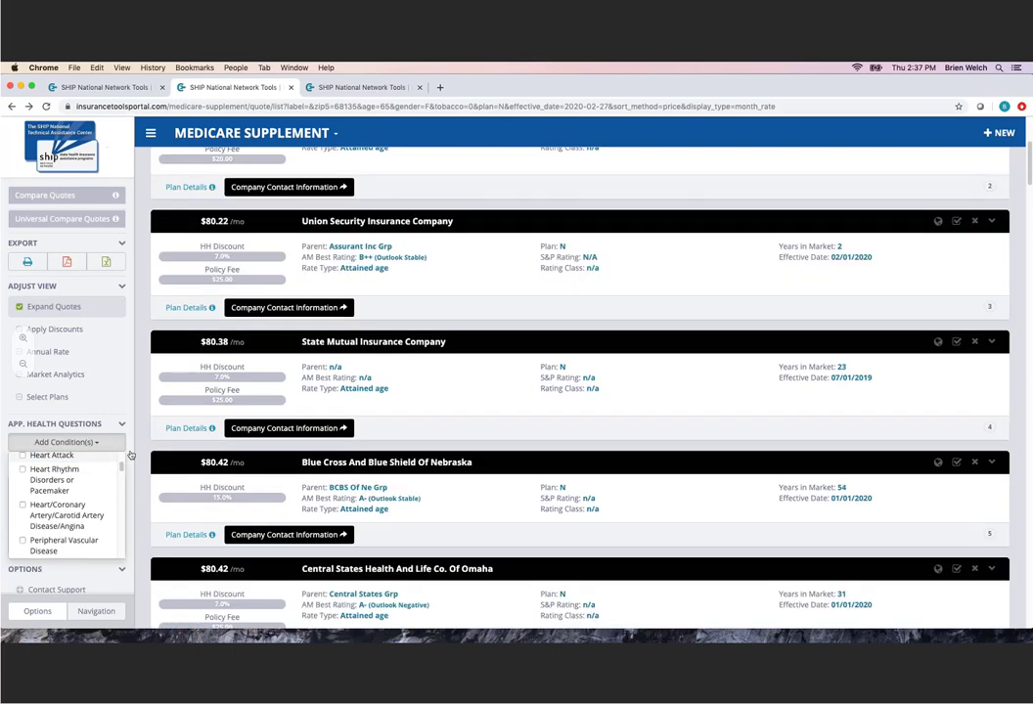
click(152, 410)
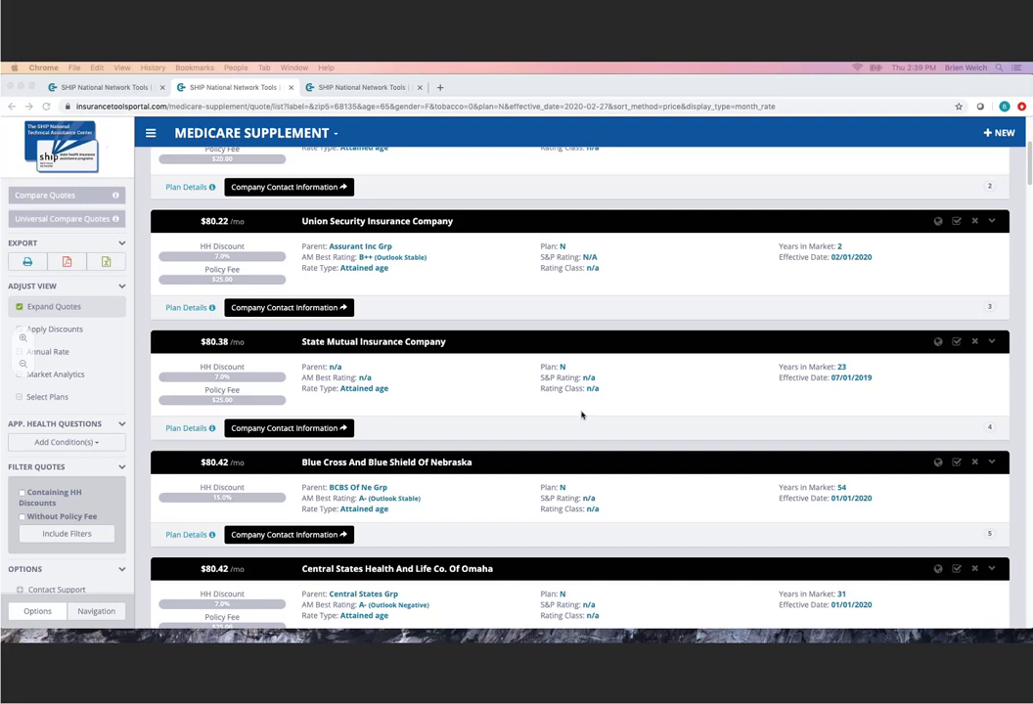
Step: Examine the Plan N quotes, including the rating class of The Capitol Life Insurance Company
scroll(582, 415, up, 4)
scroll(582, 414, up, 2)
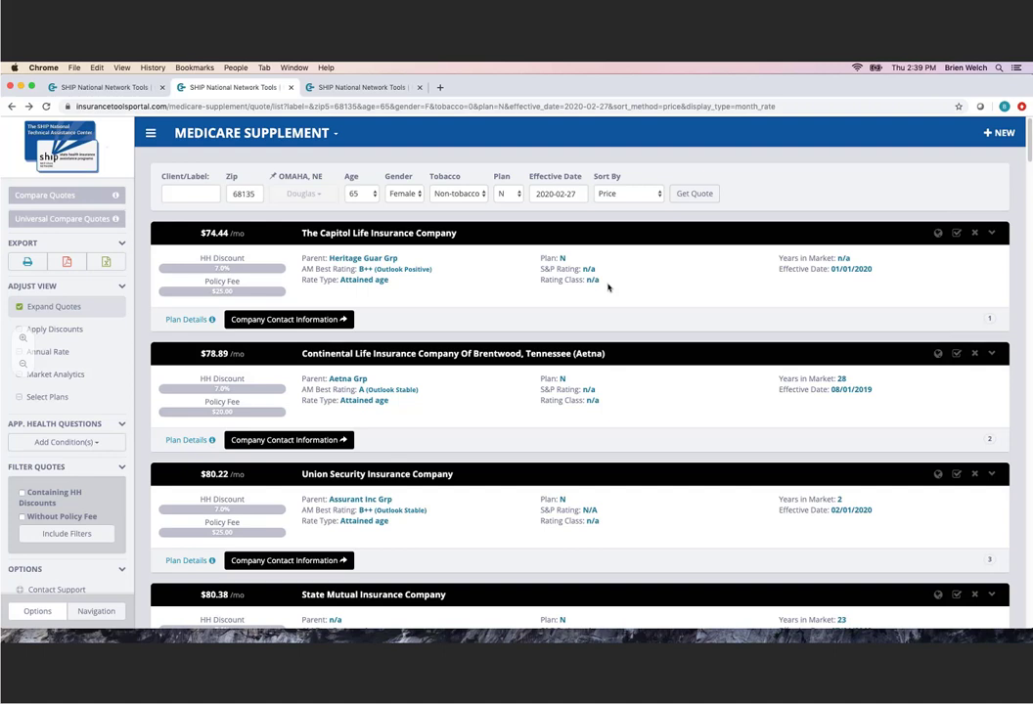
drag(606, 285, 539, 284)
click(556, 291)
scroll(547, 283, down, 1)
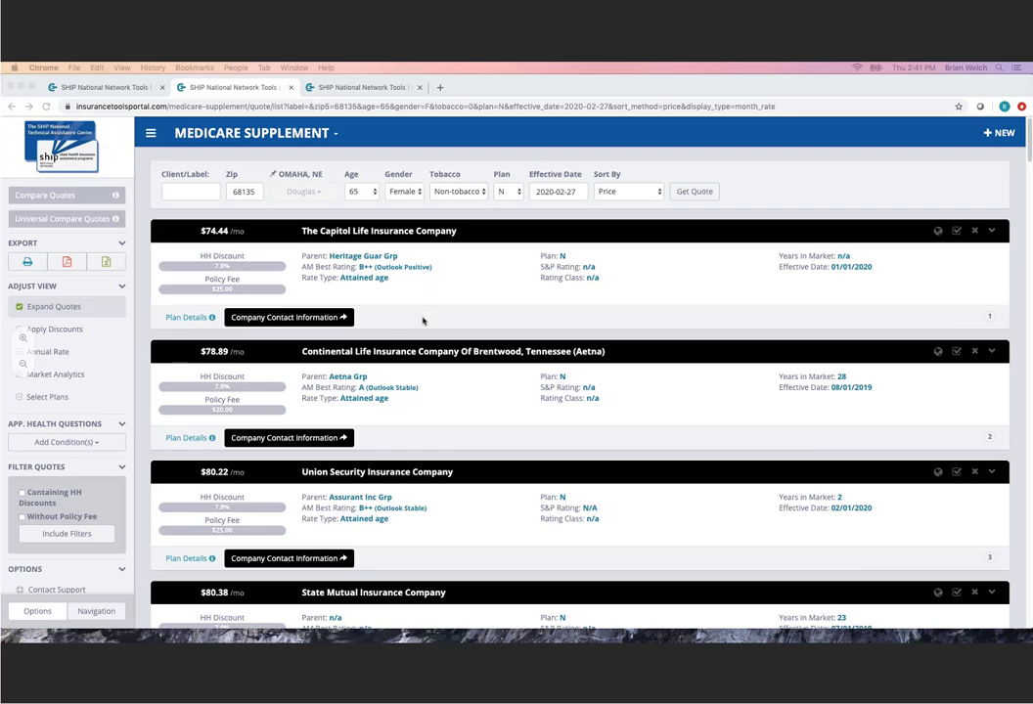
scroll(422, 320, down, 2)
scroll(423, 320, down, 3)
scroll(422, 322, up, 5)
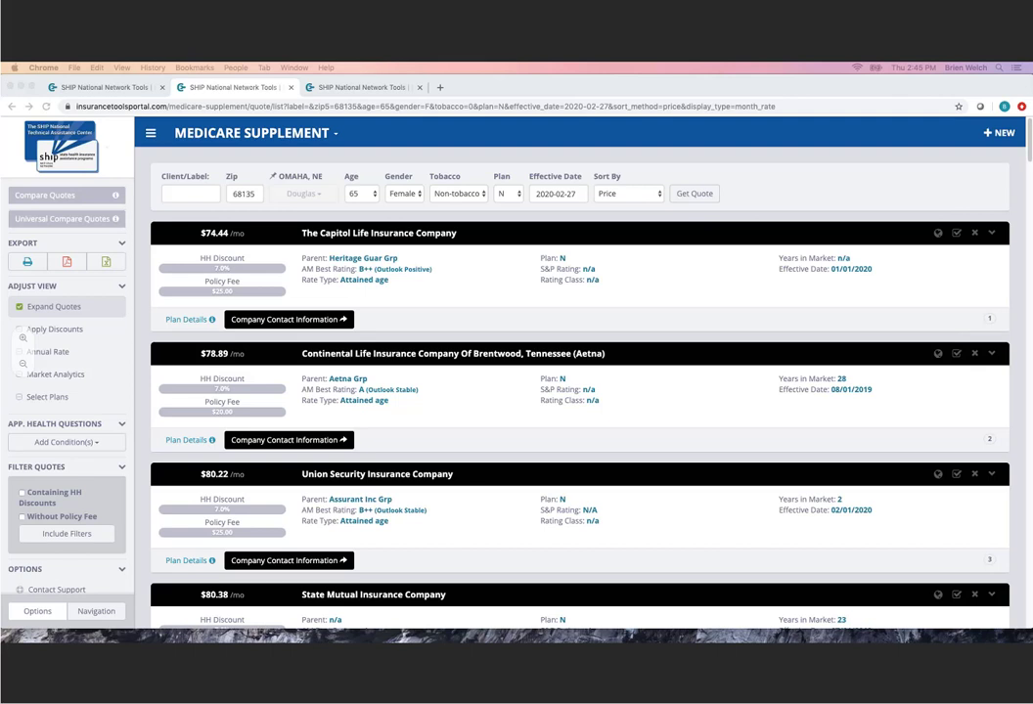
Step: Open a new Medicare Supplement quote form, dismiss the disclaimer and run a WI_BASE plan quote for zip code 53001
click(193, 194)
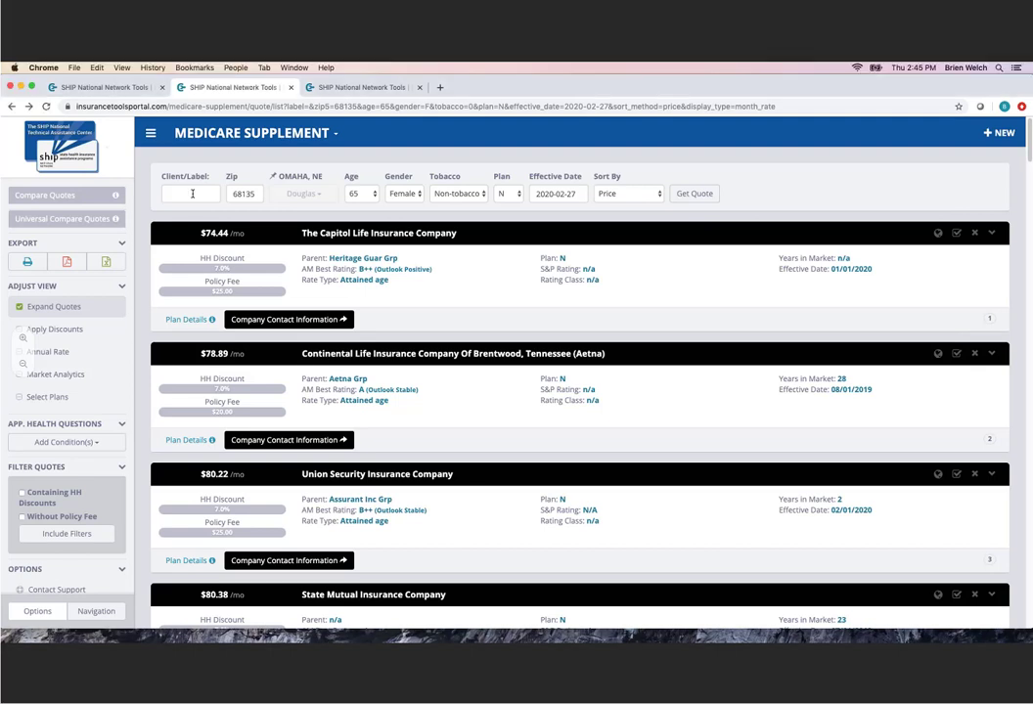
click(201, 193)
click(239, 130)
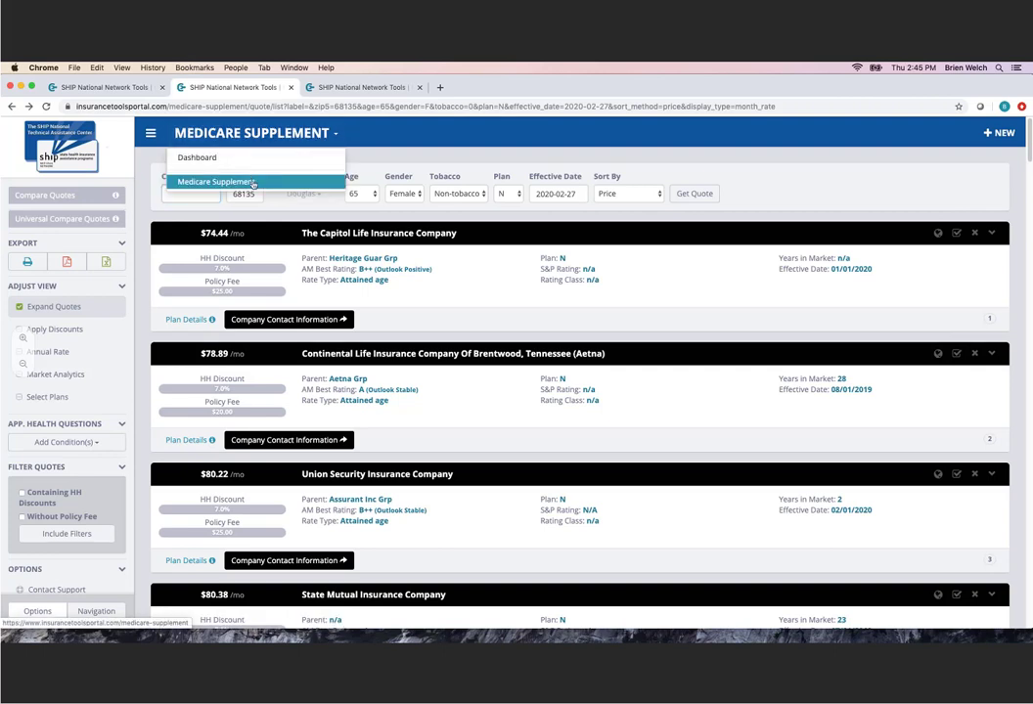
click(253, 182)
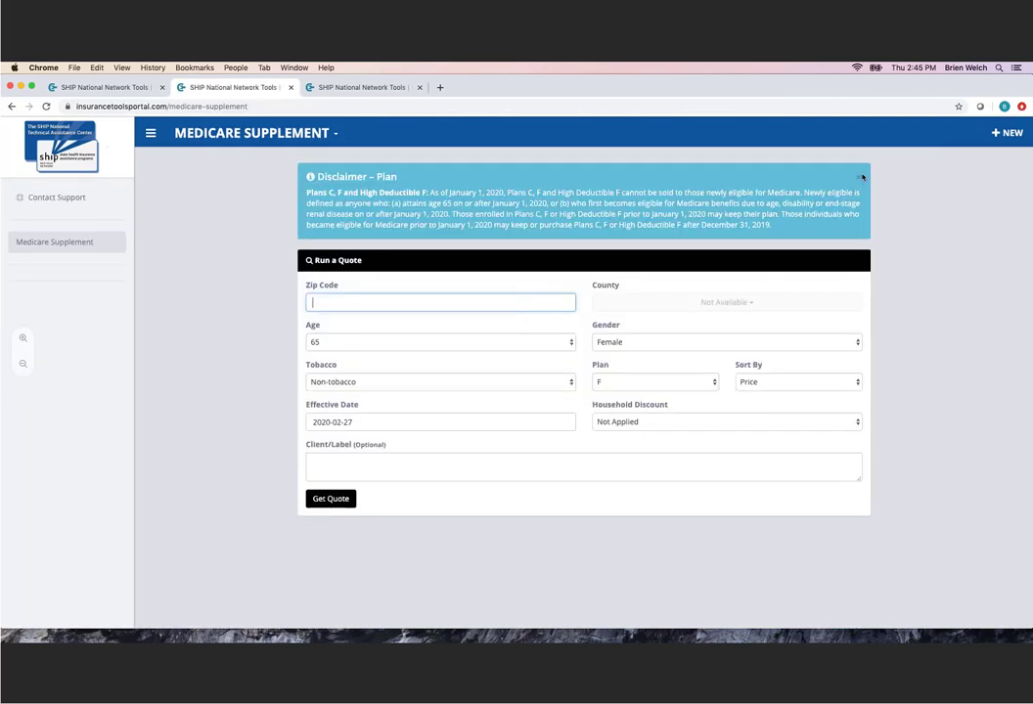
click(358, 217)
text(53001)
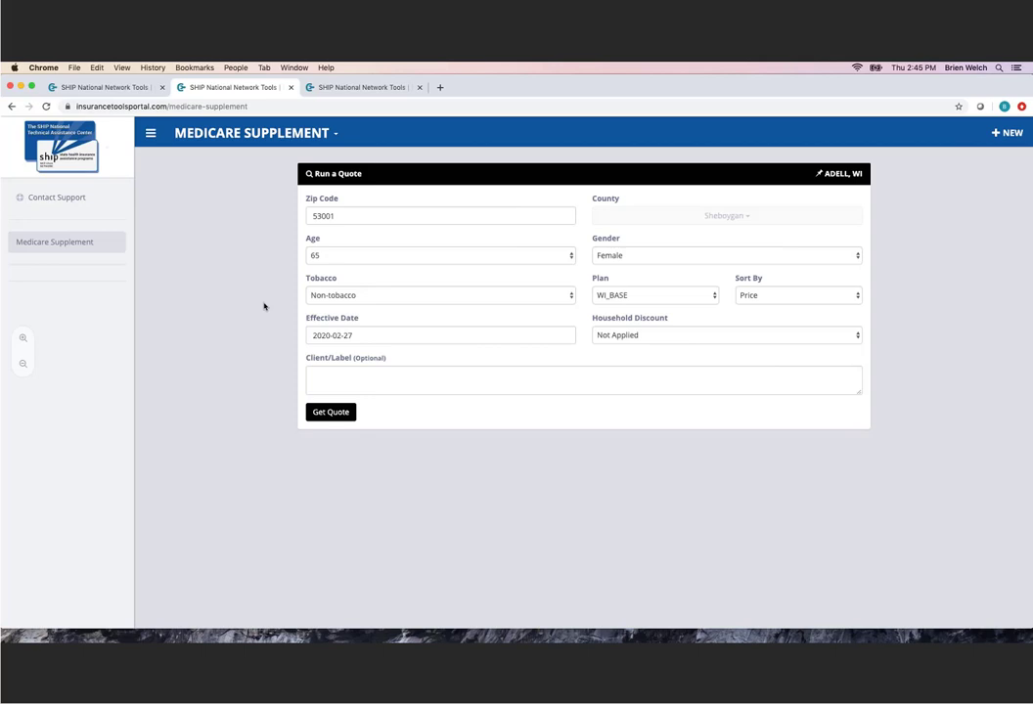
click(631, 293)
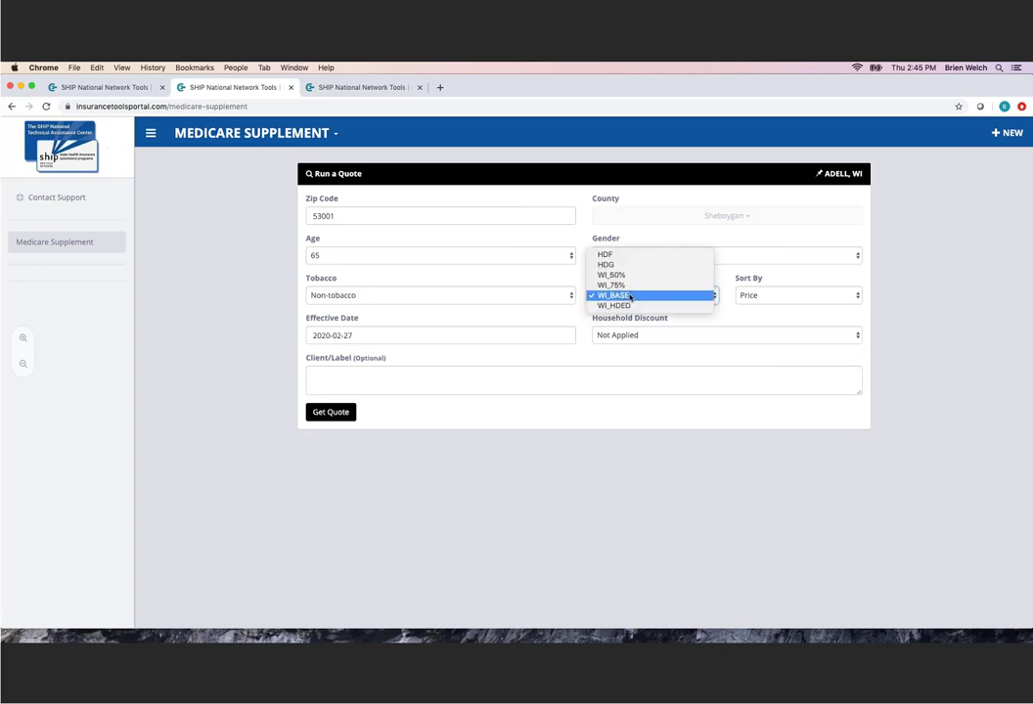
click(613, 295)
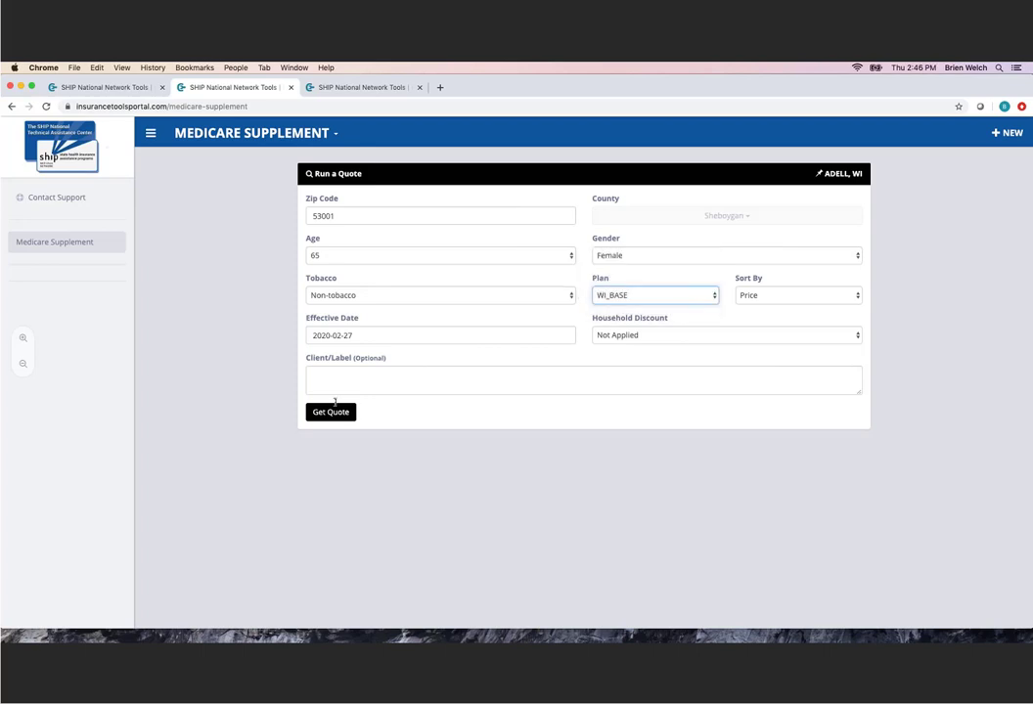
click(333, 412)
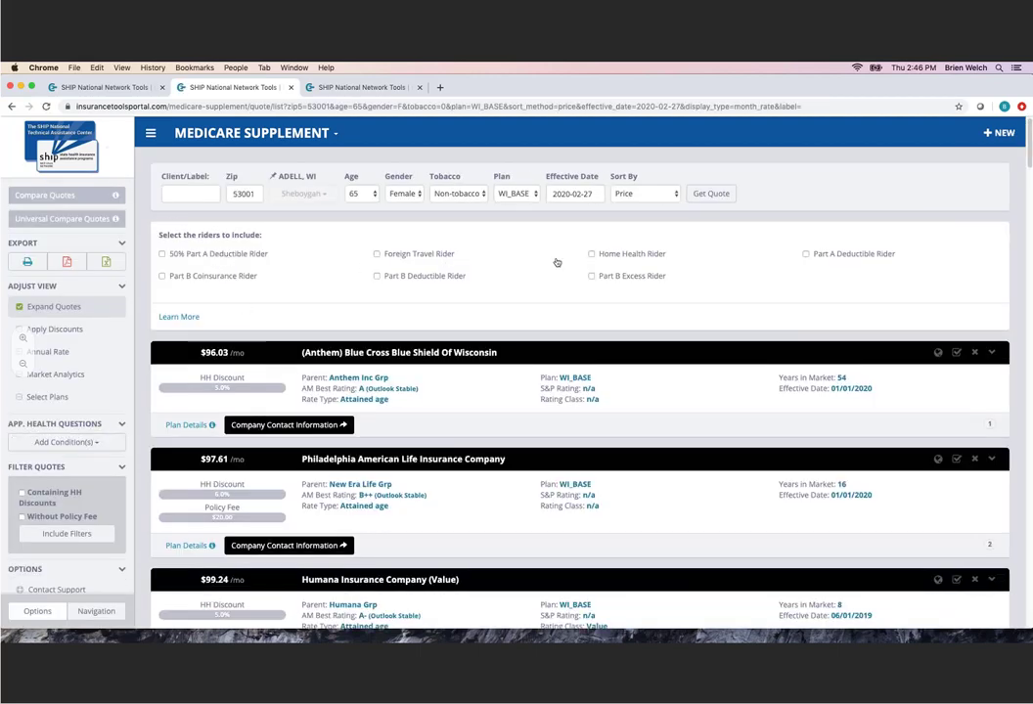
Step: Include the 50% Part A Deductible Rider in the Wisconsin quotes and remove it again
click(242, 256)
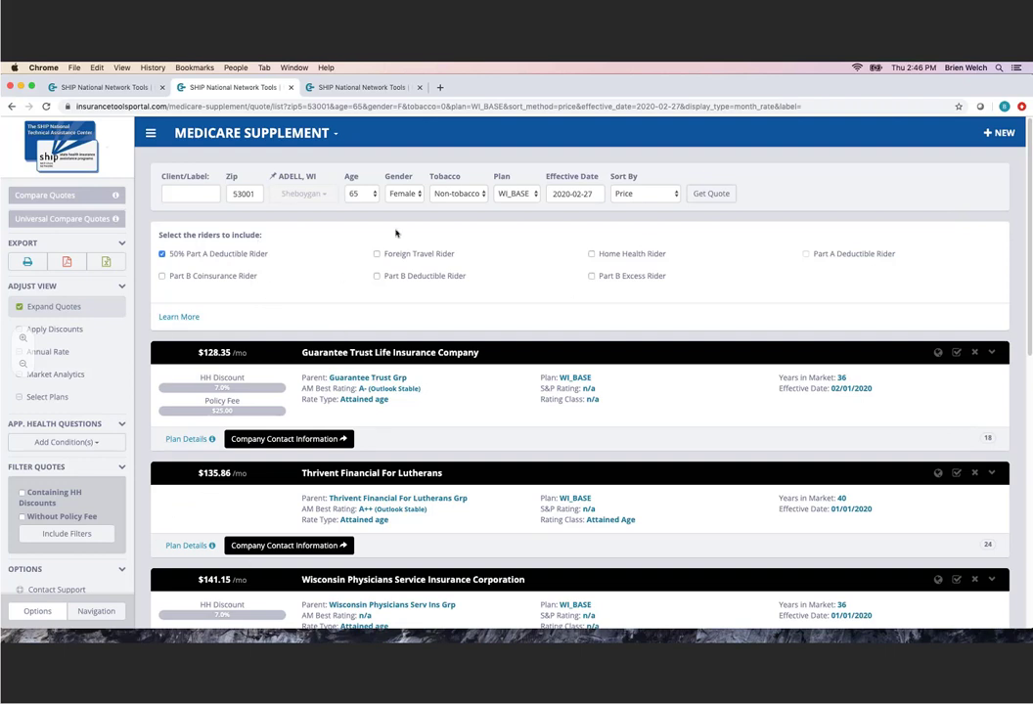
click(202, 255)
Step: Open a new quote form, dismiss the disclaimer and run a Plan F quote for zip code 68135
click(294, 144)
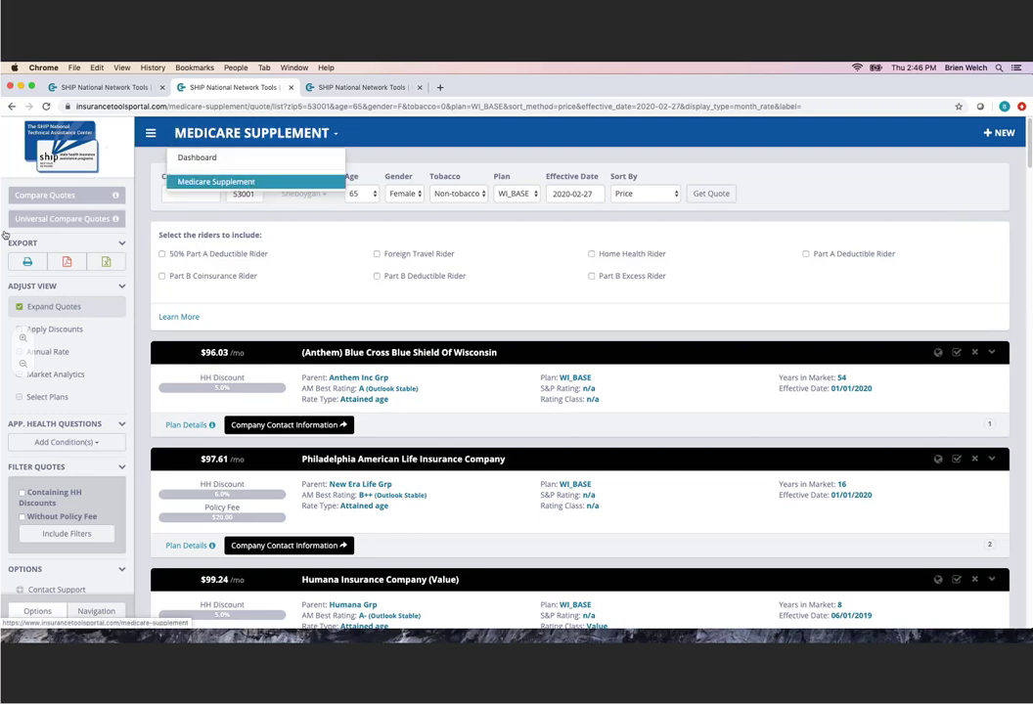
click(251, 182)
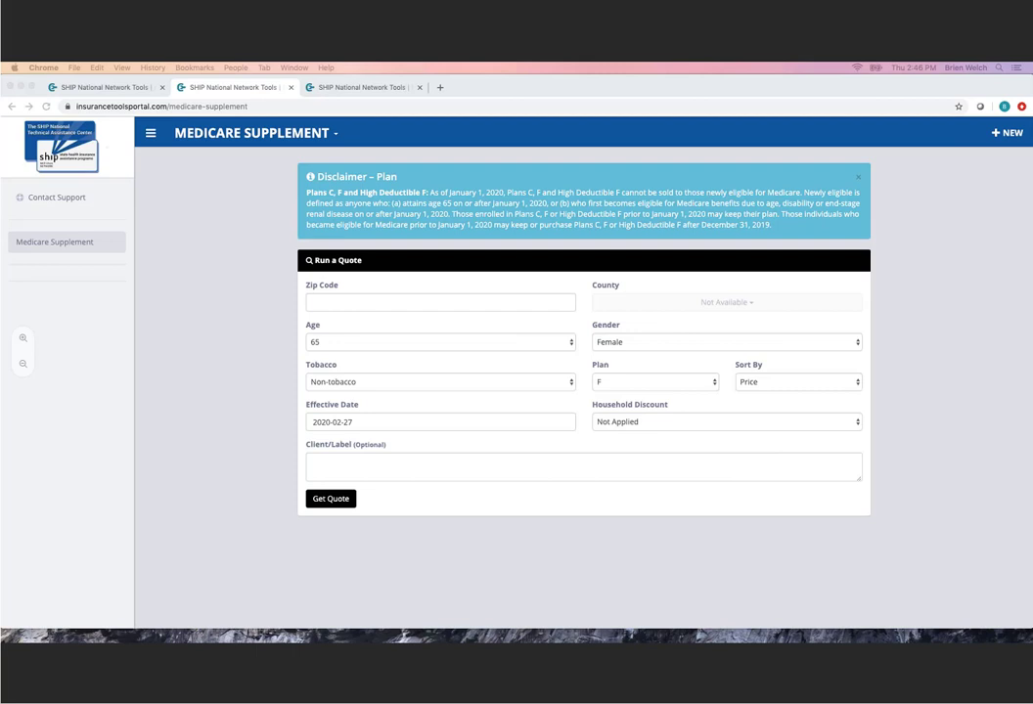
click(859, 179)
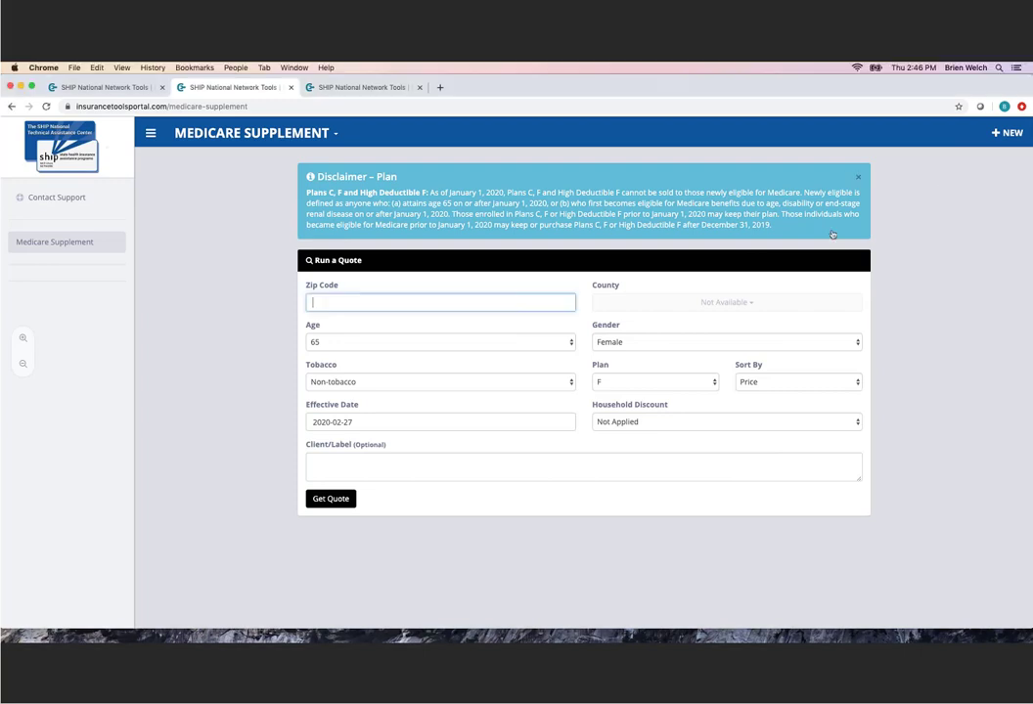
click(858, 177)
click(618, 297)
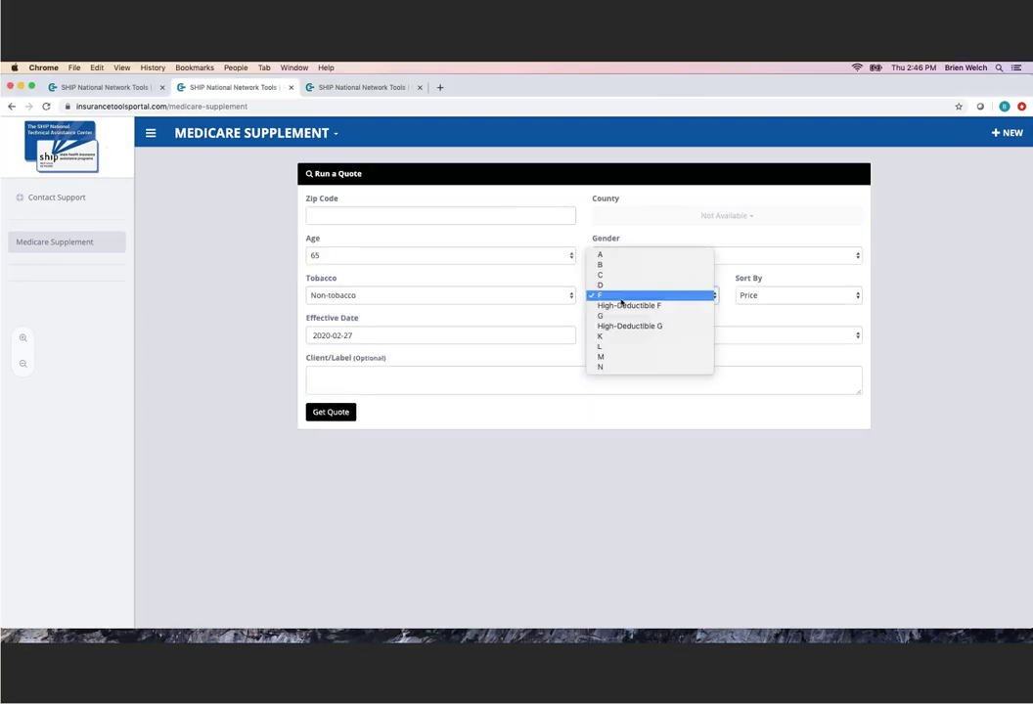
click(616, 315)
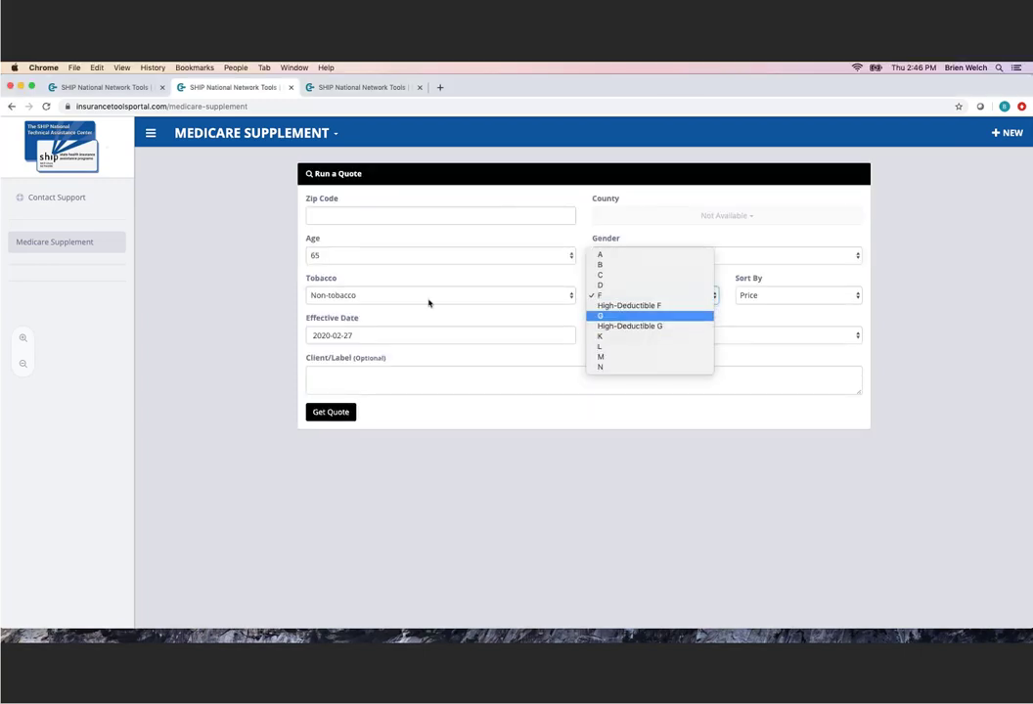
click(340, 222)
text(68135)
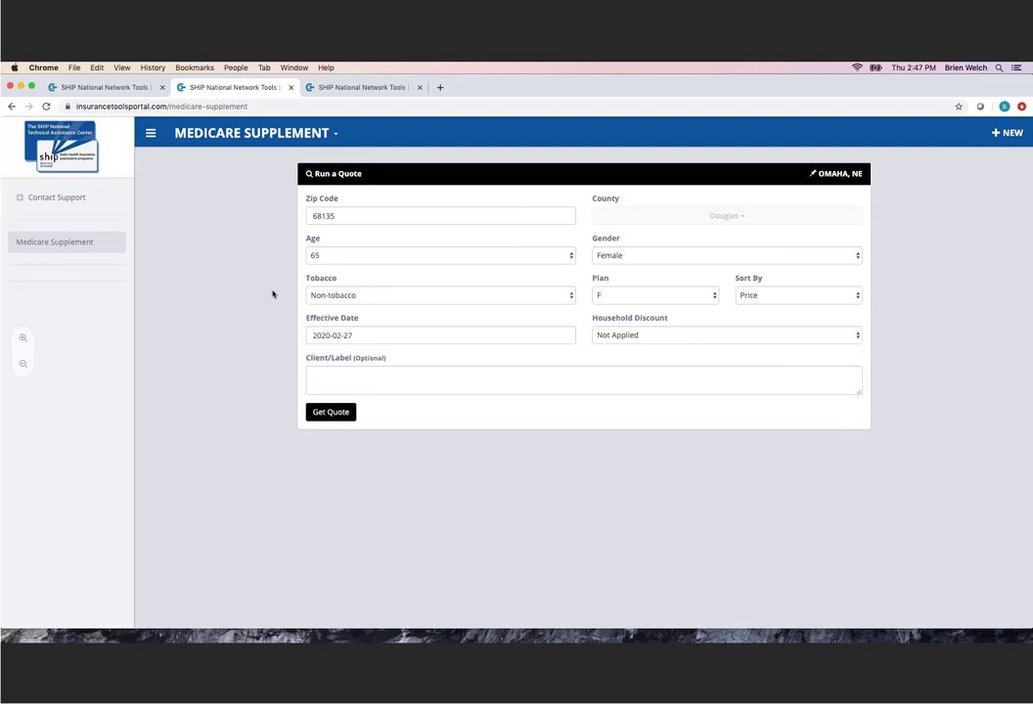
click(333, 412)
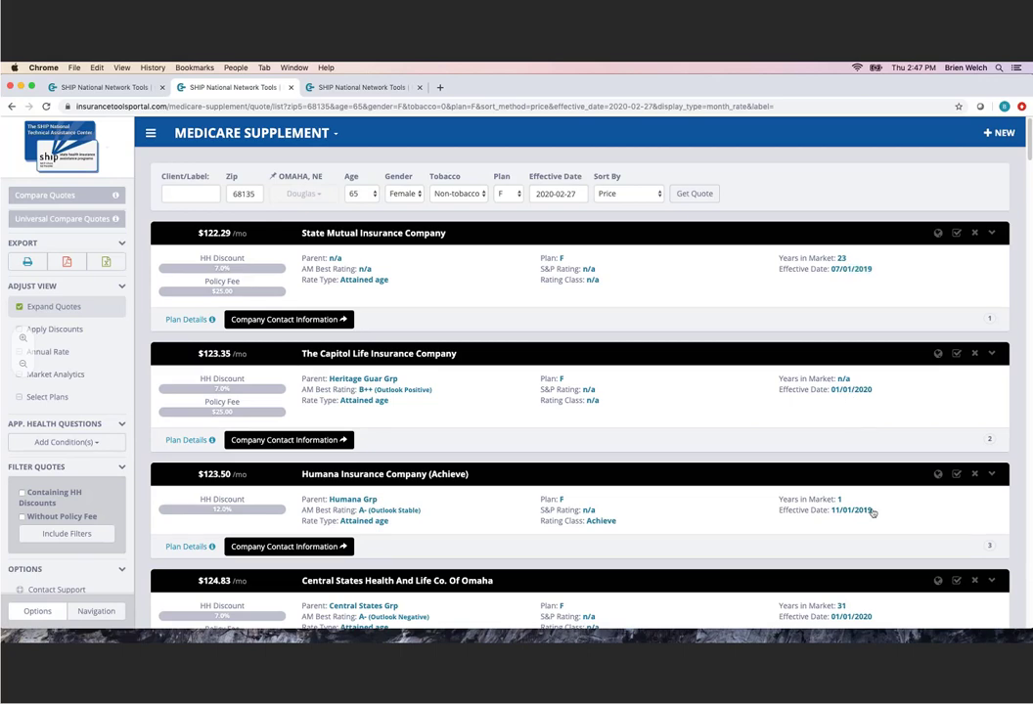
Step: Examine the effective dates of the Humana (Achieve), Central States and Prosperity Life Group Plan F quotes
drag(872, 510, 813, 509)
scroll(890, 560, down, 1)
drag(872, 553, 804, 554)
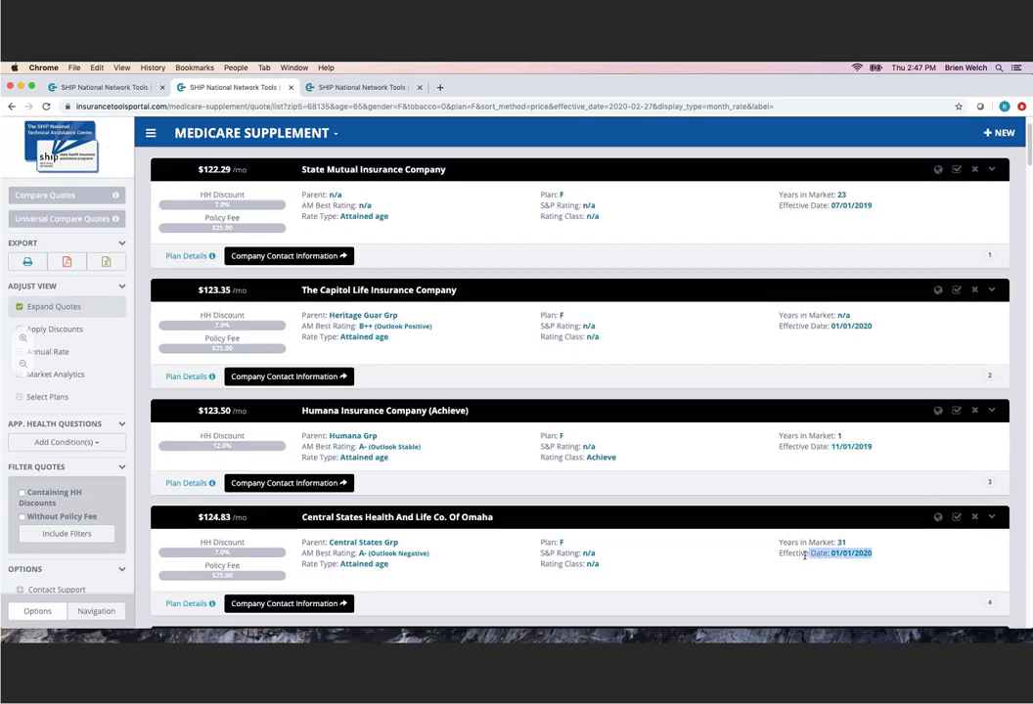
click(817, 549)
scroll(866, 531, down, 3)
drag(872, 515, 786, 519)
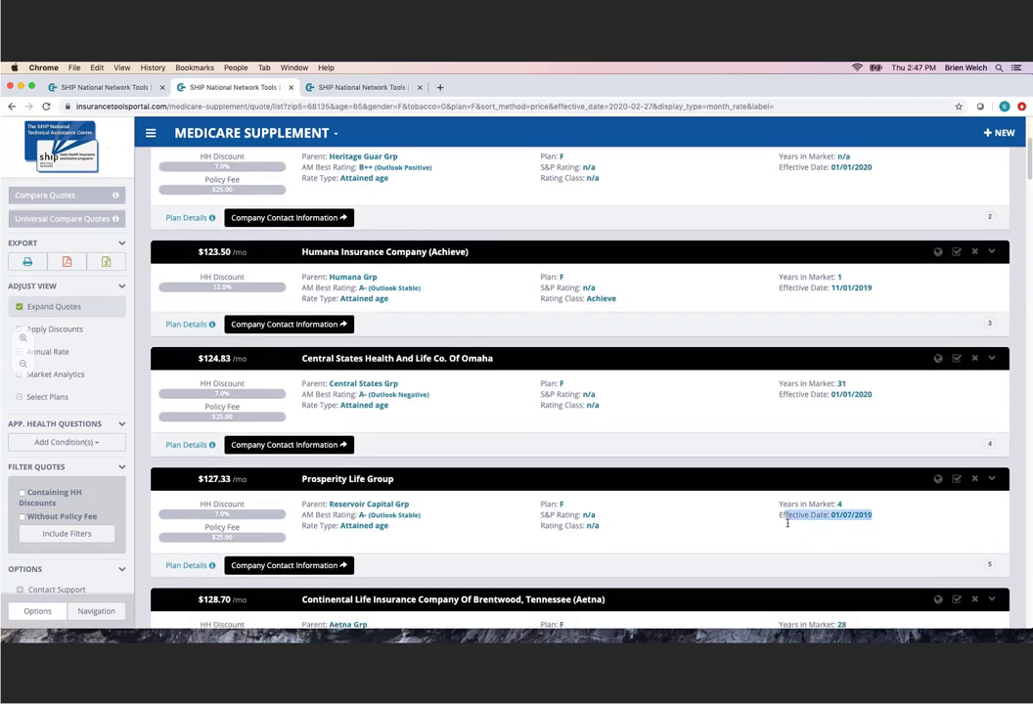
click(790, 516)
scroll(792, 494, up, 4)
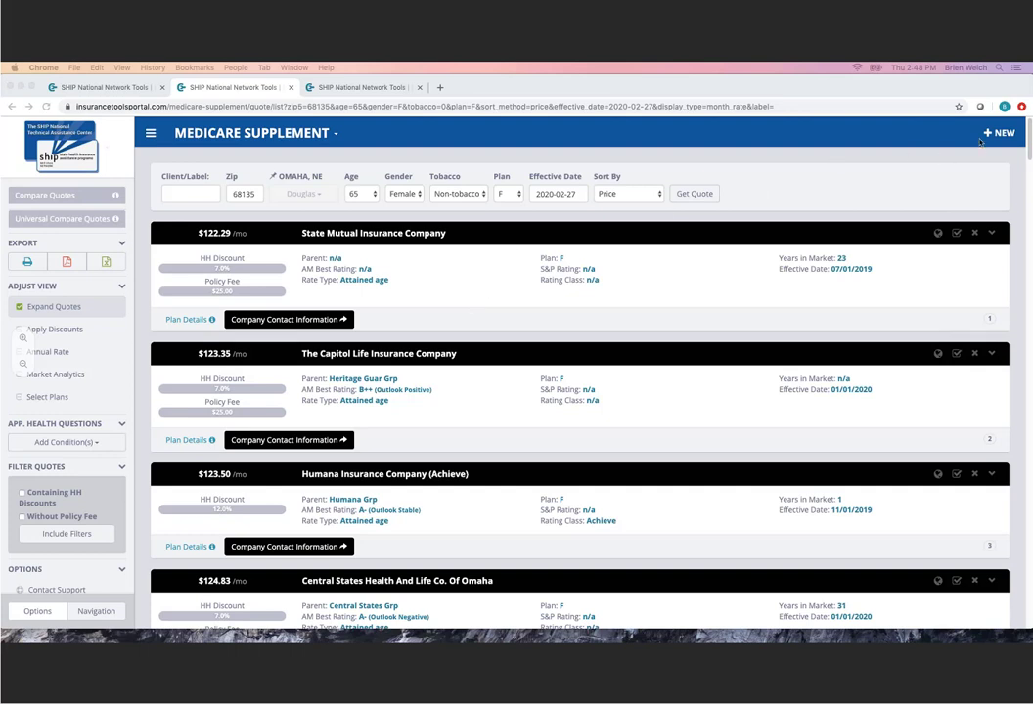
Step: Return to the quote form, set the plan to G and run the quote for the same zip code
click(12, 109)
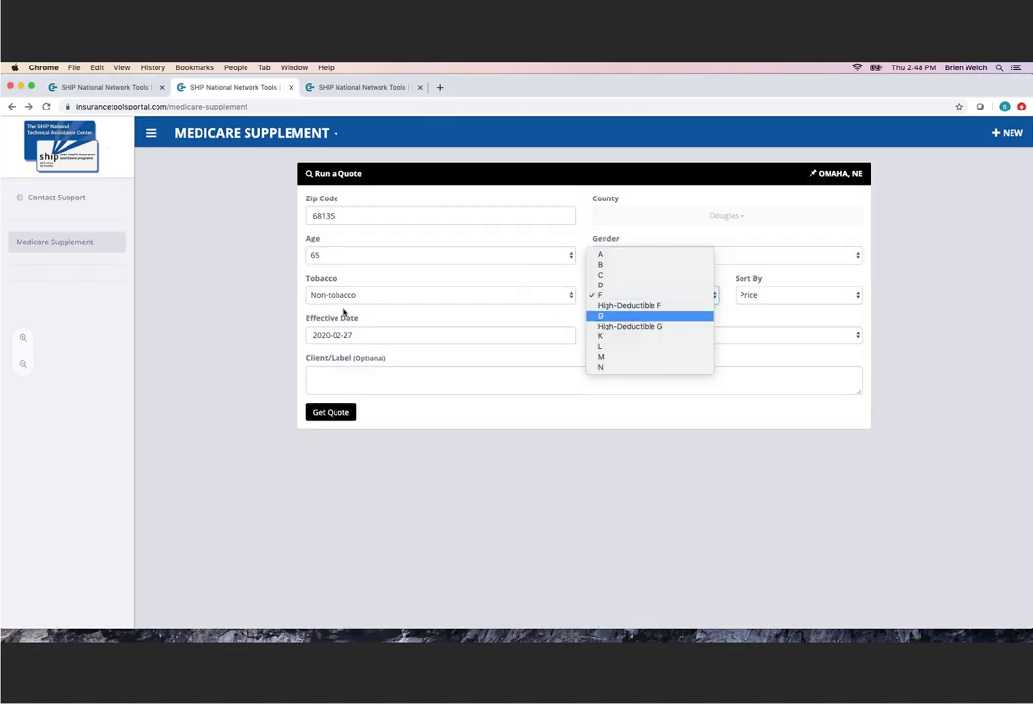
key(Return)
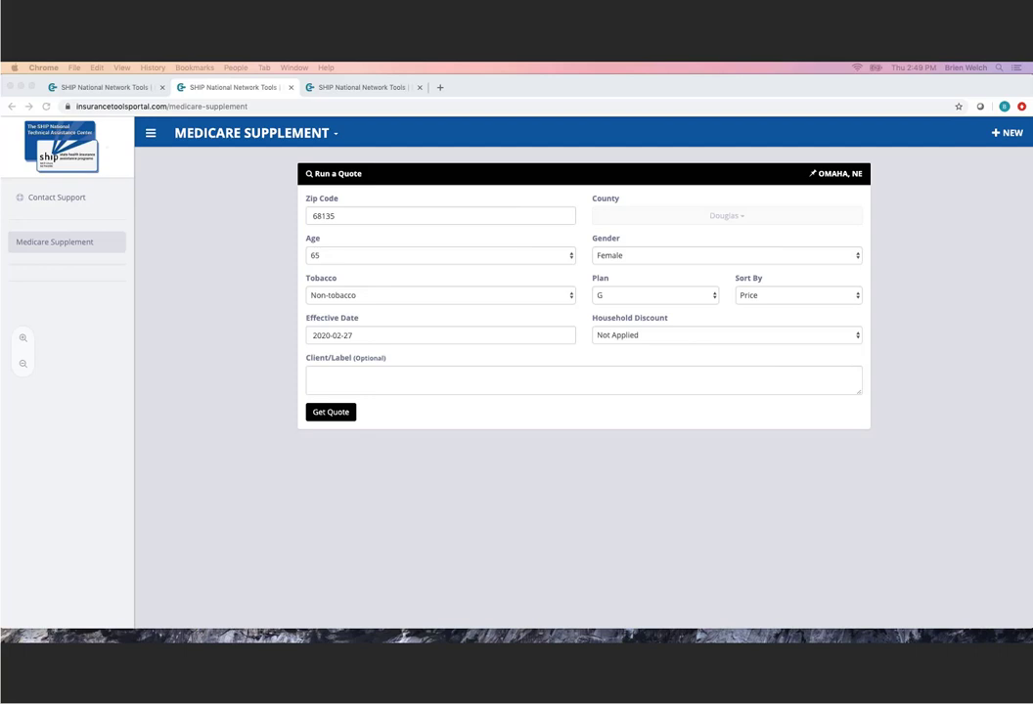
click(330, 412)
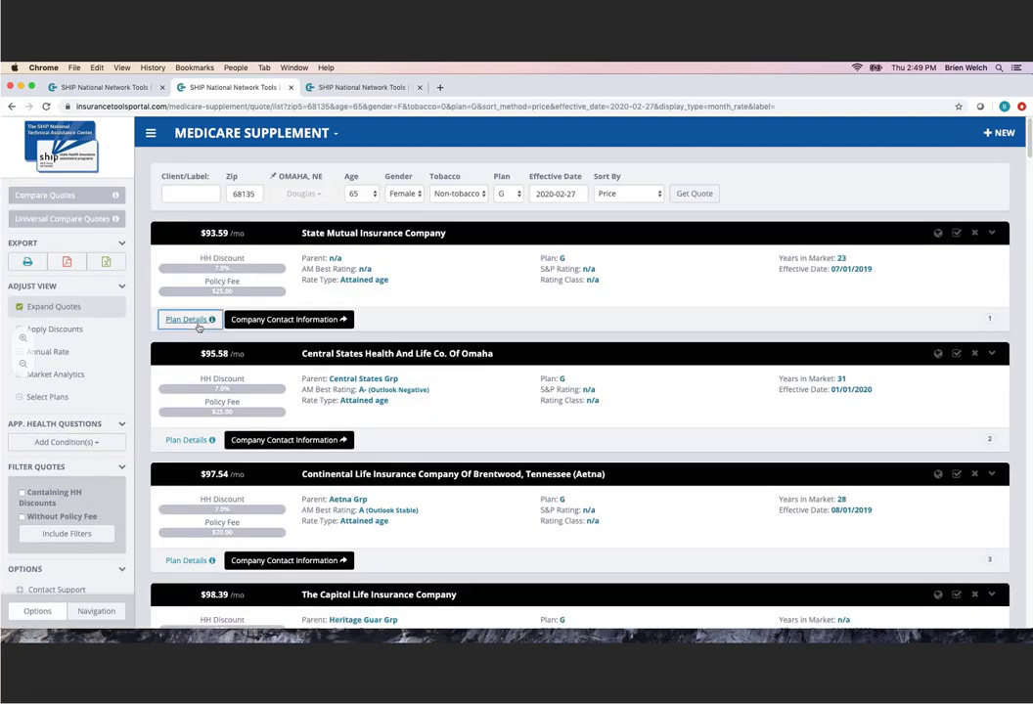
Step: View the Plan G benefit details for the State Mutual Insurance Company quote and close them
click(188, 320)
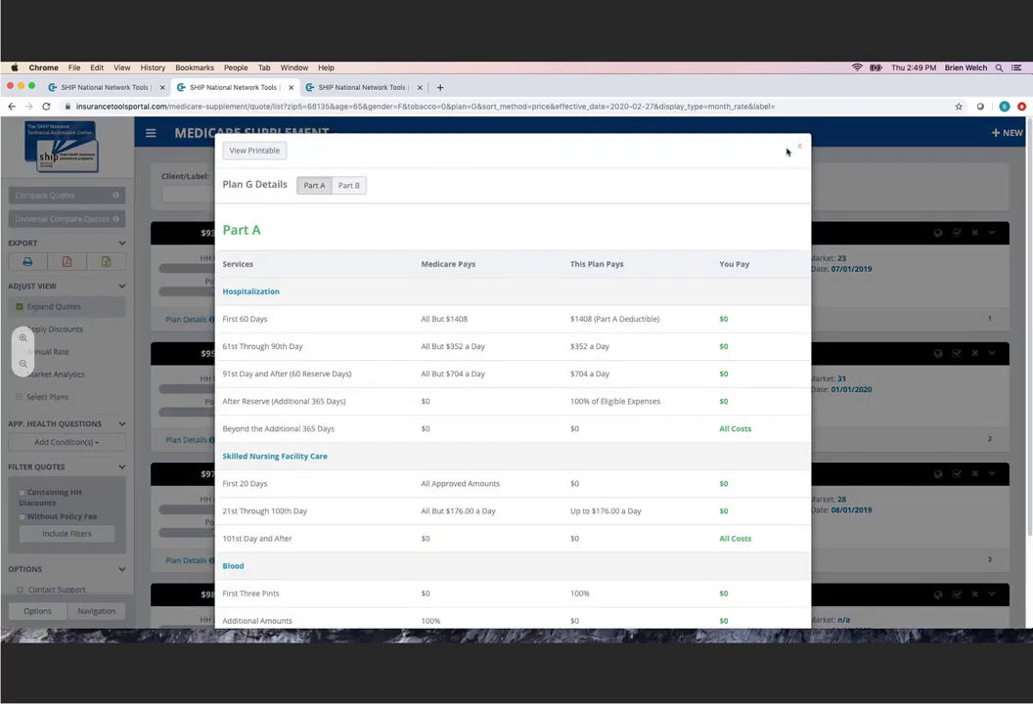
click(199, 328)
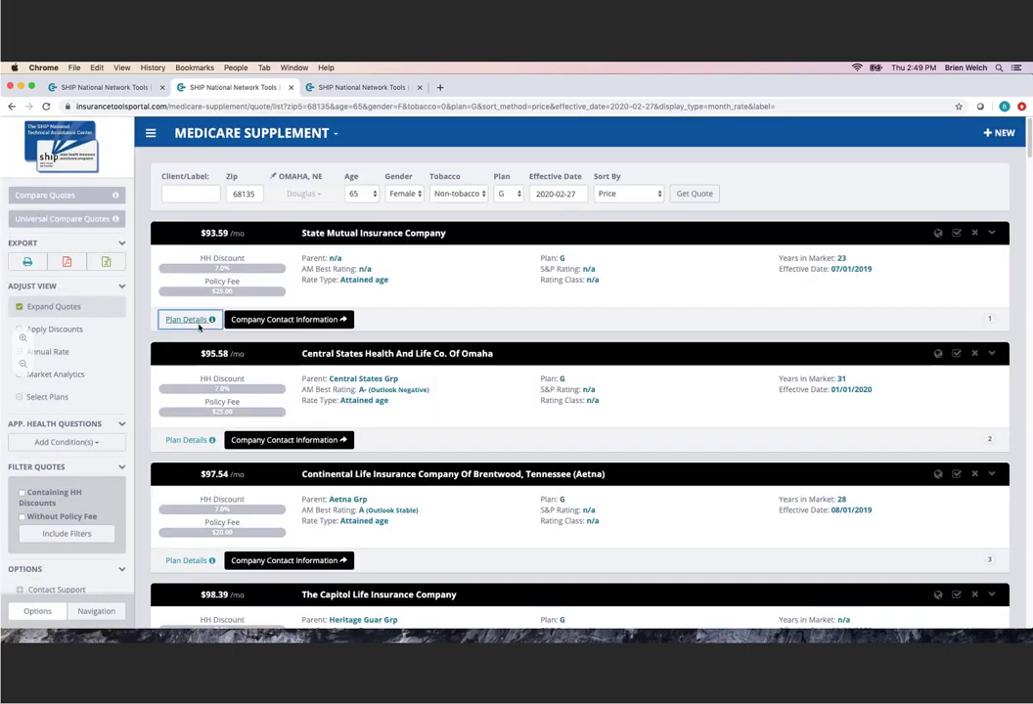
click(396, 302)
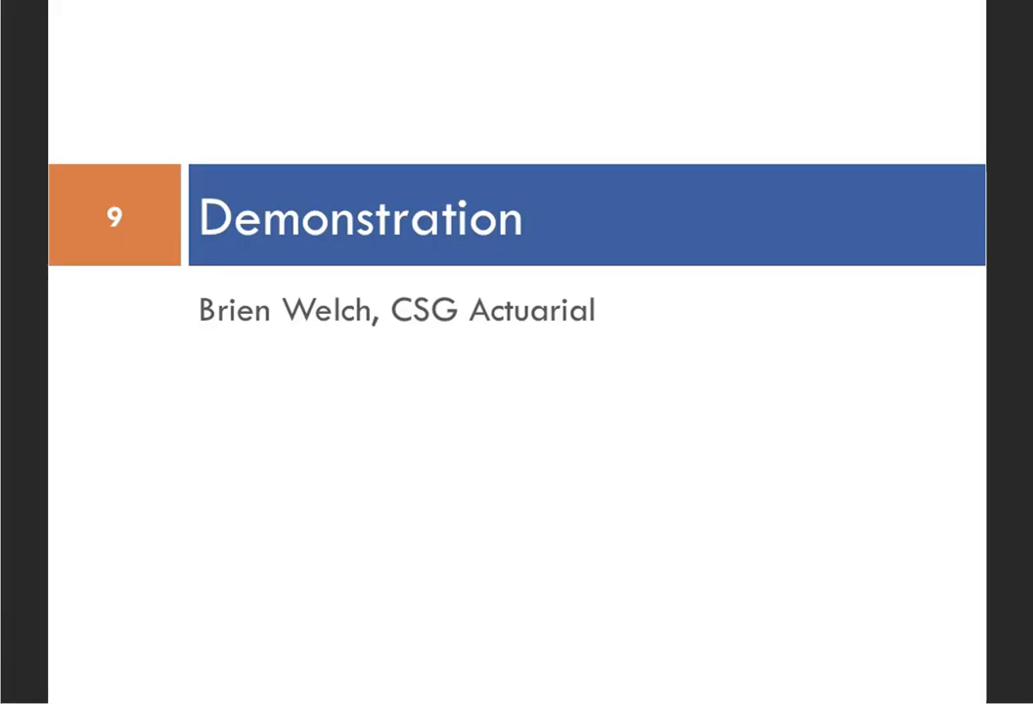
key(Right)
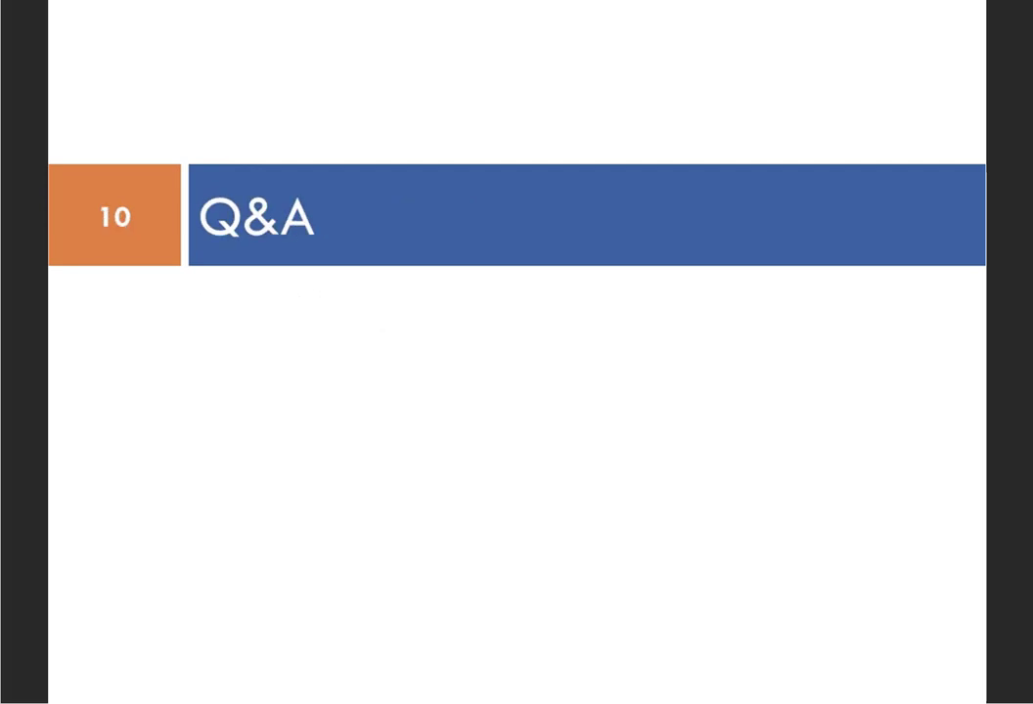
key(Right)
key(Right)
key(Right)
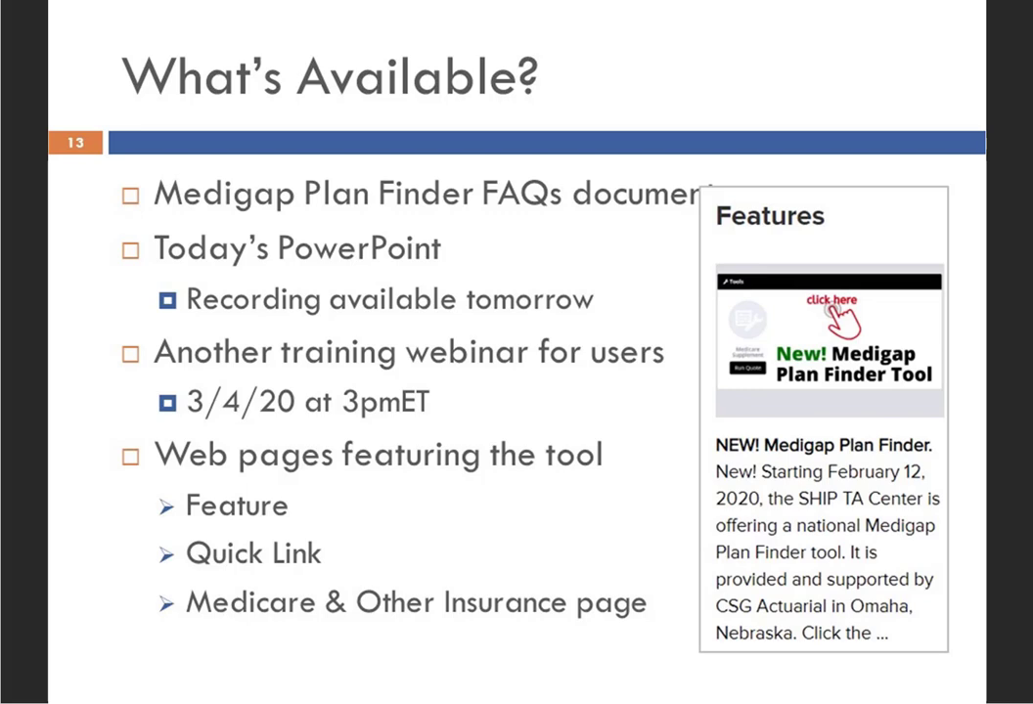
key(Right)
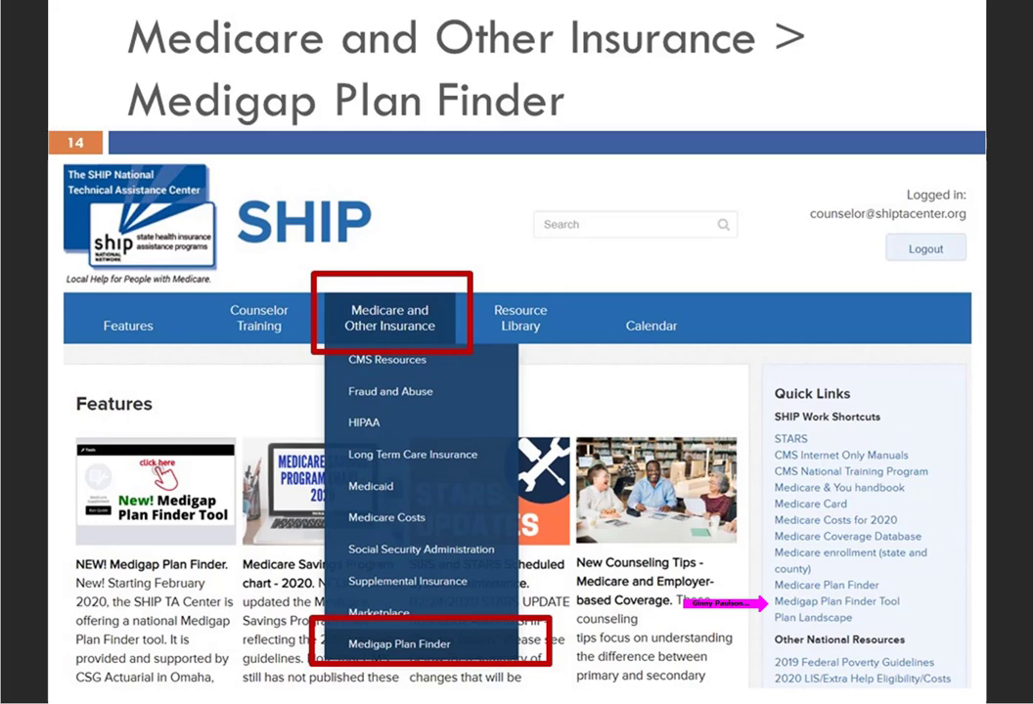
key(Right)
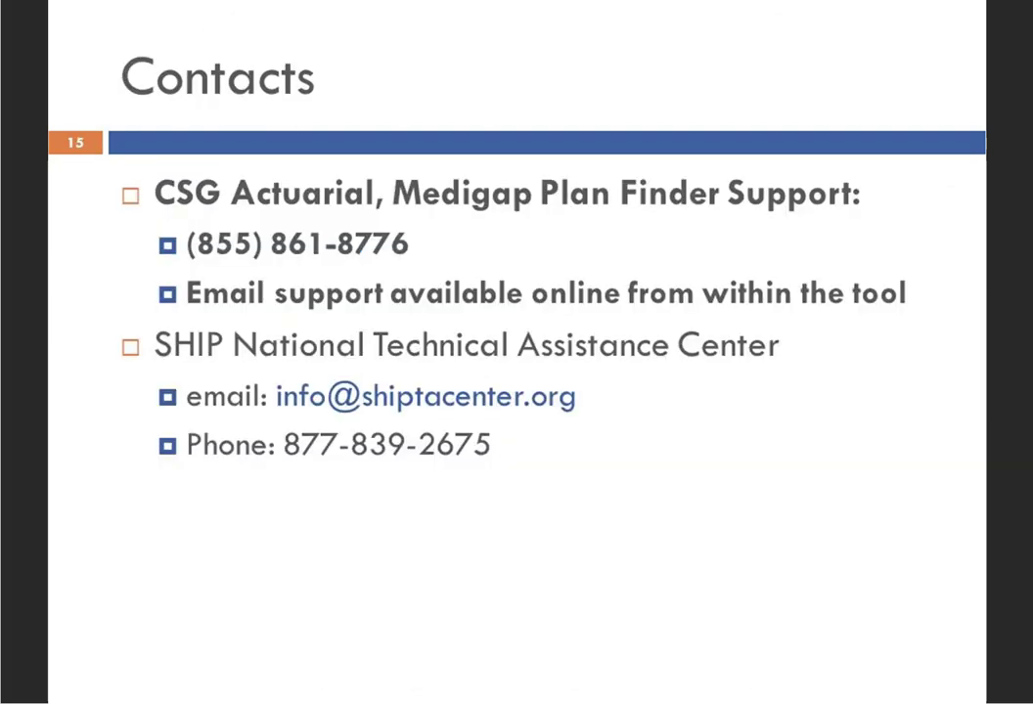